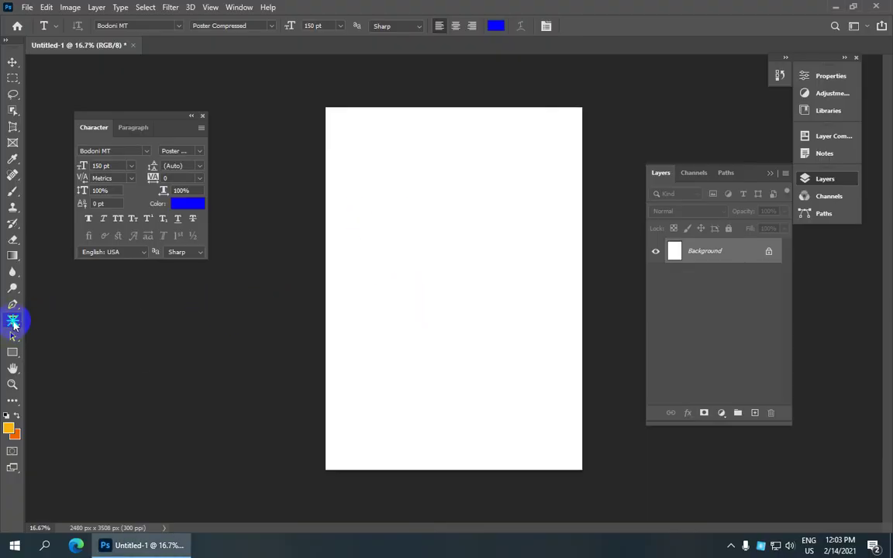
- Choose the Horizontal Type Tool from the Type tool flyout
{"action": "right_click", "coordinate": [13, 324]}
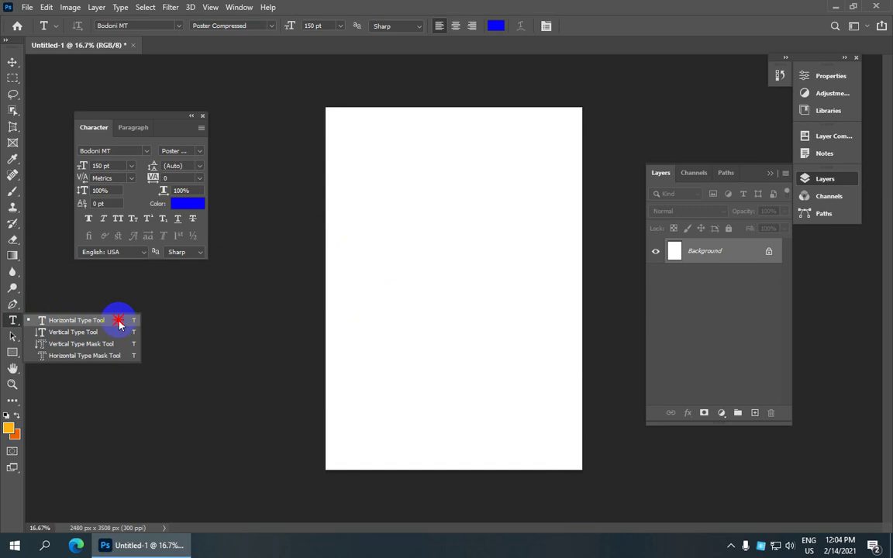
{"action": "left_click", "coordinate": [118, 324]}
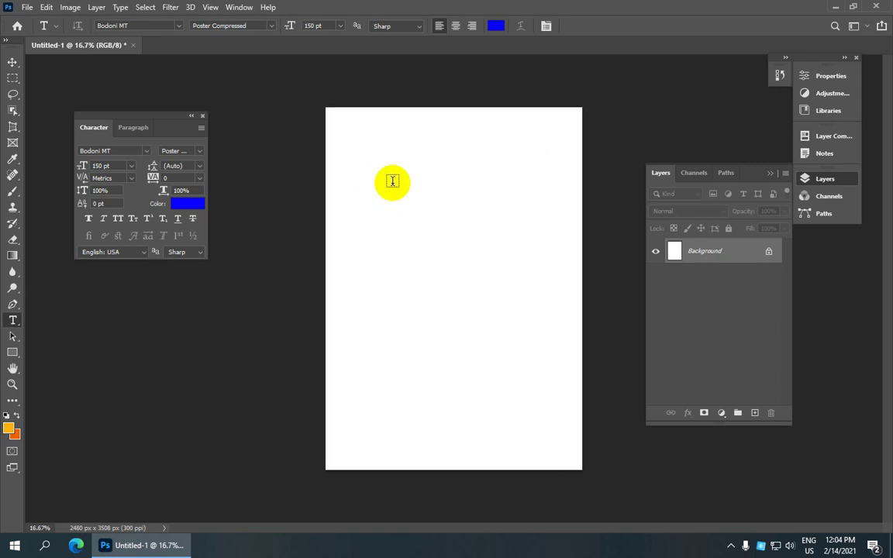
- Replace the placeholder with the person's full name as a blue 150 pt text layer and commit it
{"action": "left_click", "coordinate": [392, 182]}
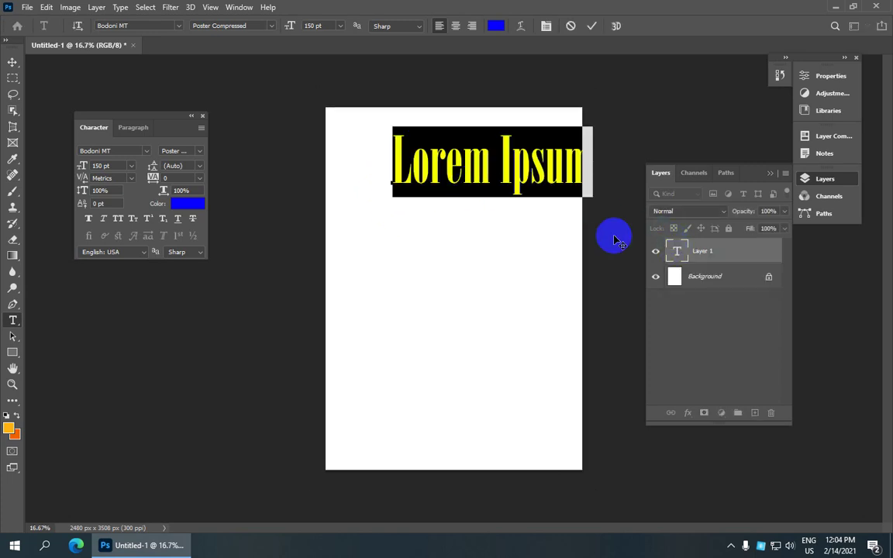
{"action": "key", "text": "BackSpace"}
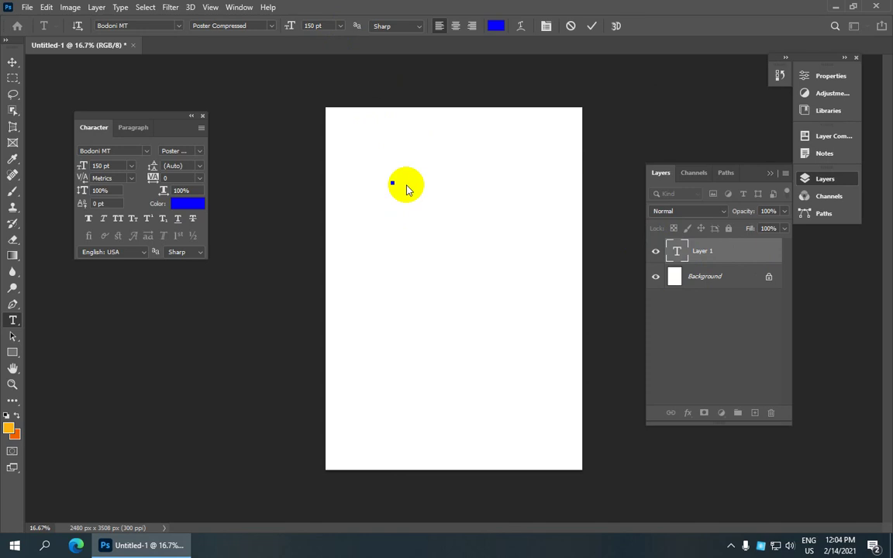
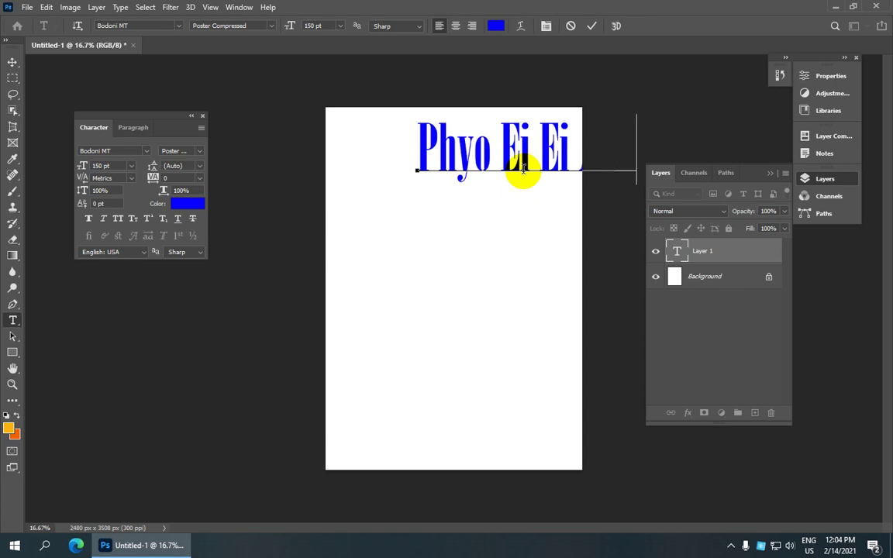
{"action": "key", "text": "ctrl+minus"}
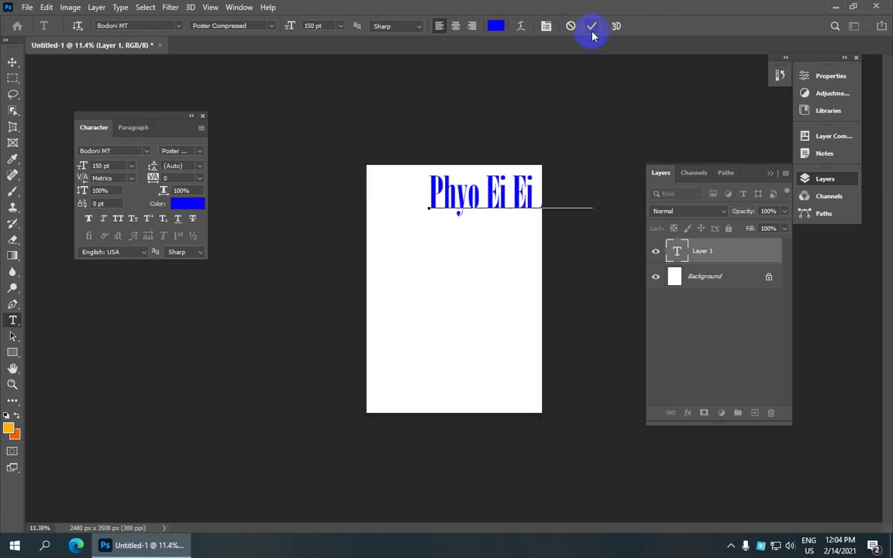
{"action": "left_click", "coordinate": [591, 25]}
{"action": "scroll", "coordinate": [533, 223], "scroll_direction": "up", "scroll_amount": 1}
{"action": "scroll", "coordinate": [541, 213], "scroll_direction": "up", "scroll_amount": 1}
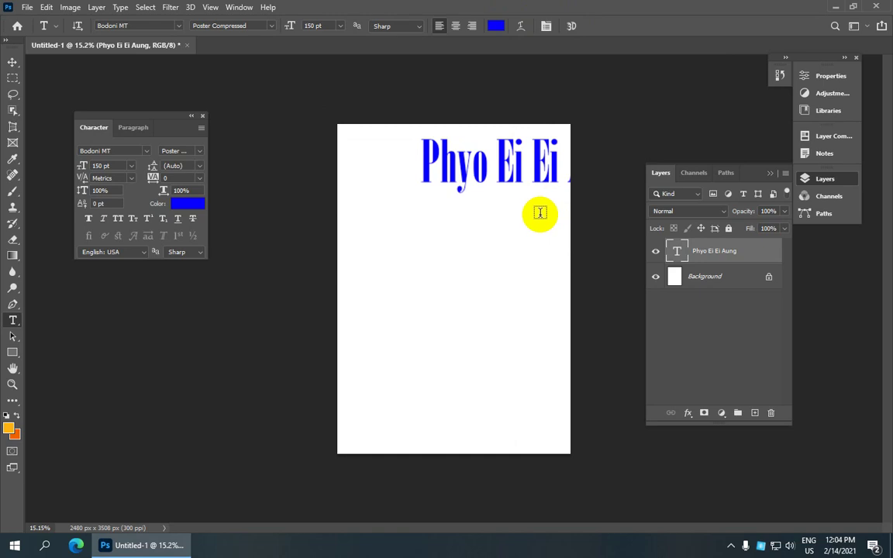
- Resize the name text from the preset size list, trying 30 pt before settling on 72 pt
{"action": "left_click", "coordinate": [338, 28]}
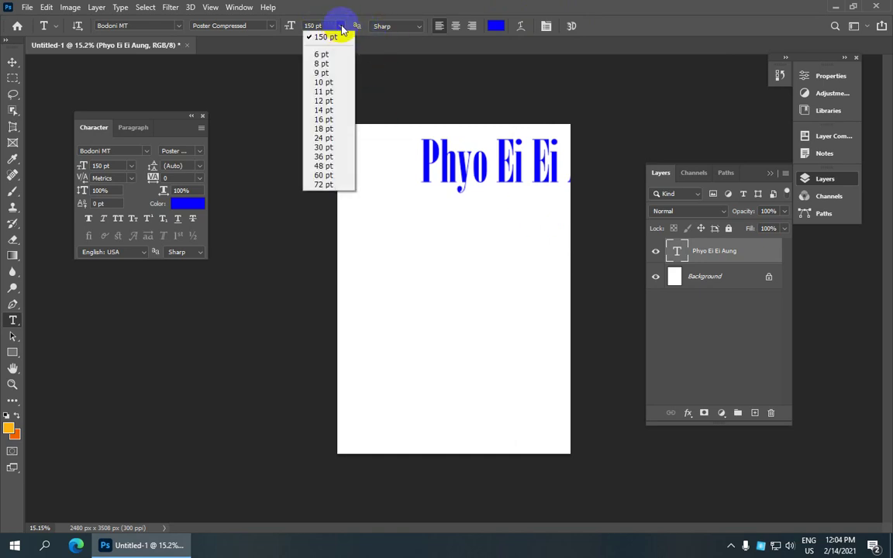
{"action": "left_click", "coordinate": [341, 28]}
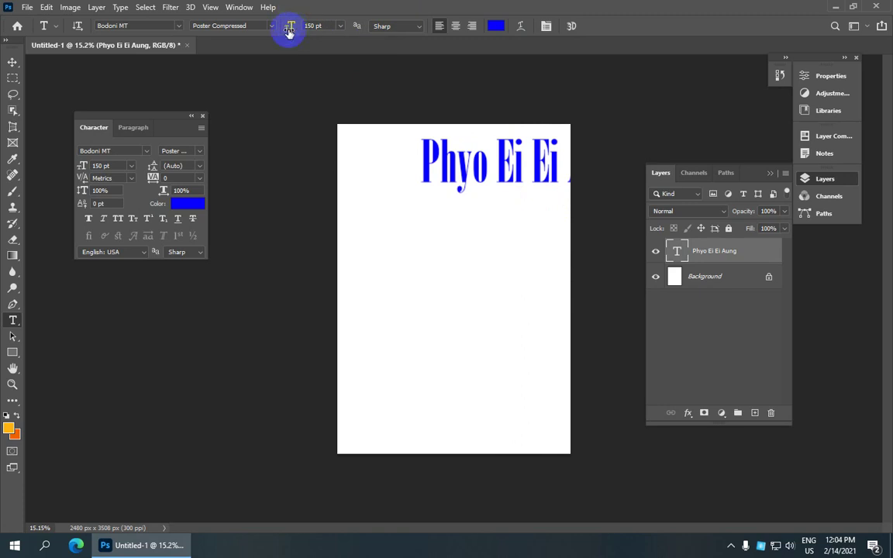
{"action": "left_click", "coordinate": [344, 29]}
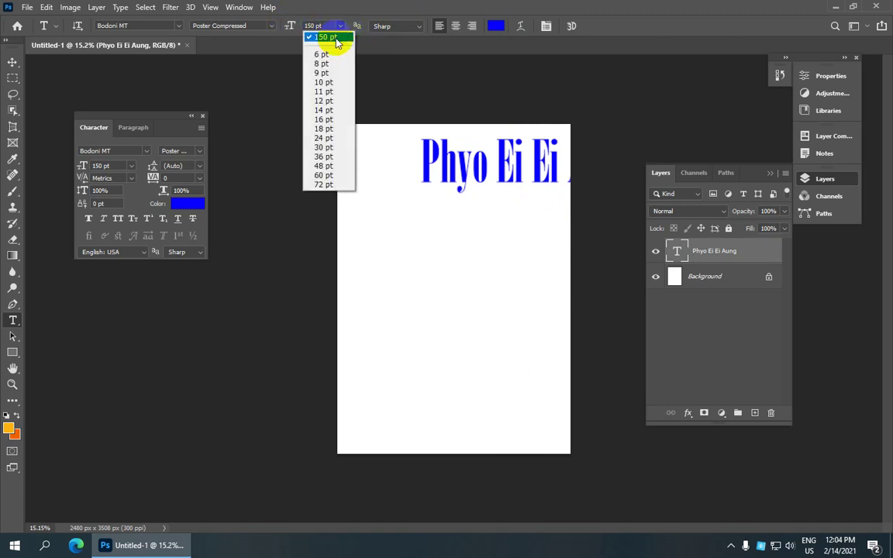
{"action": "left_click", "coordinate": [331, 150]}
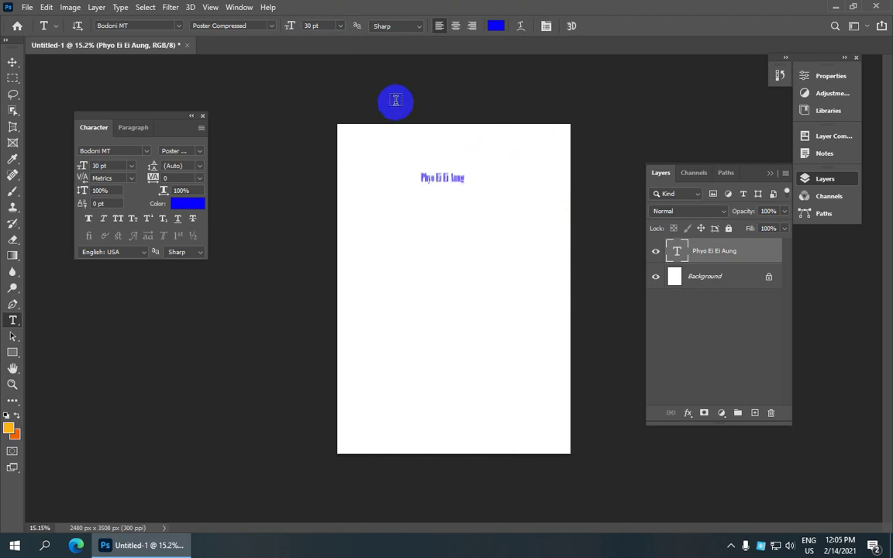
{"action": "left_click", "coordinate": [341, 29]}
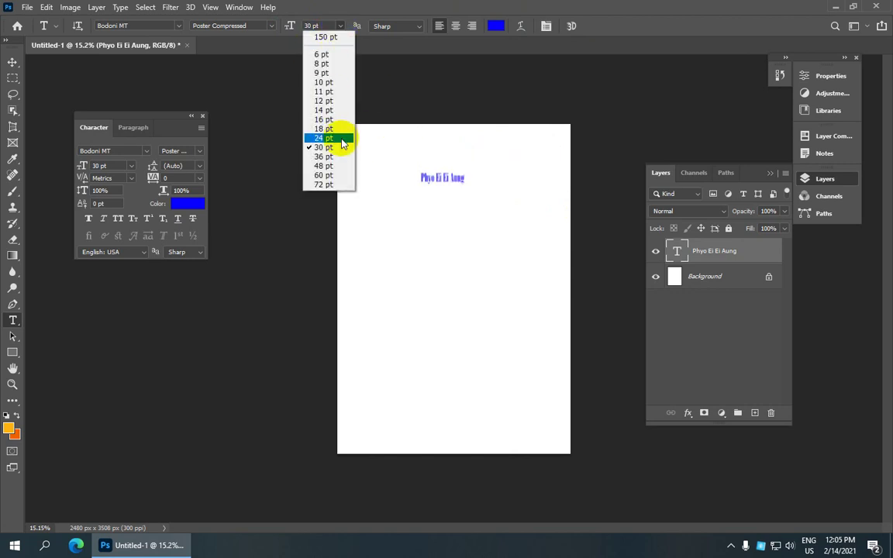
{"action": "left_click", "coordinate": [341, 180]}
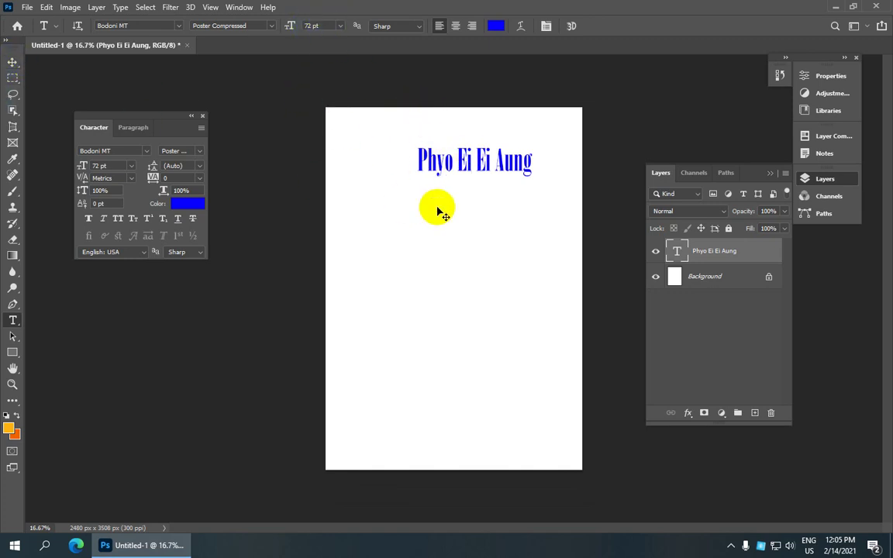
{"action": "key", "text": "ctrl+t"}
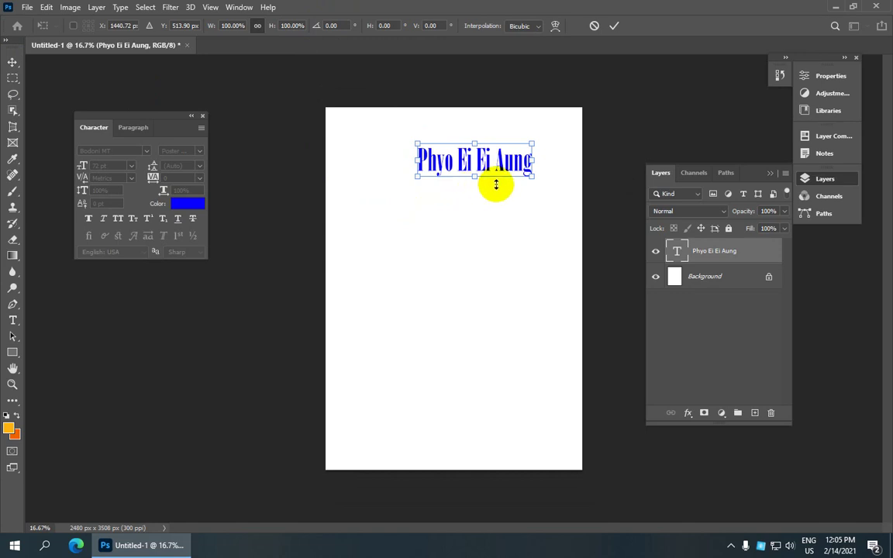
- Free-transform the name text up to about 134 pt, spanning the page top from the left
{"action": "left_click_drag", "start_coordinate": [534, 180], "coordinate": [559, 238]}
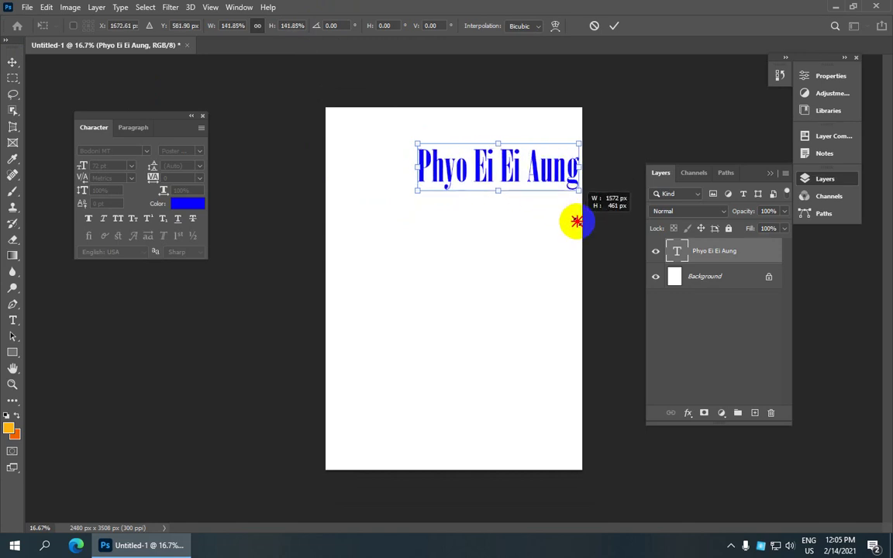
{"action": "left_click_drag", "start_coordinate": [485, 167], "coordinate": [446, 161]}
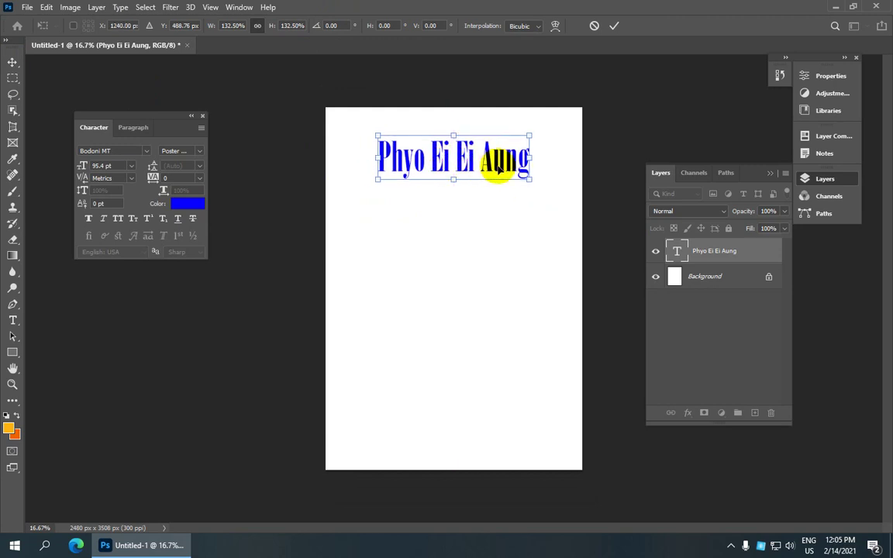
{"action": "mouse_move", "coordinate": [531, 179]}
{"action": "left_mouse_down"}
{"action": "mouse_move", "coordinate": [562, 205]}
{"action": "mouse_move", "coordinate": [535, 182]}
{"action": "left_mouse_up"}
{"action": "left_click_drag", "start_coordinate": [374, 129], "coordinate": [341, 117]}
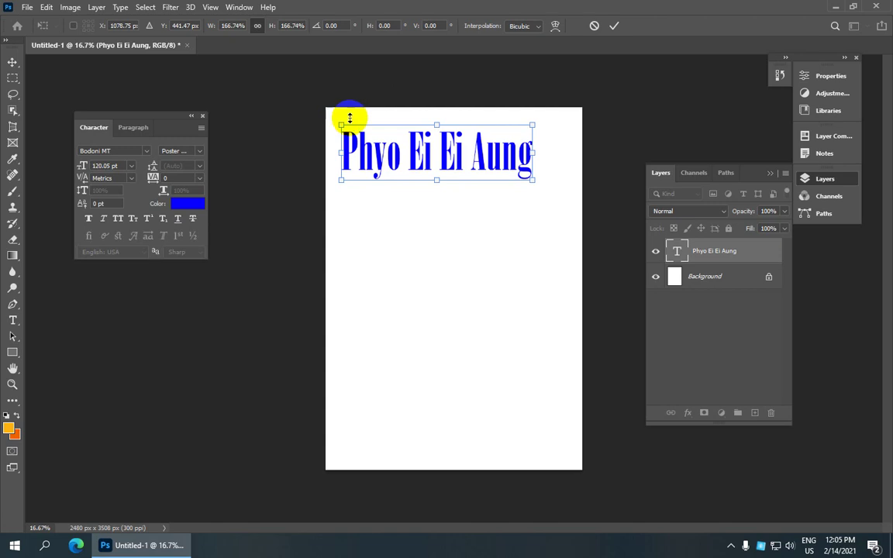
{"action": "left_click_drag", "start_coordinate": [532, 179], "coordinate": [553, 196]}
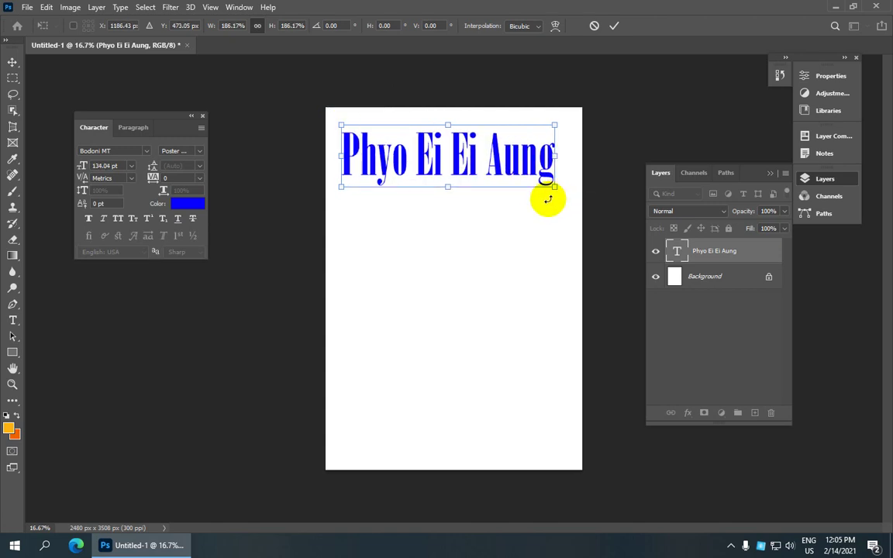
{"action": "scroll", "coordinate": [564, 114], "scroll_direction": "down", "scroll_amount": 1}
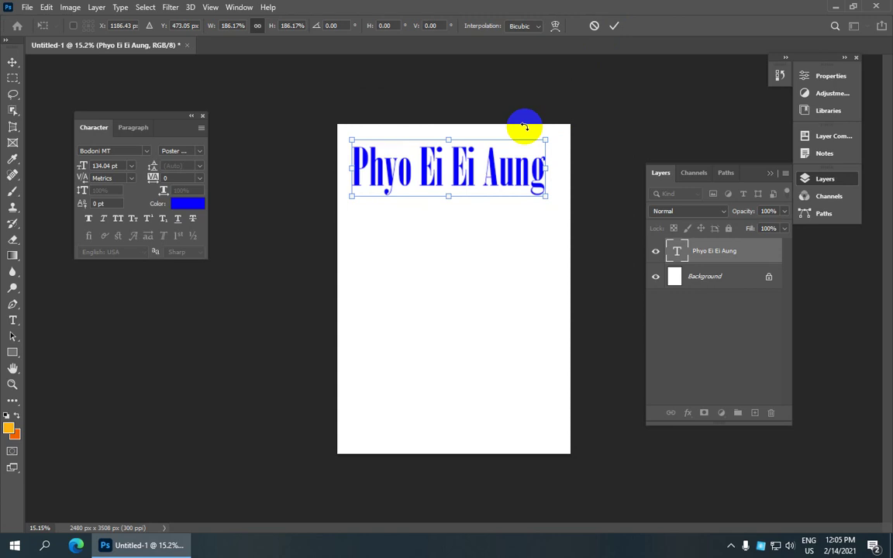
{"action": "key", "text": "Return"}
{"action": "scroll", "coordinate": [410, 136], "scroll_direction": "down", "scroll_amount": 2}
{"action": "scroll", "coordinate": [406, 161], "scroll_direction": "up", "scroll_amount": 1}
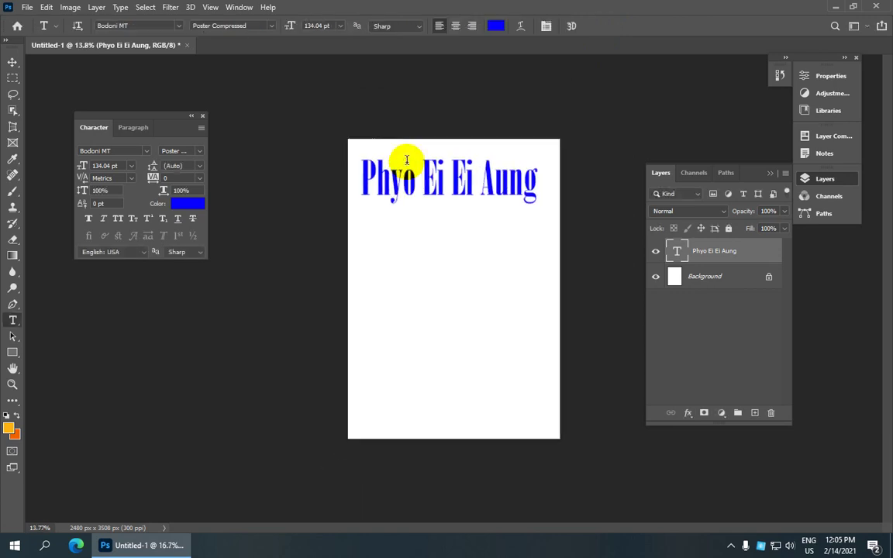
{"action": "scroll", "coordinate": [446, 196], "scroll_direction": "up", "scroll_amount": 1}
{"action": "scroll", "coordinate": [443, 195], "scroll_direction": "up", "scroll_amount": 1}
{"action": "scroll", "coordinate": [438, 195], "scroll_direction": "up", "scroll_amount": 1}
{"action": "scroll", "coordinate": [415, 250], "scroll_direction": "down", "scroll_amount": 1}
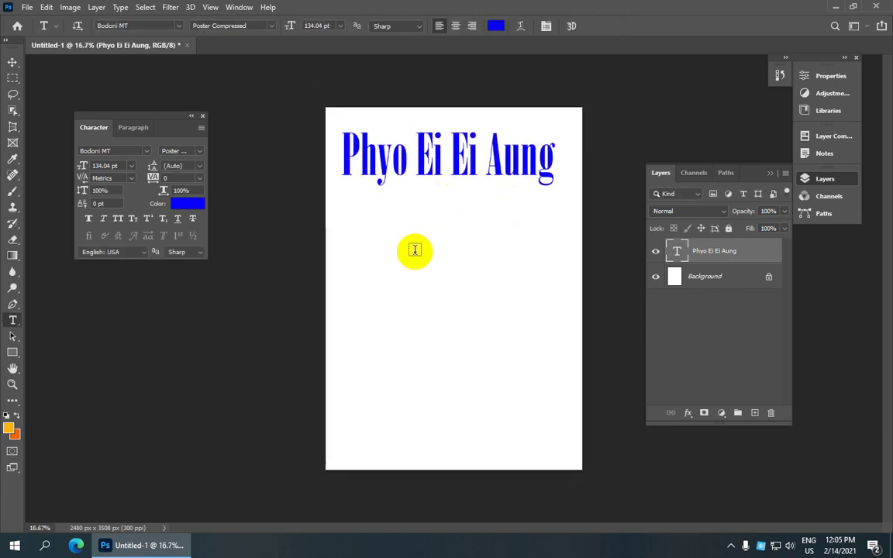
- Add a 72 pt text layer reading 'MITDC-Yangon' below the name and commit it
{"action": "left_click", "coordinate": [438, 262]}
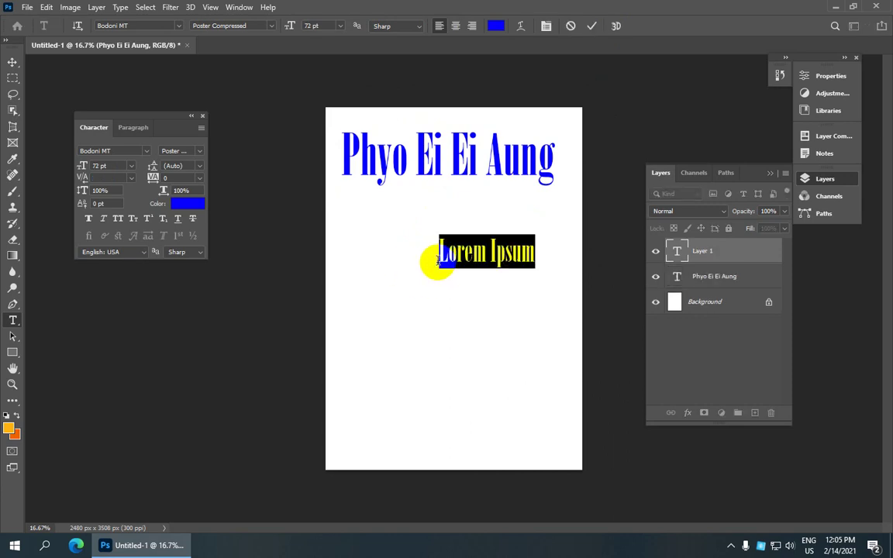
{"action": "key", "text": "BackSpace"}
{"action": "type", "text": "MIT"}
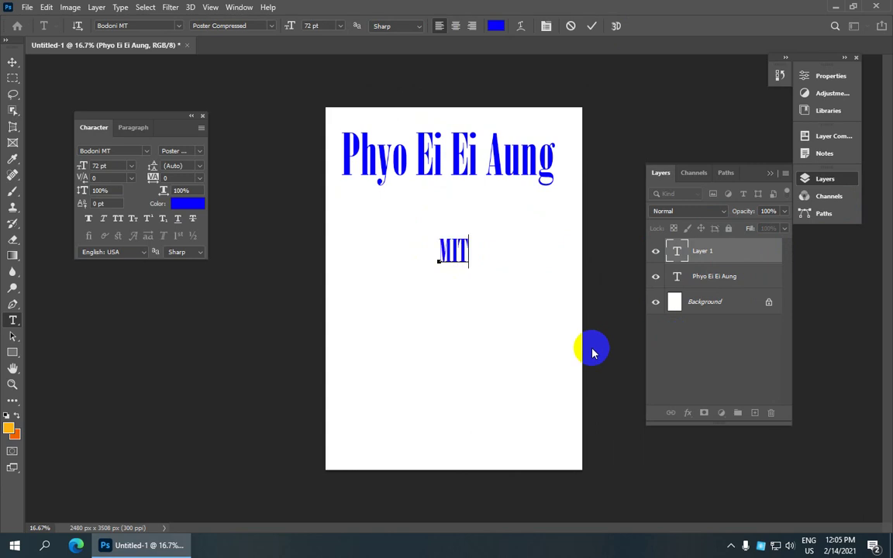
{"action": "key", "text": "BackSpace"}
{"action": "type", "text": "DC-"}
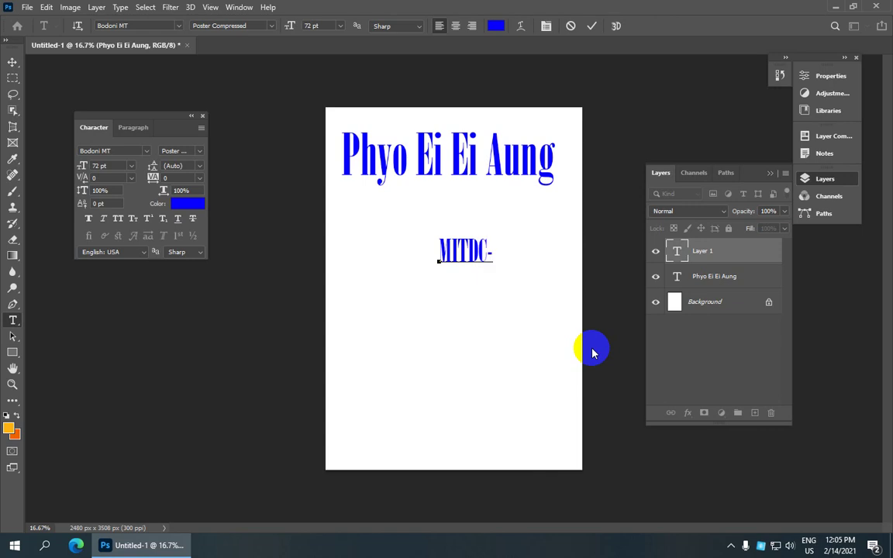
{"action": "type", "text": "Yangon"}
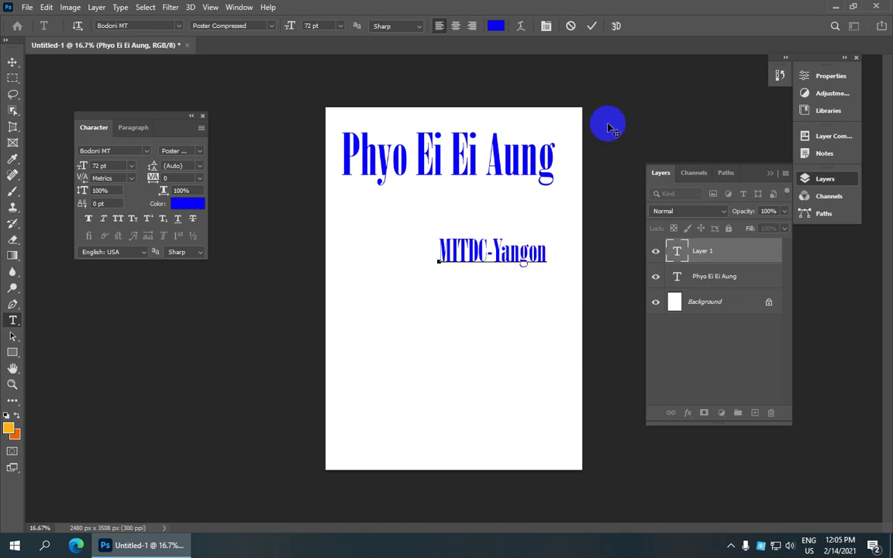
{"action": "left_click", "coordinate": [591, 26]}
{"action": "scroll", "coordinate": [494, 284], "scroll_direction": "up", "scroll_amount": 1}
{"action": "scroll", "coordinate": [511, 264], "scroll_direction": "up", "scroll_amount": 1}
{"action": "scroll", "coordinate": [538, 245], "scroll_direction": "down", "scroll_amount": 1}
{"action": "left_click_drag", "start_coordinate": [527, 251], "coordinate": [555, 250]}
{"action": "scroll", "coordinate": [545, 252], "scroll_direction": "down", "scroll_amount": 1}
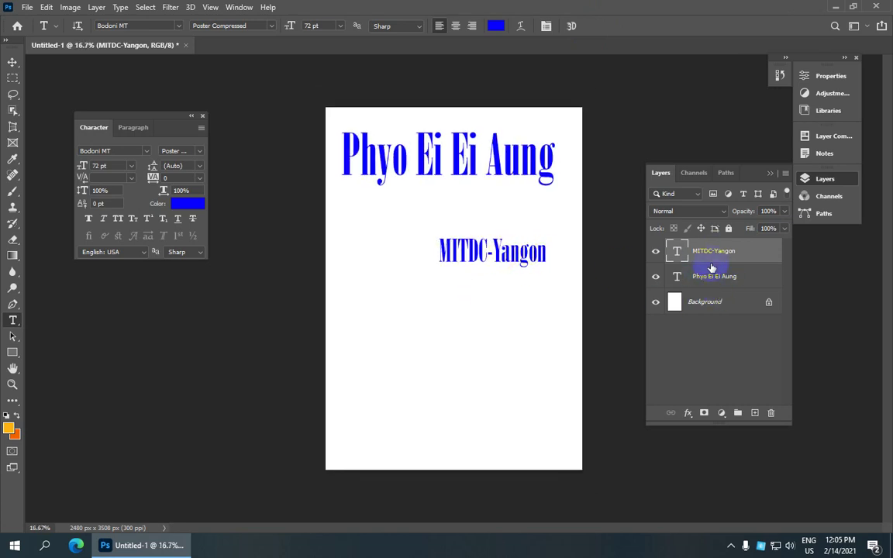
{"action": "left_click", "coordinate": [461, 303]}
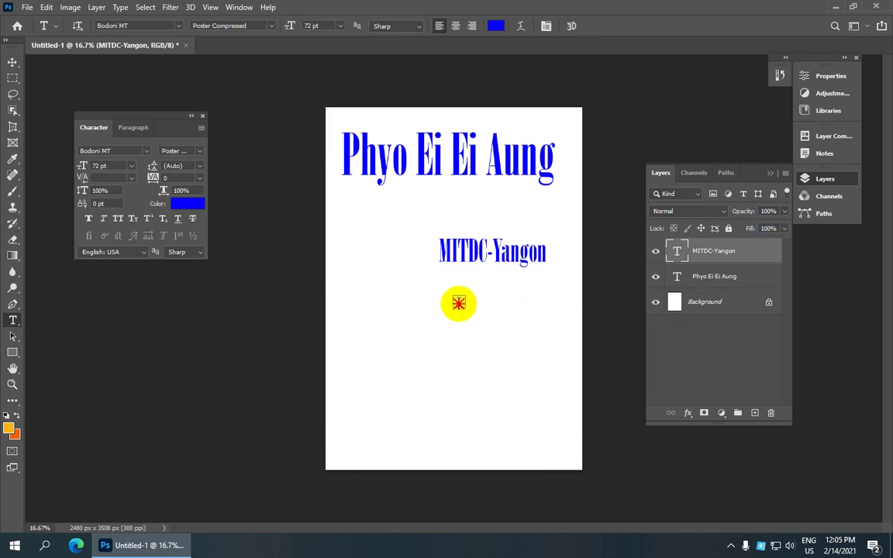
{"action": "left_click", "coordinate": [572, 27]}
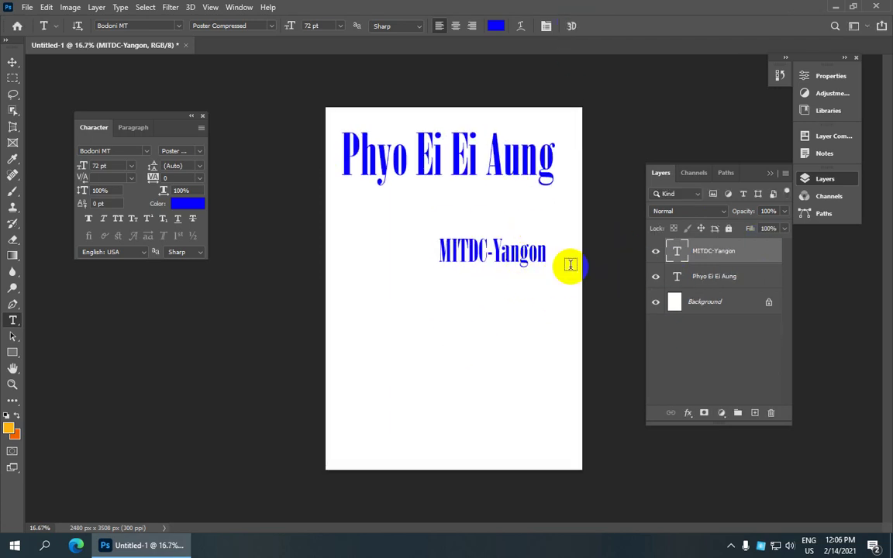
{"action": "left_click", "coordinate": [710, 287]}
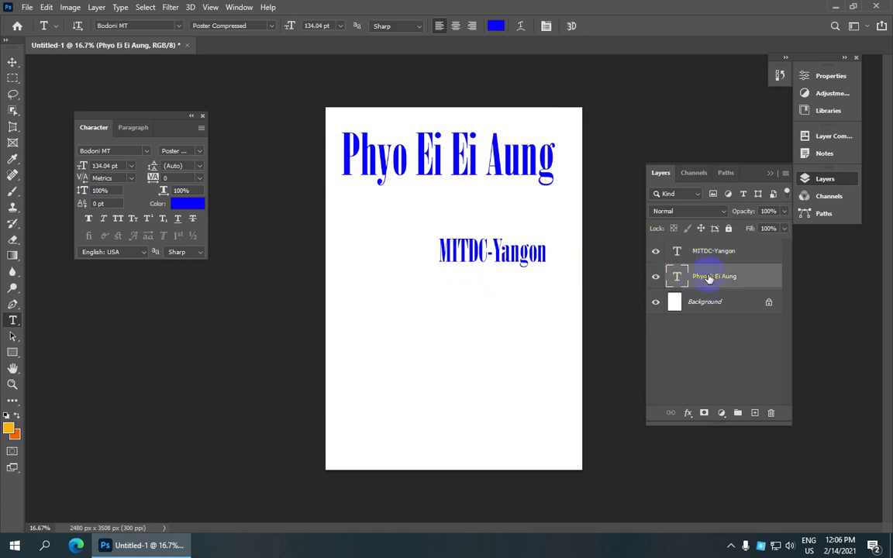
{"action": "left_click", "coordinate": [714, 254]}
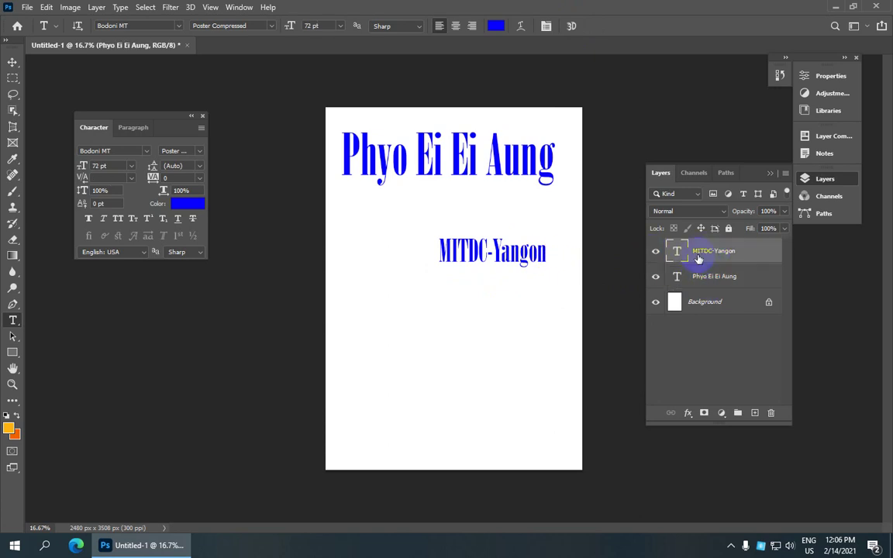
{"action": "scroll", "coordinate": [432, 221], "scroll_direction": "up", "scroll_amount": 1}
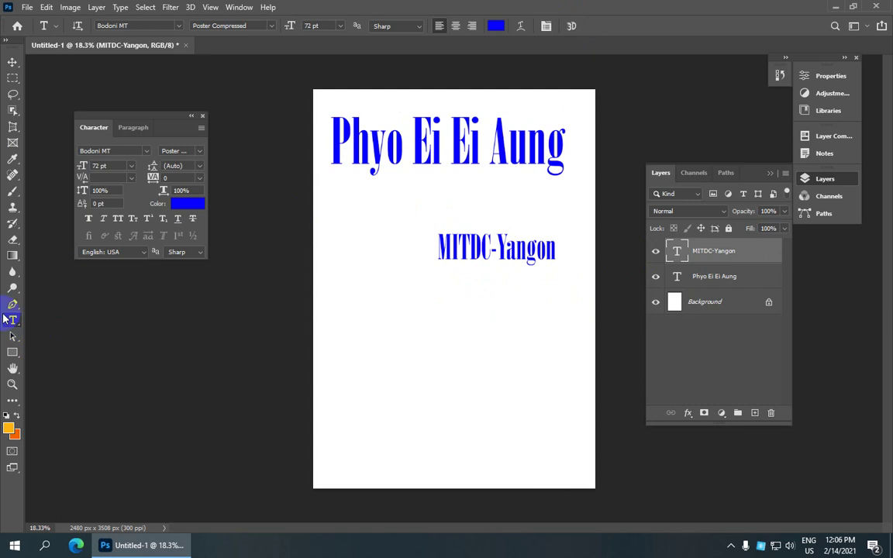
- Change the MITDC-Yangon font size from 72 pt to 150 pt in the options bar
{"action": "left_click", "coordinate": [340, 28]}
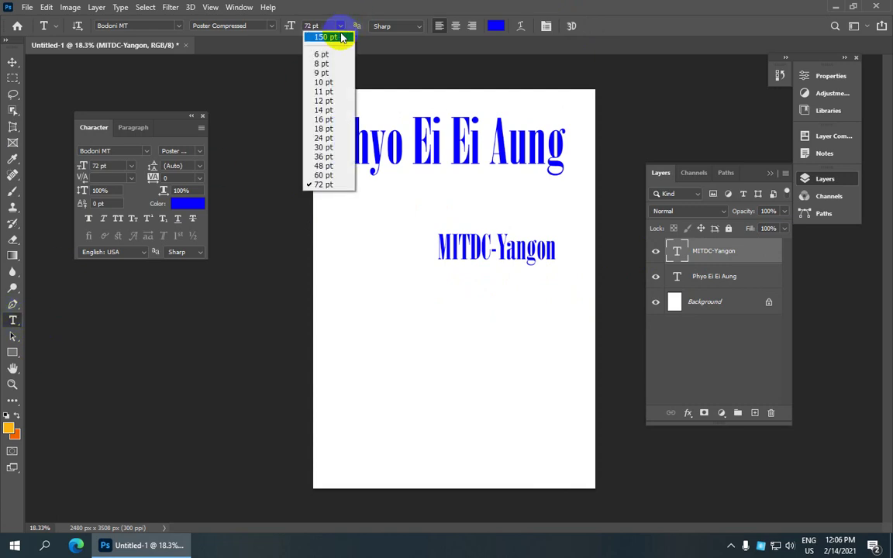
{"action": "left_click", "coordinate": [335, 185]}
{"action": "left_click", "coordinate": [324, 25]}
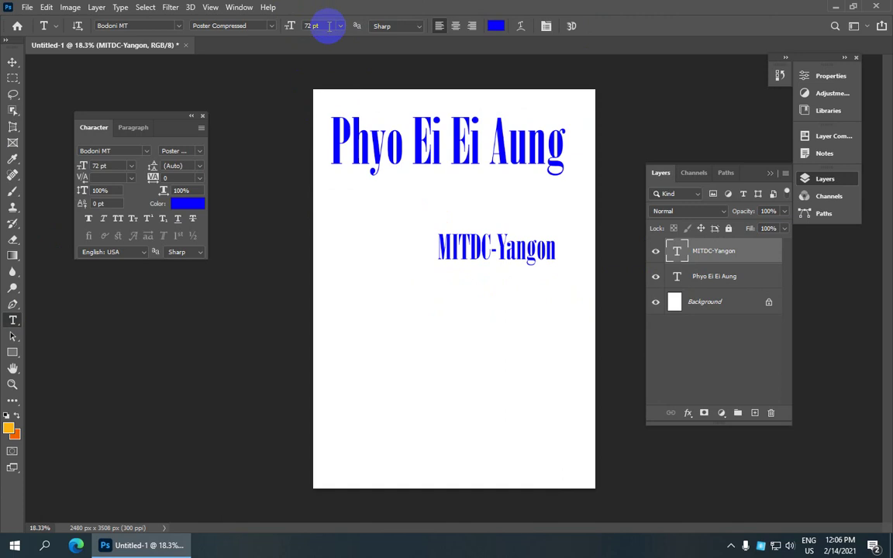
{"action": "left_click_drag", "start_coordinate": [324, 26], "coordinate": [289, 24]}
{"action": "type", "text": "150"}
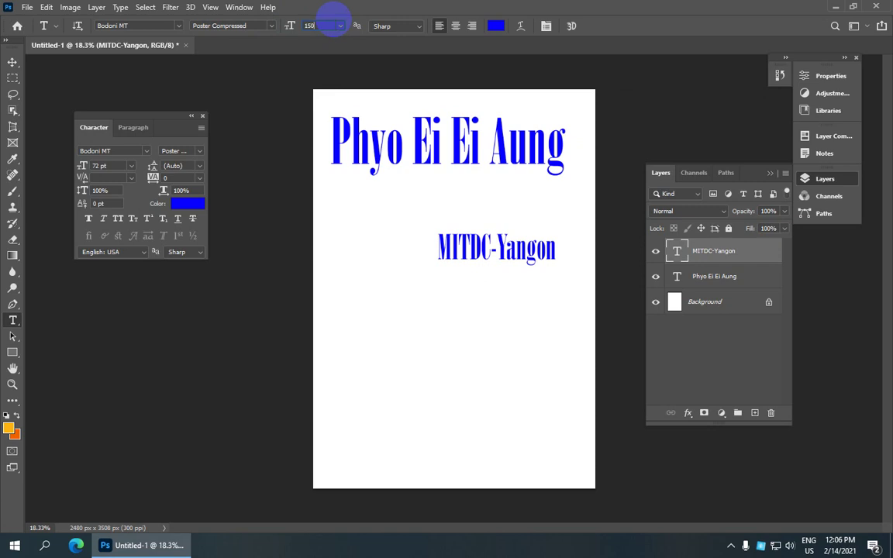
{"action": "key", "text": "Return"}
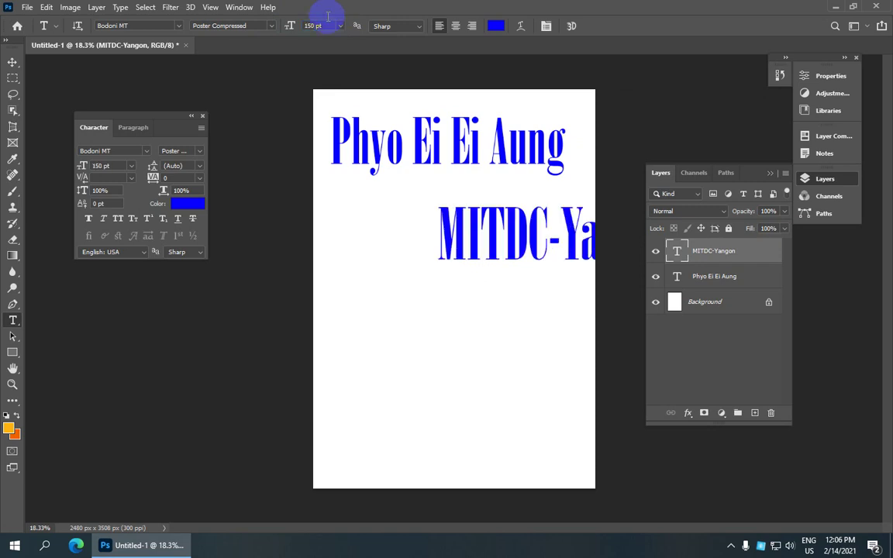
{"action": "scroll", "coordinate": [408, 234], "scroll_direction": "down", "scroll_amount": 2}
{"action": "scroll", "coordinate": [443, 231], "scroll_direction": "up", "scroll_amount": 1}
{"action": "scroll", "coordinate": [445, 229], "scroll_direction": "up", "scroll_amount": 1}
{"action": "scroll", "coordinate": [448, 217], "scroll_direction": "down", "scroll_amount": 1}
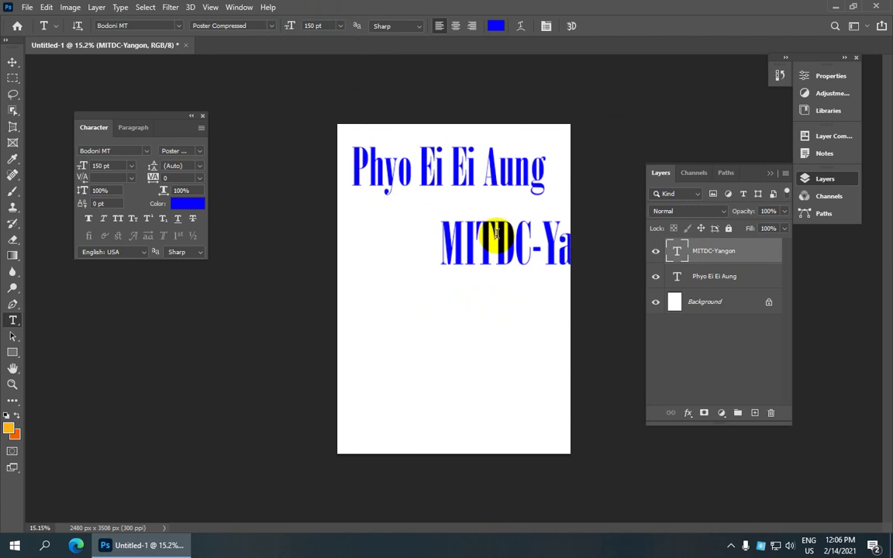
- Free-transform MITDC-Yangon down to about 107.5 pt, centred beneath the name heading
{"action": "left_click", "coordinate": [13, 64]}
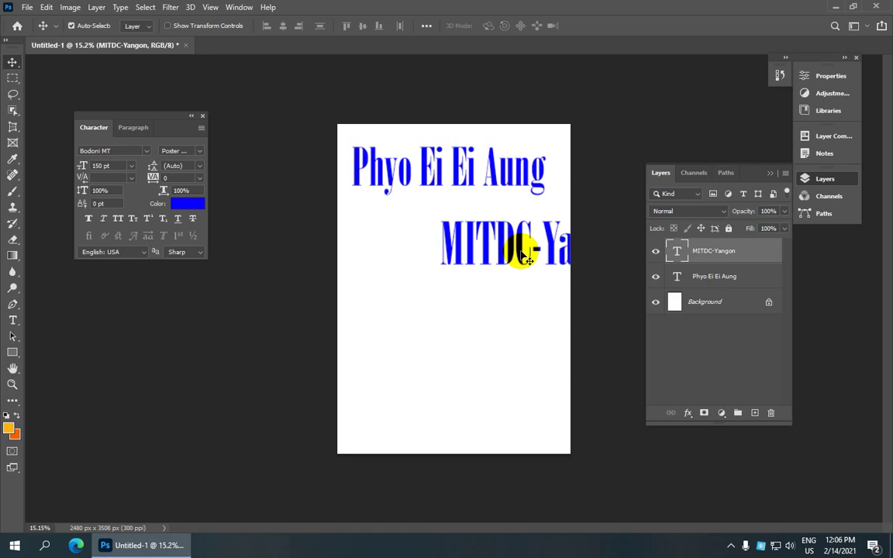
{"action": "key", "text": "ctrl+t"}
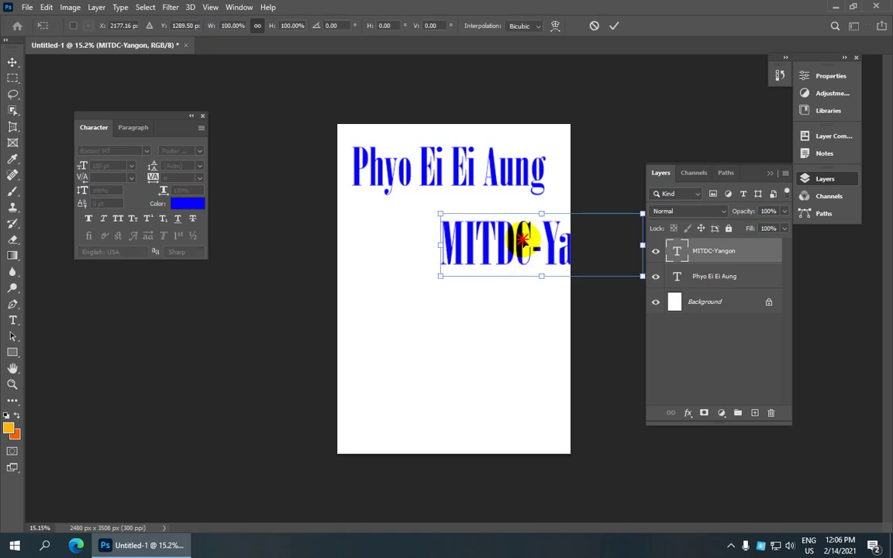
{"action": "left_click_drag", "start_coordinate": [521, 241], "coordinate": [434, 244]}
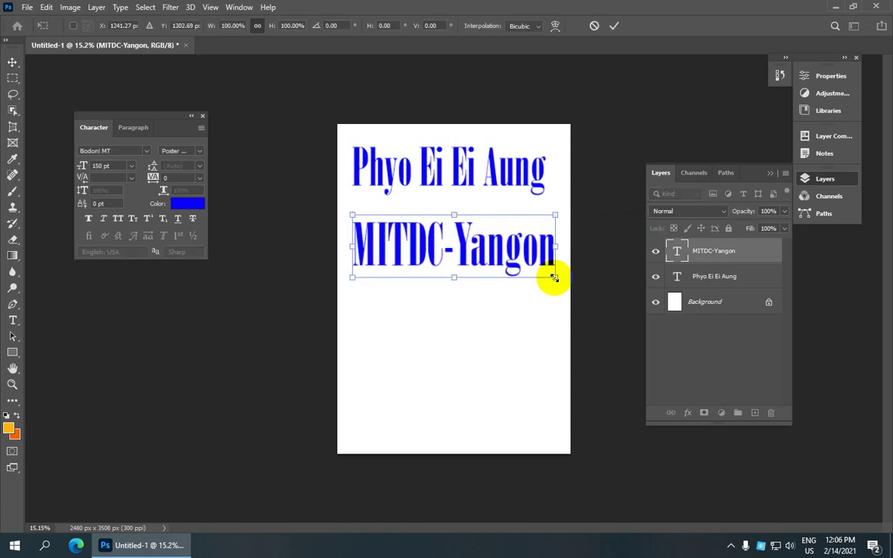
{"action": "left_click_drag", "start_coordinate": [553, 277], "coordinate": [532, 270]}
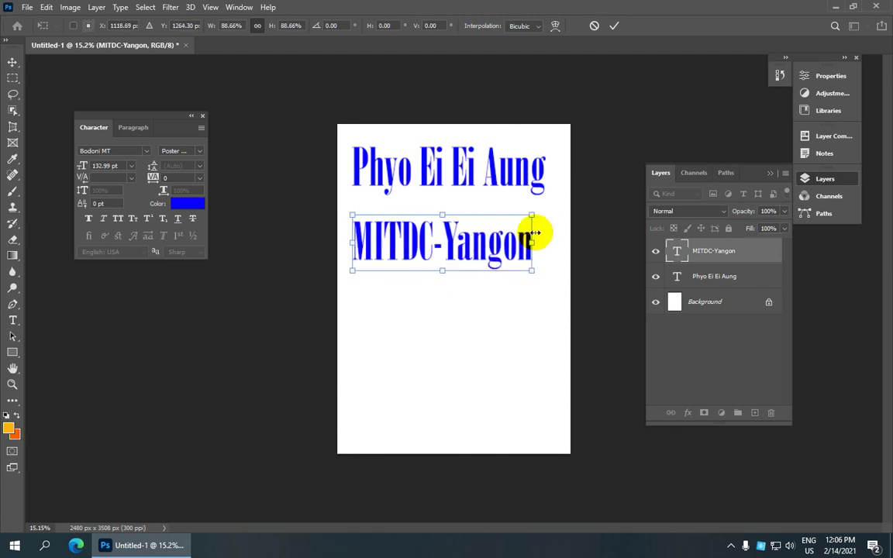
{"action": "left_click_drag", "start_coordinate": [531, 214], "coordinate": [529, 215]}
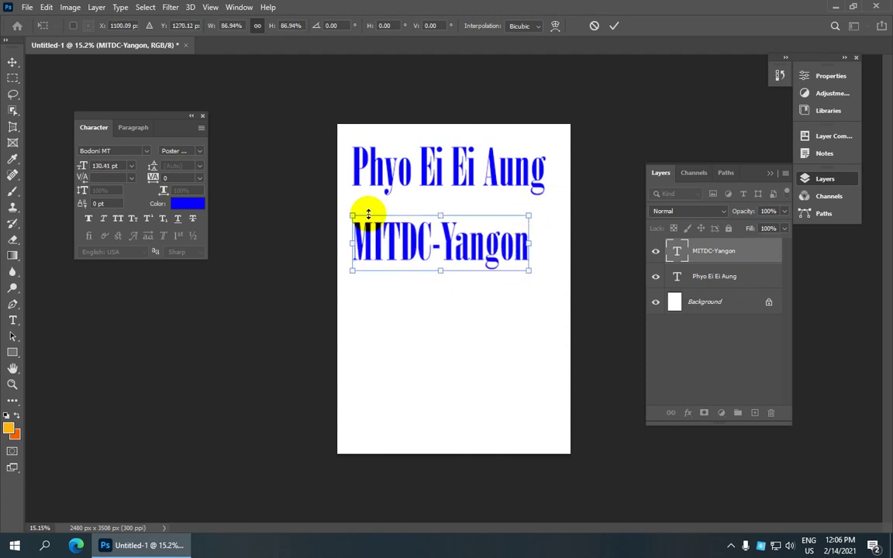
{"action": "mouse_move", "coordinate": [355, 218]}
{"action": "left_mouse_down"}
{"action": "mouse_move", "coordinate": [400, 244]}
{"action": "mouse_move", "coordinate": [399, 230]}
{"action": "left_mouse_up"}
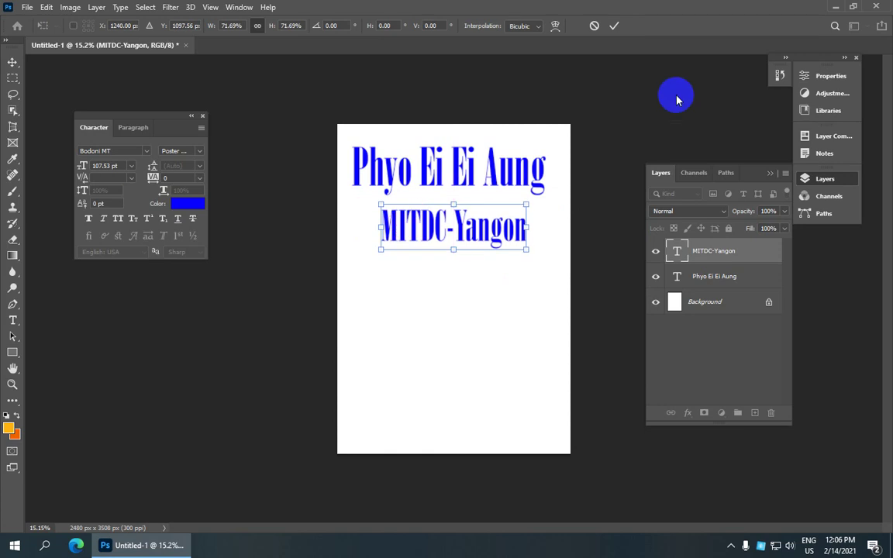
{"action": "left_click", "coordinate": [612, 25]}
{"action": "scroll", "coordinate": [439, 193], "scroll_direction": "down", "scroll_amount": 1}
{"action": "scroll", "coordinate": [429, 233], "scroll_direction": "up", "scroll_amount": 2}
{"action": "scroll", "coordinate": [419, 240], "scroll_direction": "down", "scroll_amount": 2}
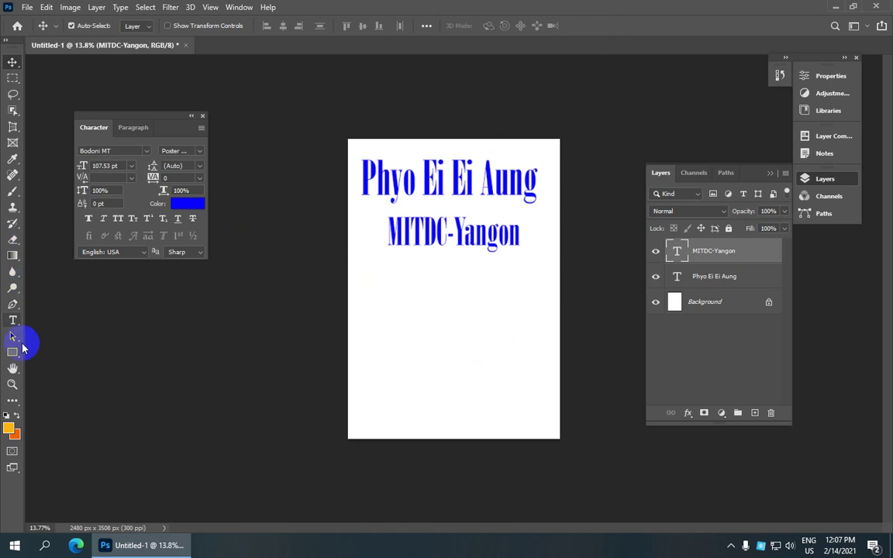
{"action": "scroll", "coordinate": [500, 230], "scroll_direction": "up", "scroll_amount": 1}
{"action": "scroll", "coordinate": [500, 231], "scroll_direction": "down", "scroll_amount": 1}
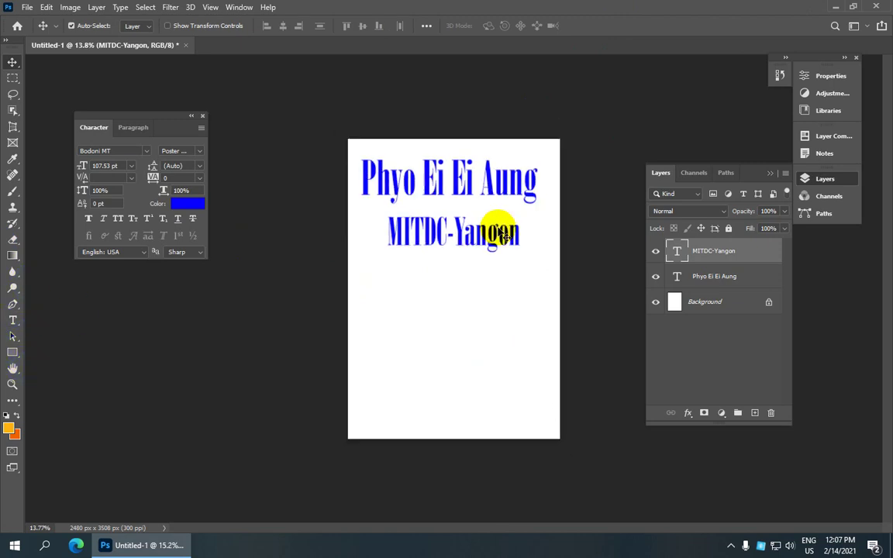
{"action": "left_click", "coordinate": [14, 320]}
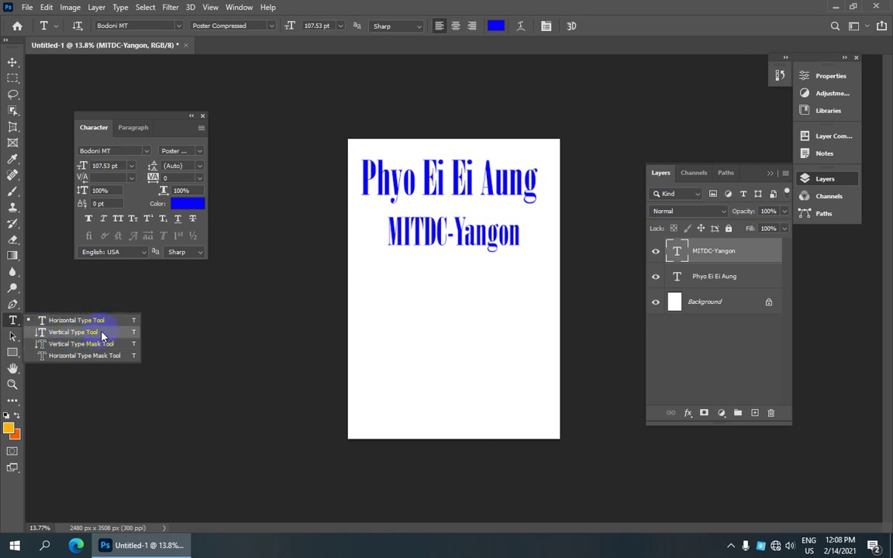
- Add a vertical 150 pt text layer reading 'Happy' below MITDC-Yangon and commit it
{"action": "left_click", "coordinate": [102, 333]}
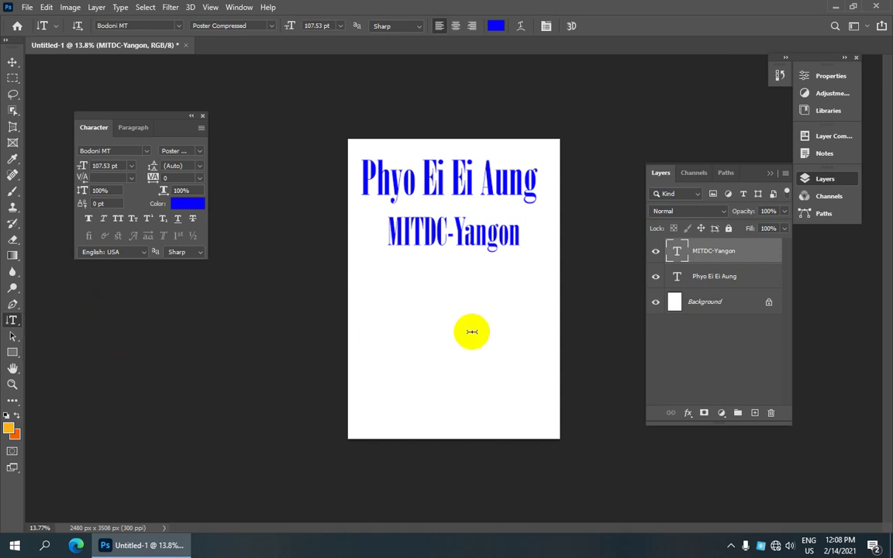
{"action": "left_click", "coordinate": [444, 279]}
{"action": "key", "text": "BackSpace"}
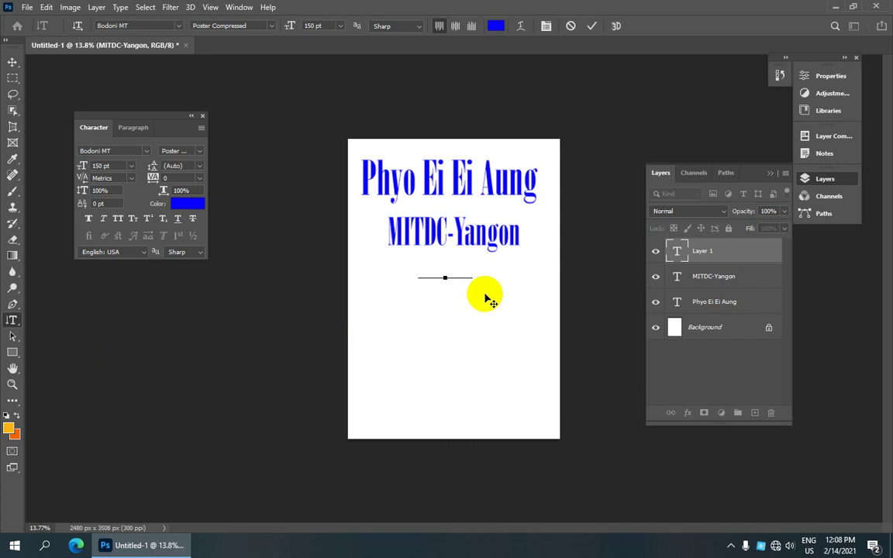
{"action": "scroll", "coordinate": [496, 293], "scroll_direction": "up", "scroll_amount": 1}
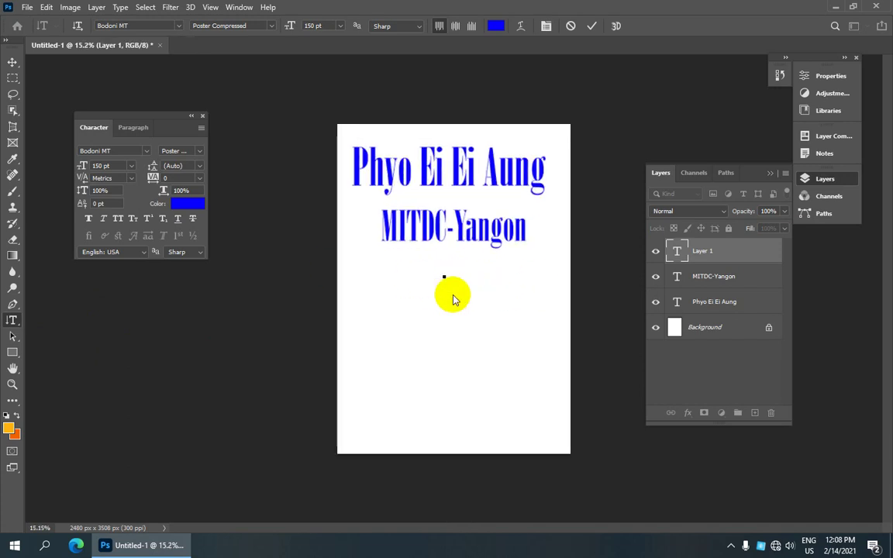
{"action": "type", "text": "Hap"}
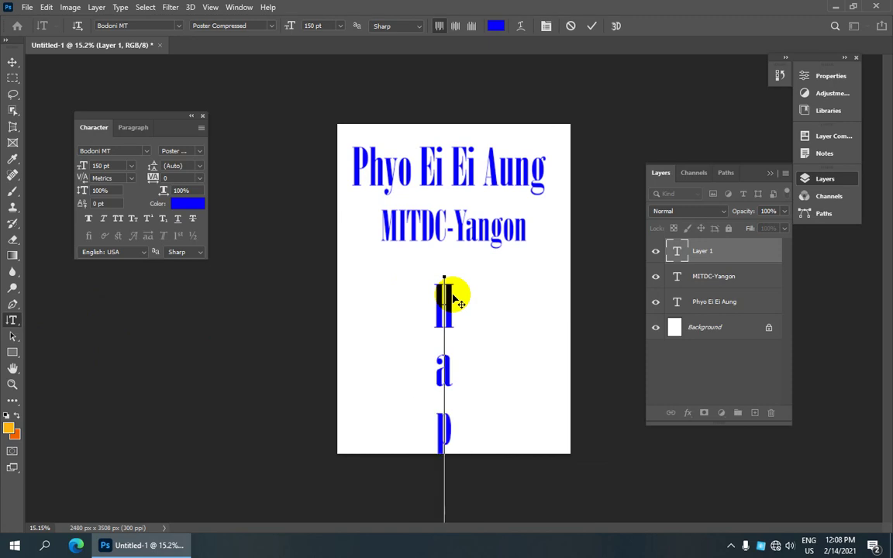
{"action": "scroll", "coordinate": [460, 303], "scroll_direction": "down", "scroll_amount": 1}
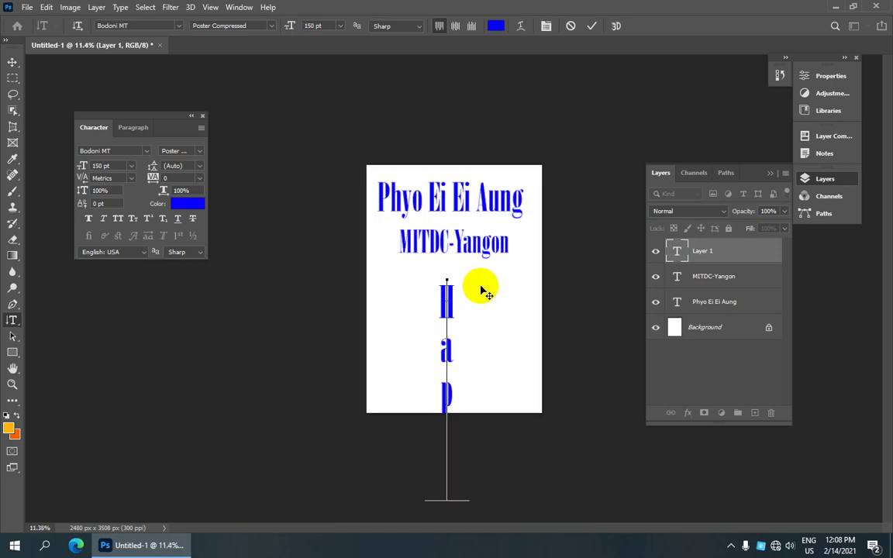
{"action": "left_click", "coordinate": [592, 28]}
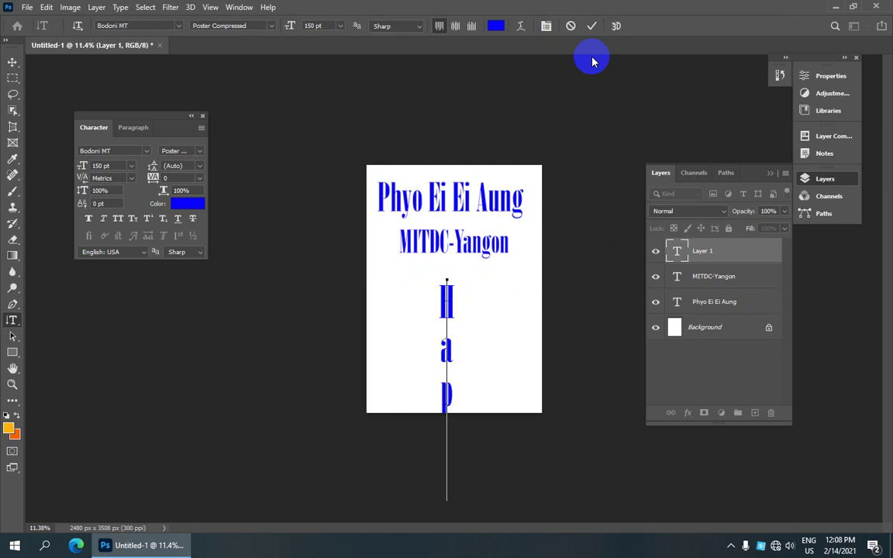
{"action": "left_click", "coordinate": [592, 62]}
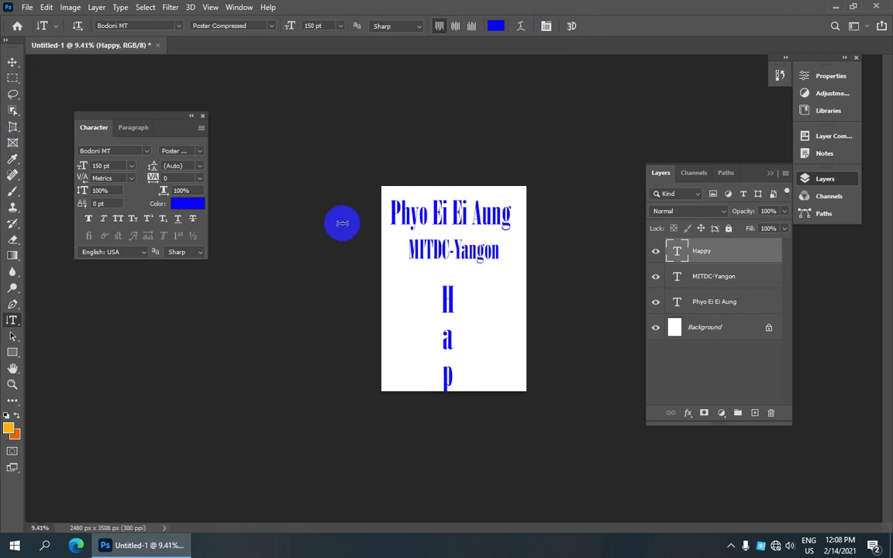
{"action": "key", "text": "ctrl+plus"}
- Move and scale the vertical Happy text to about 79.1 pt so it fits on the page
{"action": "left_click", "coordinate": [11, 62]}
{"action": "mouse_move", "coordinate": [444, 359]}
{"action": "left_mouse_down"}
{"action": "mouse_move", "coordinate": [431, 329]}
{"action": "mouse_move", "coordinate": [457, 342]}
{"action": "left_mouse_up"}
{"action": "key", "text": "ctrl"}
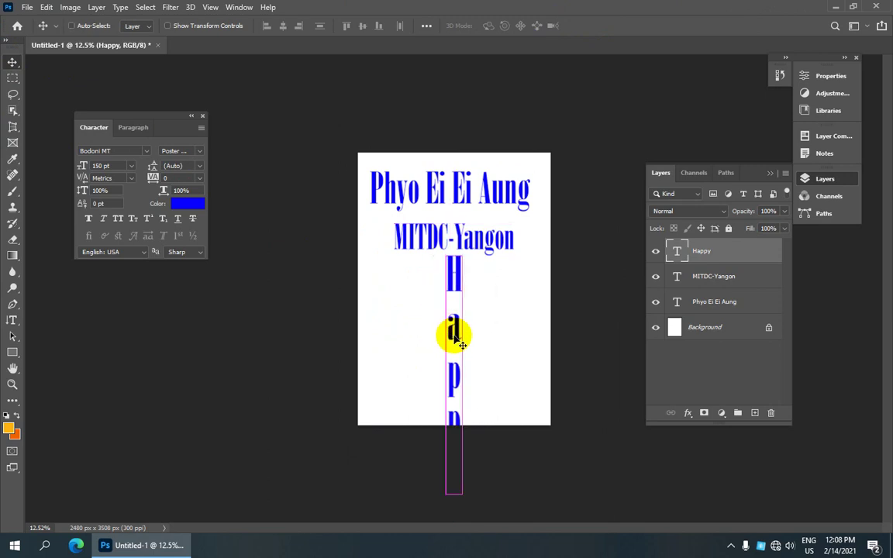
{"action": "key", "text": "ctrl+t"}
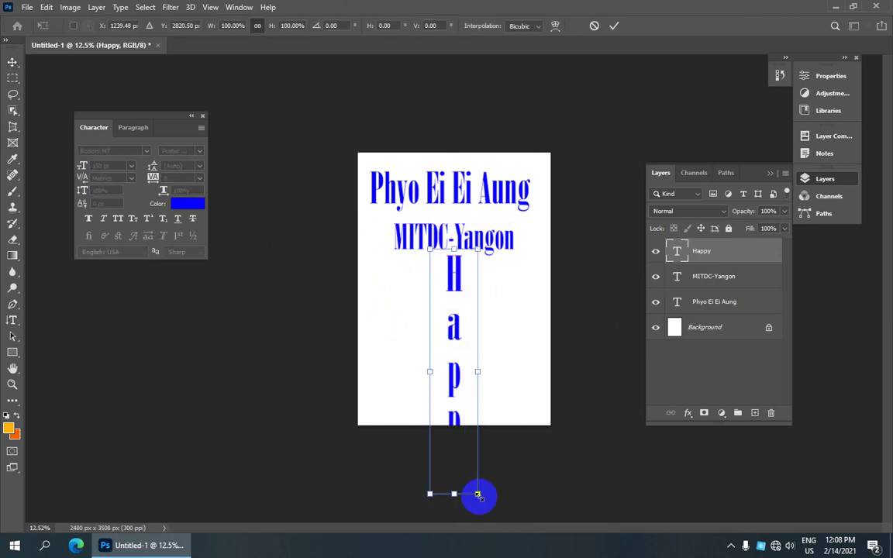
{"action": "mouse_move", "coordinate": [478, 496]}
{"action": "left_mouse_down"}
{"action": "mouse_move", "coordinate": [511, 424]}
{"action": "mouse_move", "coordinate": [461, 347]}
{"action": "left_mouse_up"}
{"action": "left_click_drag", "start_coordinate": [440, 302], "coordinate": [466, 322]}
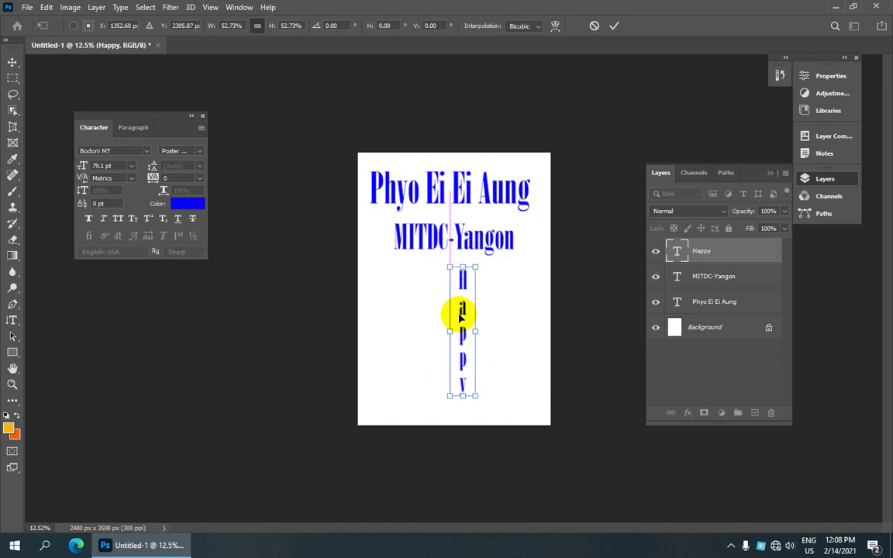
{"action": "left_click", "coordinate": [614, 28]}
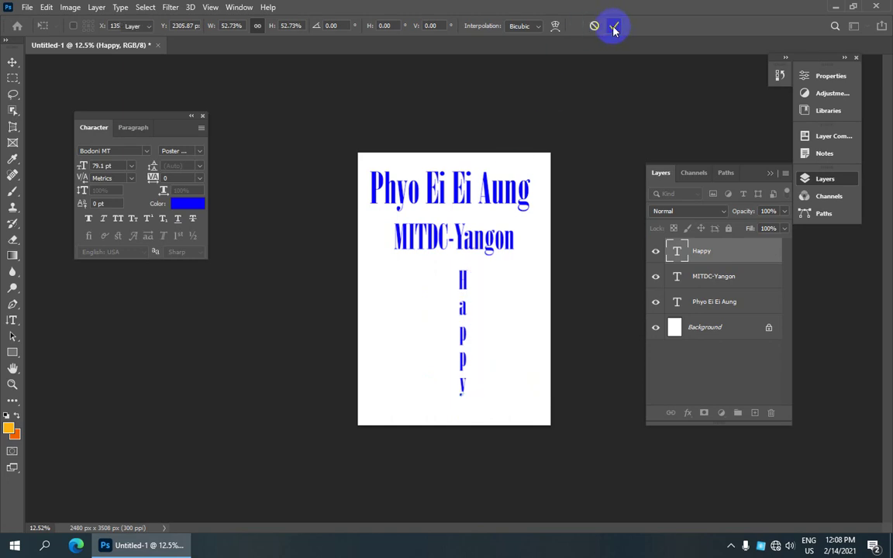
{"action": "scroll", "coordinate": [408, 339], "scroll_direction": "up", "scroll_amount": 2}
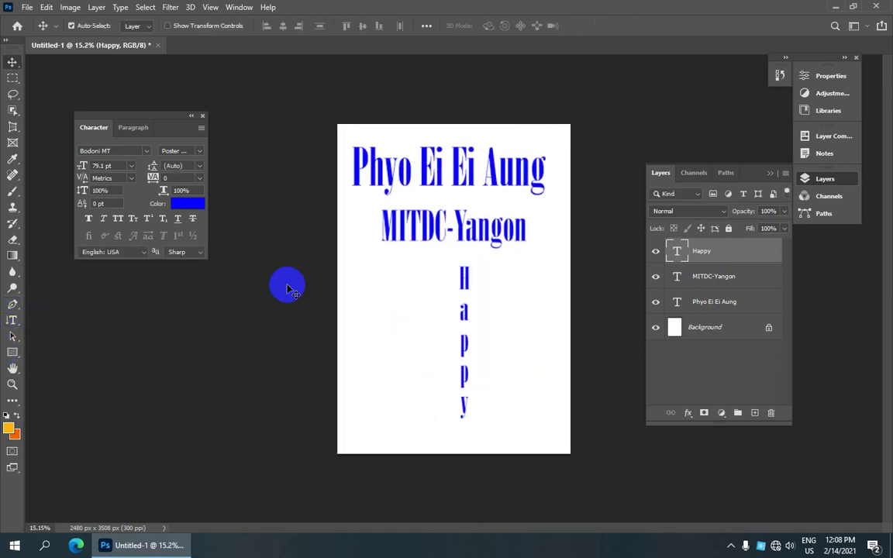
{"action": "scroll", "coordinate": [434, 221], "scroll_direction": "down", "scroll_amount": 1}
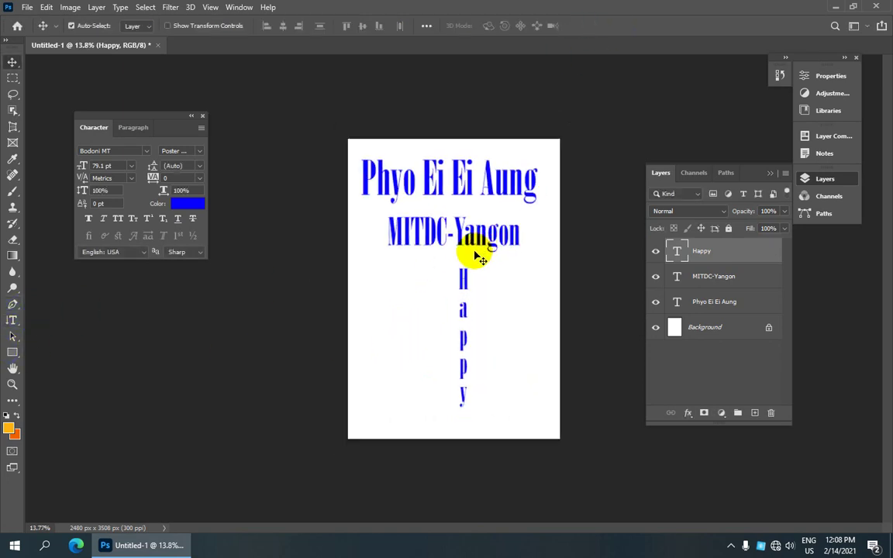
- Close the poster without saving and create a new Print A4 document with inch units
{"action": "left_click", "coordinate": [158, 45]}
{"action": "left_click", "coordinate": [445, 204]}
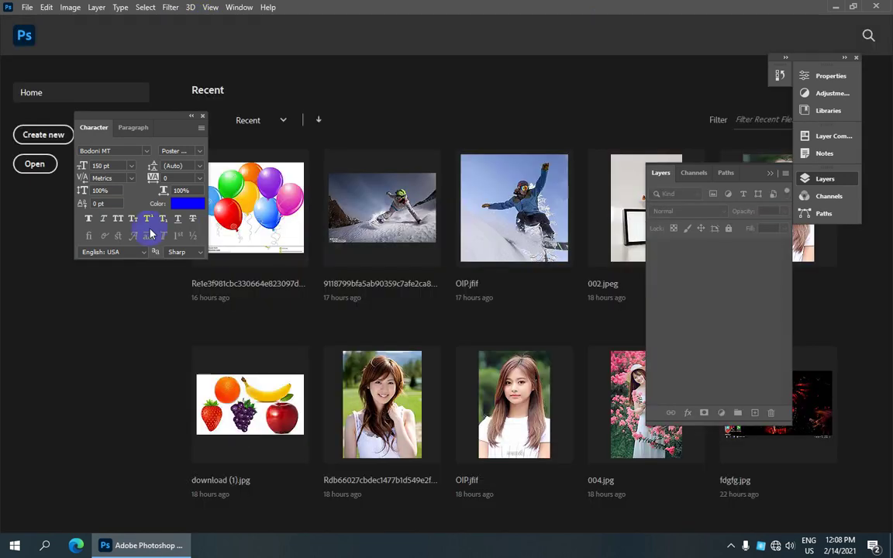
{"action": "left_click", "coordinate": [45, 135]}
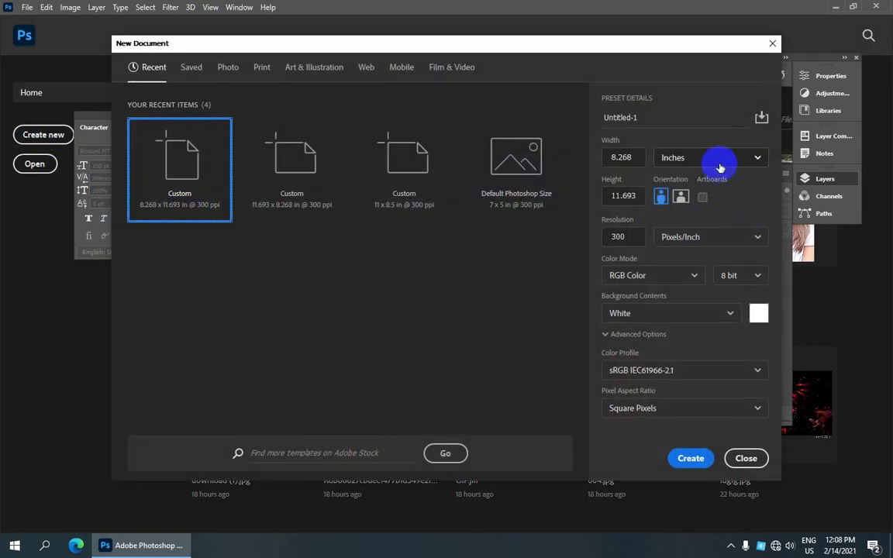
{"action": "left_click", "coordinate": [265, 68]}
{"action": "left_click", "coordinate": [561, 186]}
{"action": "left_click", "coordinate": [679, 157]}
{"action": "left_click", "coordinate": [674, 201]}
{"action": "left_click", "coordinate": [689, 458]}
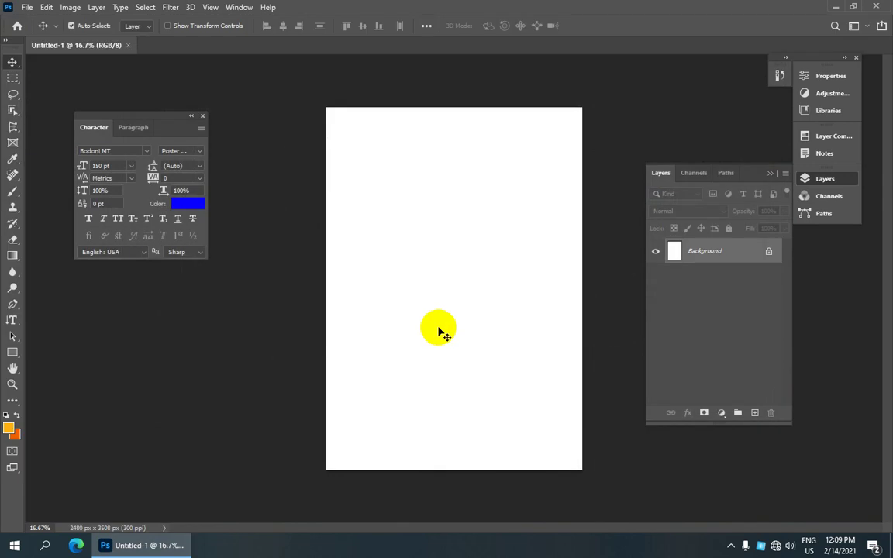
- Add a vertical text layer reading Birthday near the top of the page
{"action": "left_click_drag", "start_coordinate": [12, 320], "coordinate": [56, 339]}
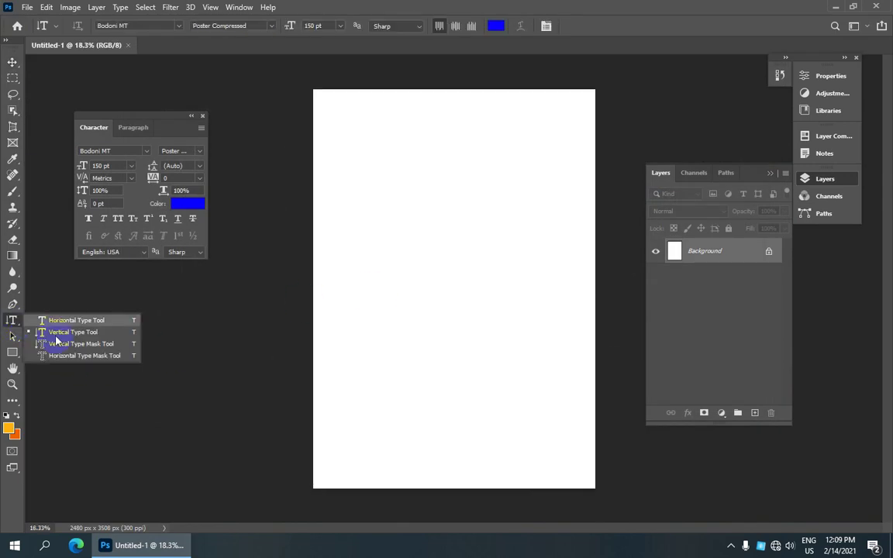
{"action": "left_click", "coordinate": [89, 332]}
{"action": "left_click", "coordinate": [422, 132]}
{"action": "key", "text": "BackSpace"}
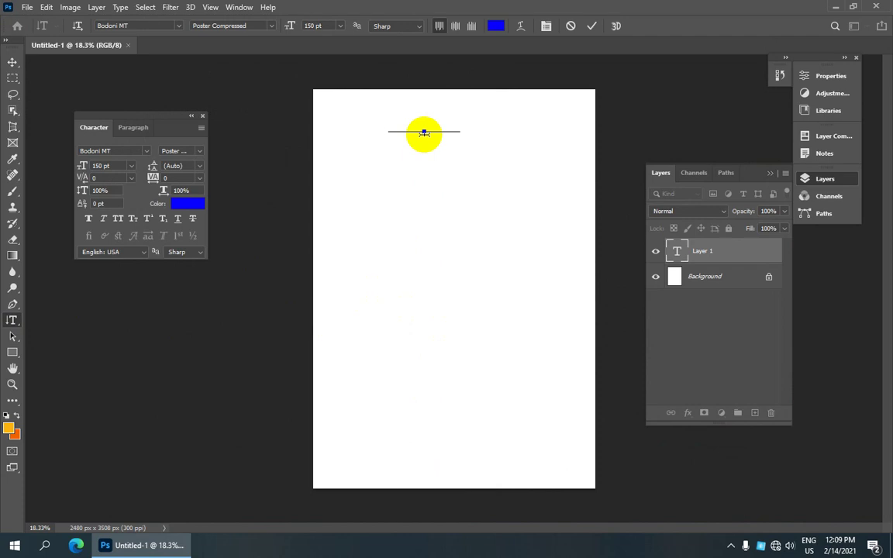
{"action": "type", "text": "B"}
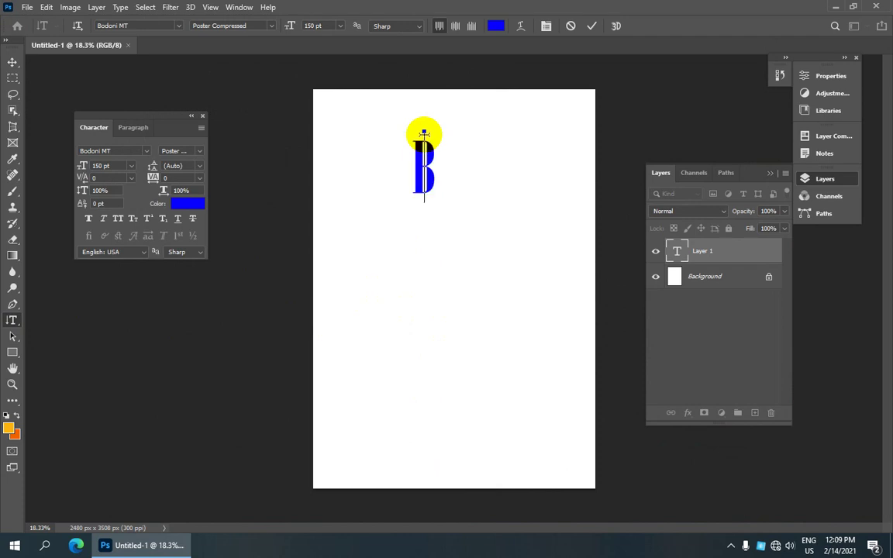
{"action": "type", "text": "irt"}
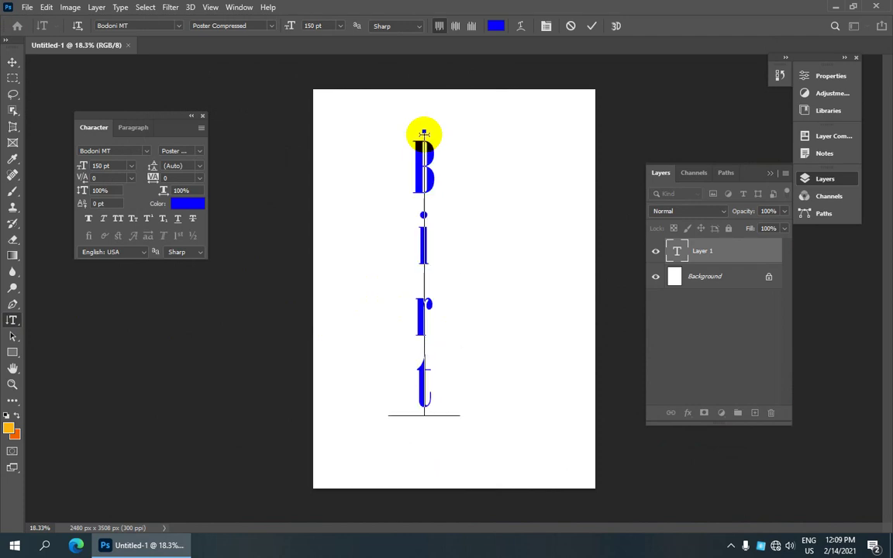
{"action": "type", "text": "h"}
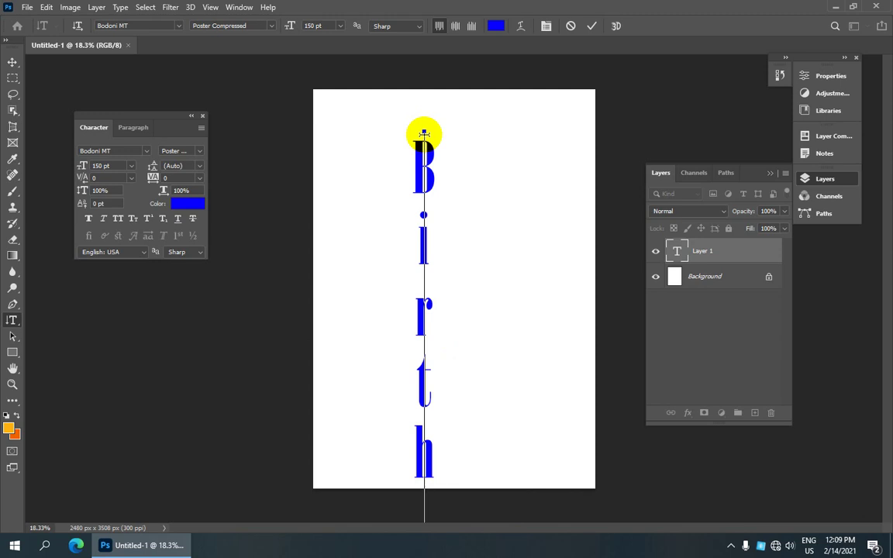
{"action": "scroll", "coordinate": [474, 78], "scroll_direction": "down", "scroll_amount": 3}
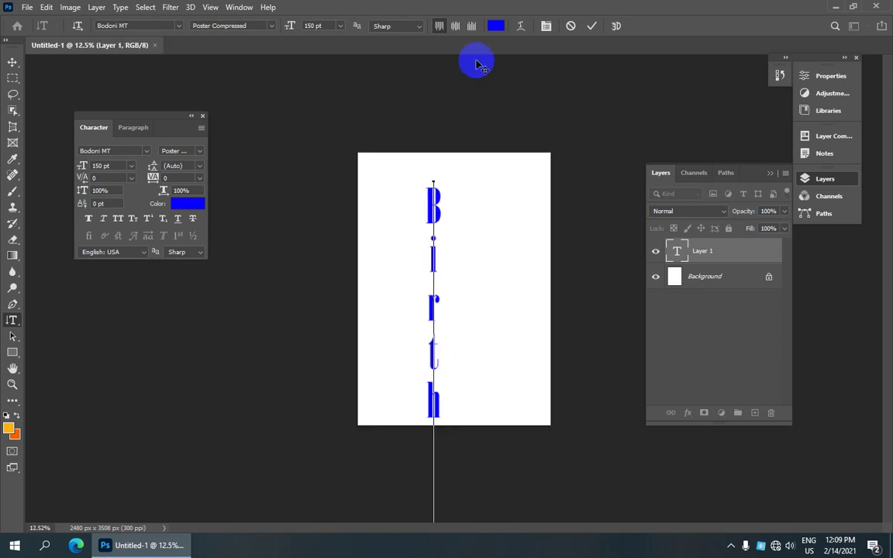
{"action": "left_click", "coordinate": [593, 28]}
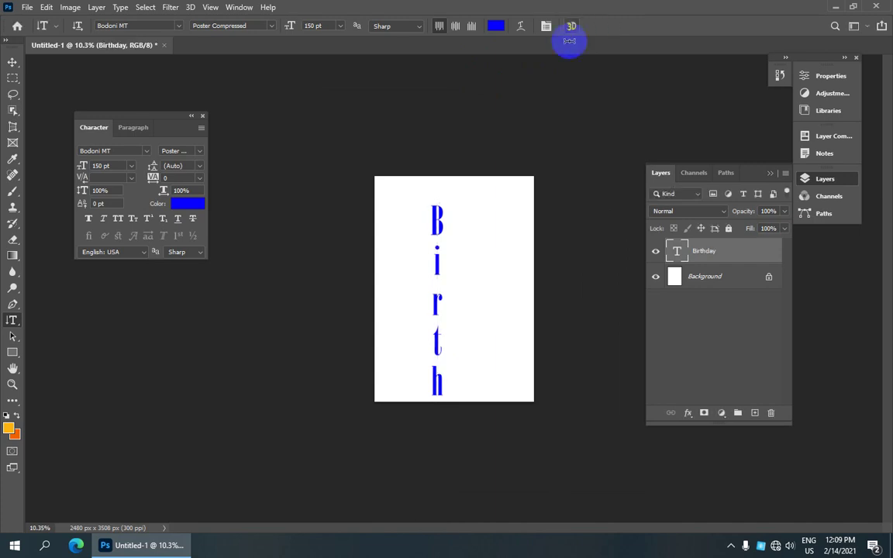
- Move the Birthday text up toward the page top, then reopen its text colour picker
{"action": "scroll", "coordinate": [455, 216], "scroll_direction": "up", "scroll_amount": 2}
{"action": "scroll", "coordinate": [455, 215], "scroll_direction": "down", "scroll_amount": 1}
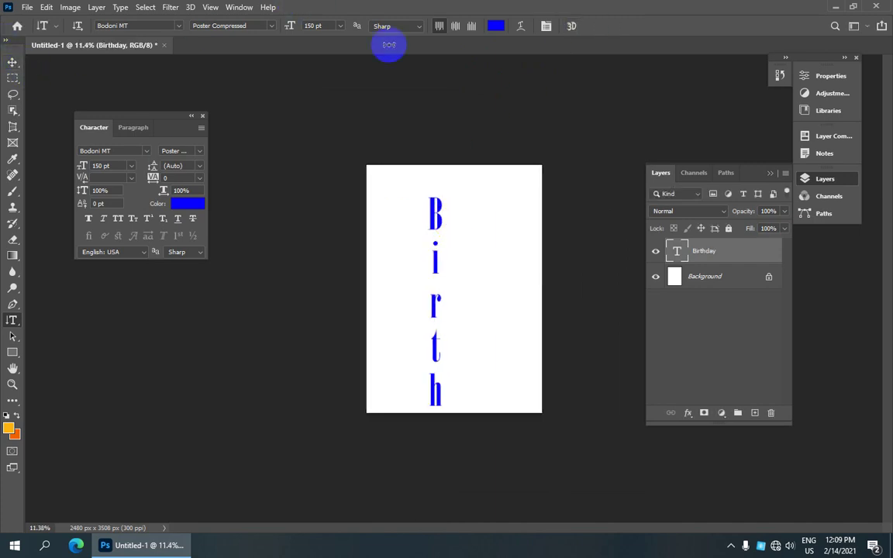
{"action": "scroll", "coordinate": [388, 241], "scroll_direction": "up", "scroll_amount": 2}
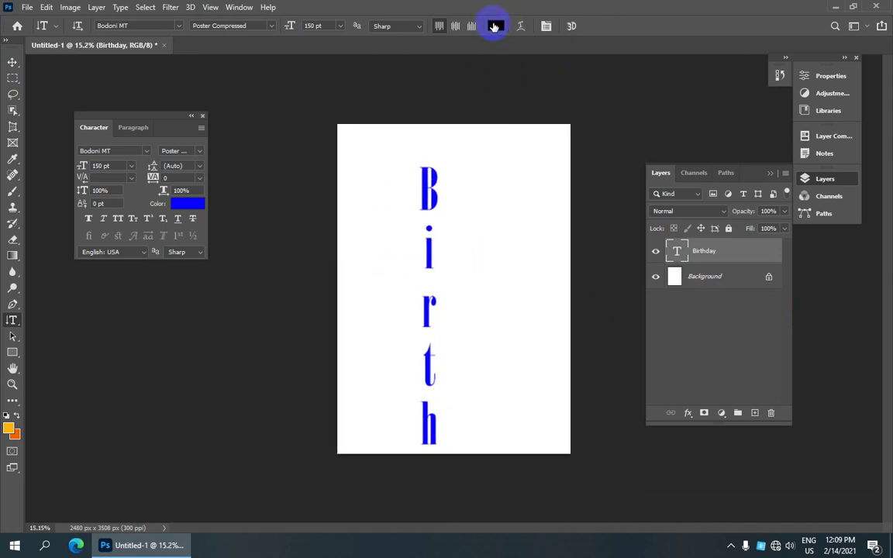
{"action": "left_click", "coordinate": [12, 62]}
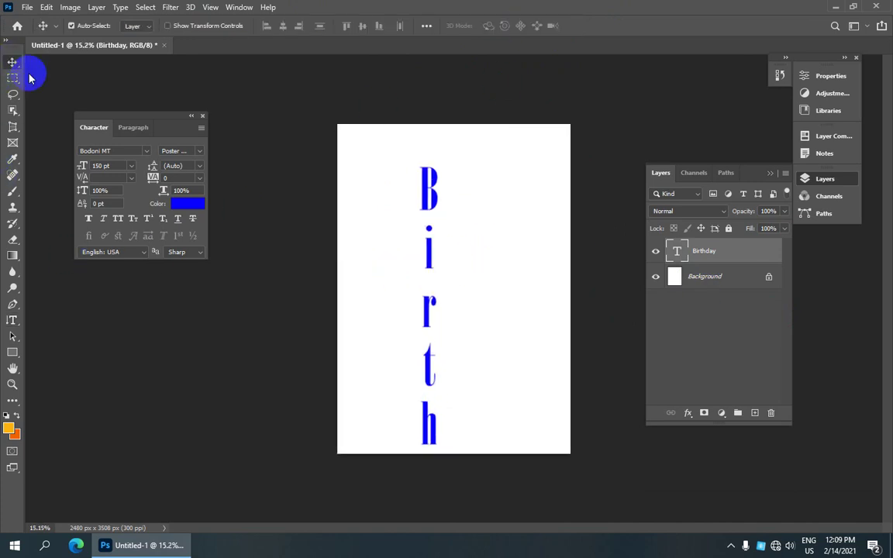
{"action": "left_click_drag", "start_coordinate": [432, 250], "coordinate": [434, 222]}
{"action": "left_click", "coordinate": [12, 321]}
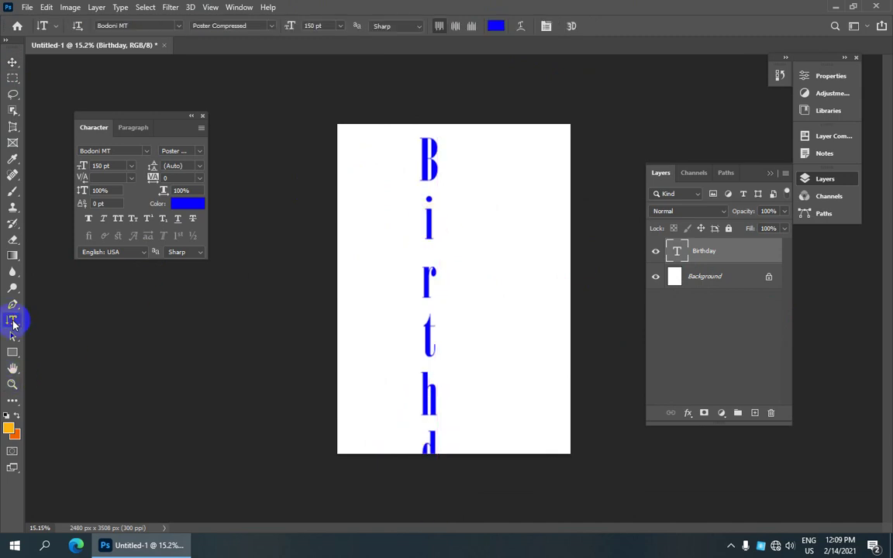
{"action": "left_click", "coordinate": [60, 331]}
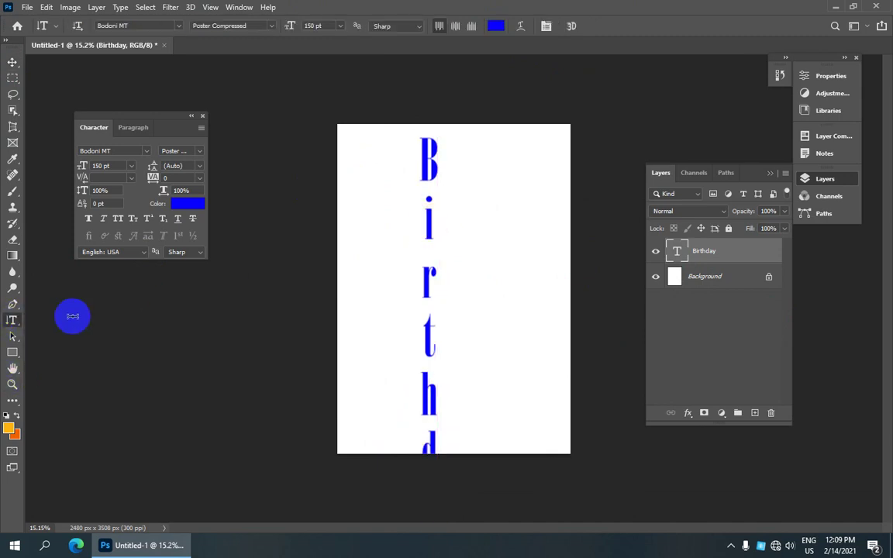
{"action": "left_click", "coordinate": [497, 27]}
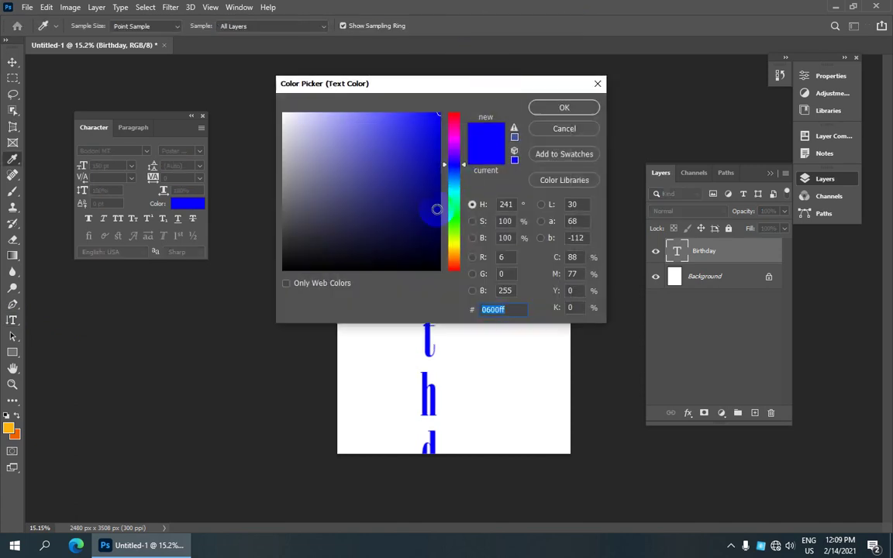
- Change the Birthday text colour to red
{"action": "left_click", "coordinate": [457, 134]}
{"action": "left_click_drag", "start_coordinate": [456, 133], "coordinate": [454, 114]}
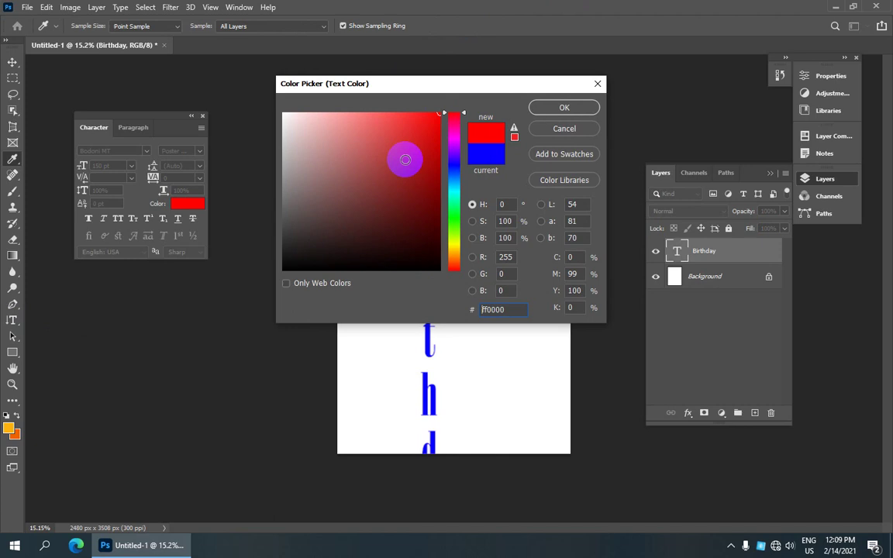
{"action": "left_click", "coordinate": [565, 107]}
{"action": "left_click", "coordinate": [431, 251]}
{"action": "scroll", "coordinate": [431, 251], "scroll_direction": "up", "scroll_amount": 1}
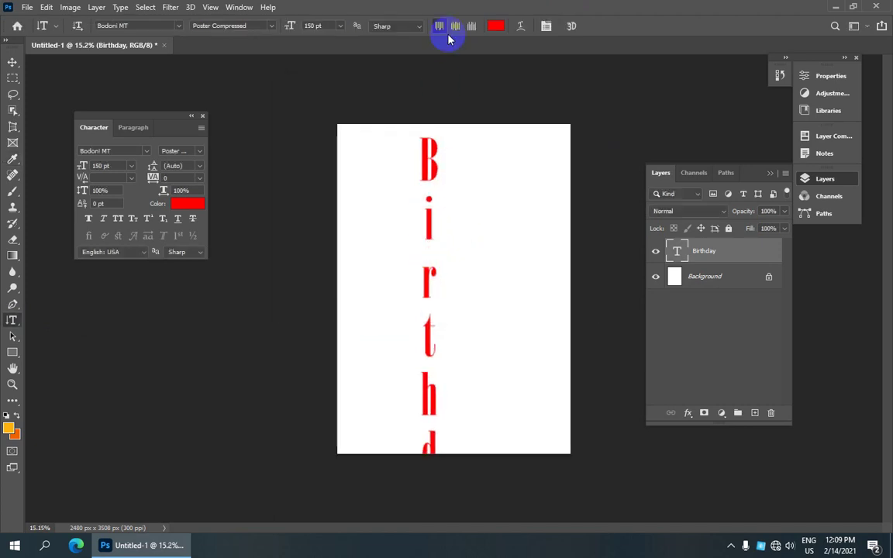
- Set the Birthday text size to 72 pt from the preset size list
{"action": "left_click", "coordinate": [318, 26]}
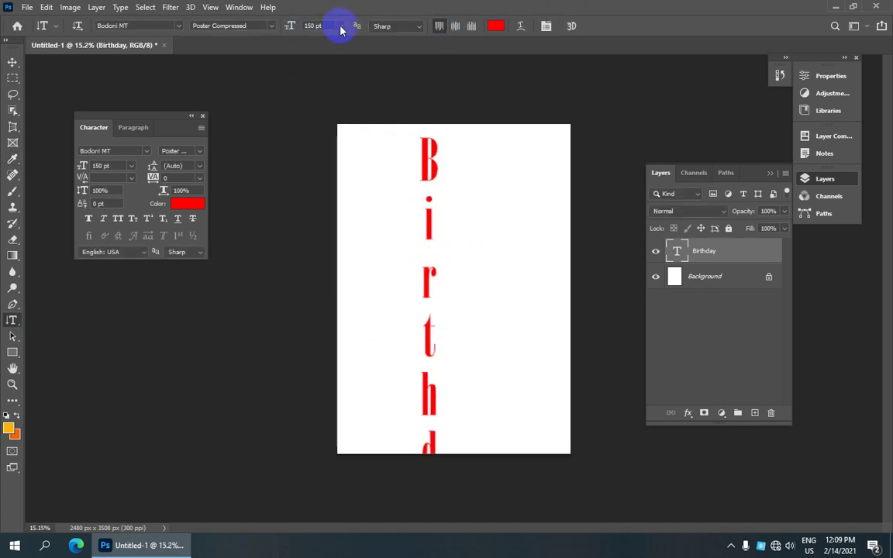
{"action": "left_click", "coordinate": [327, 26]}
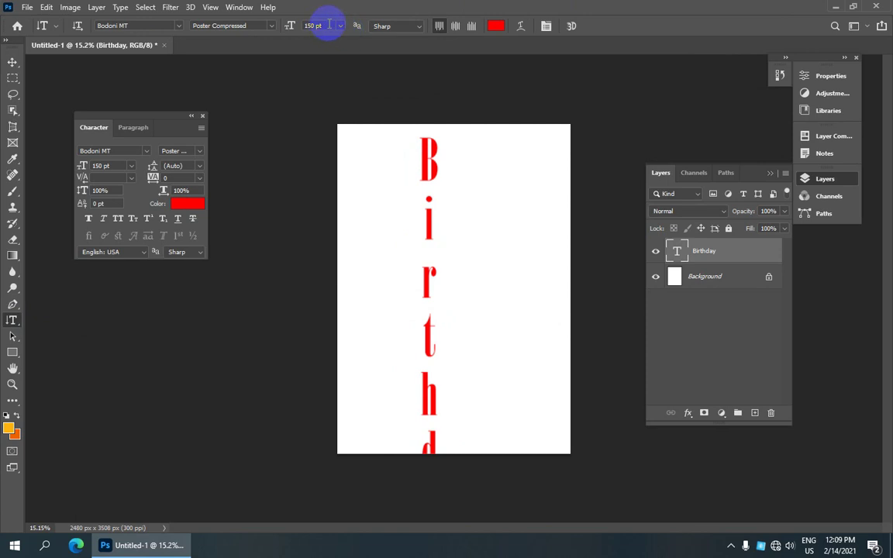
{"action": "left_click", "coordinate": [339, 27]}
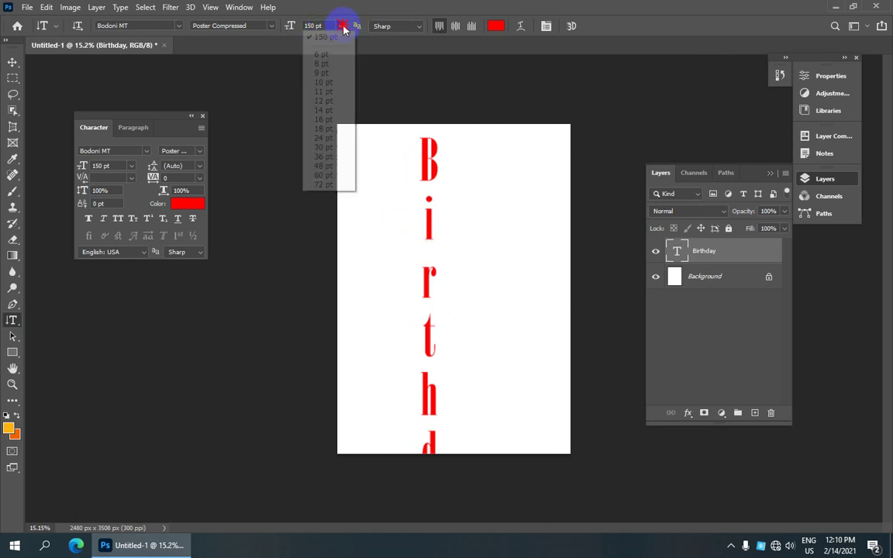
{"action": "left_click", "coordinate": [339, 158]}
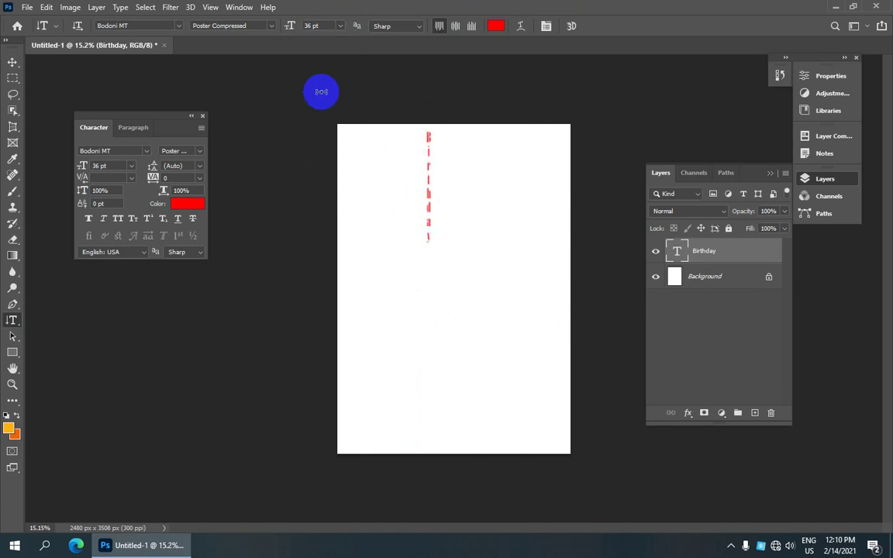
{"action": "left_click", "coordinate": [338, 26]}
{"action": "left_click", "coordinate": [323, 175]}
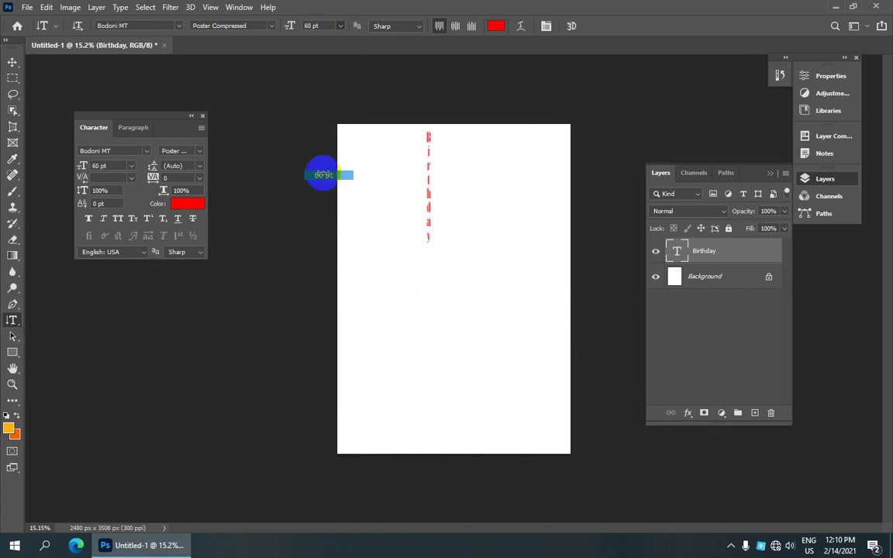
{"action": "left_click", "coordinate": [341, 30]}
{"action": "left_click", "coordinate": [323, 184]}
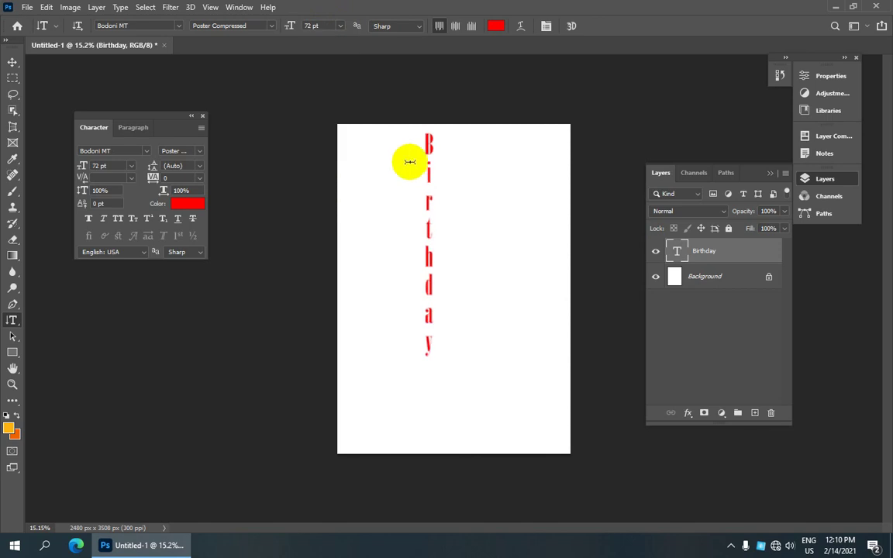
{"action": "key", "text": "ctrl+plus"}
- Fit the whole page on screen and select the full Birthday text
{"action": "key", "text": "ctrl+0"}
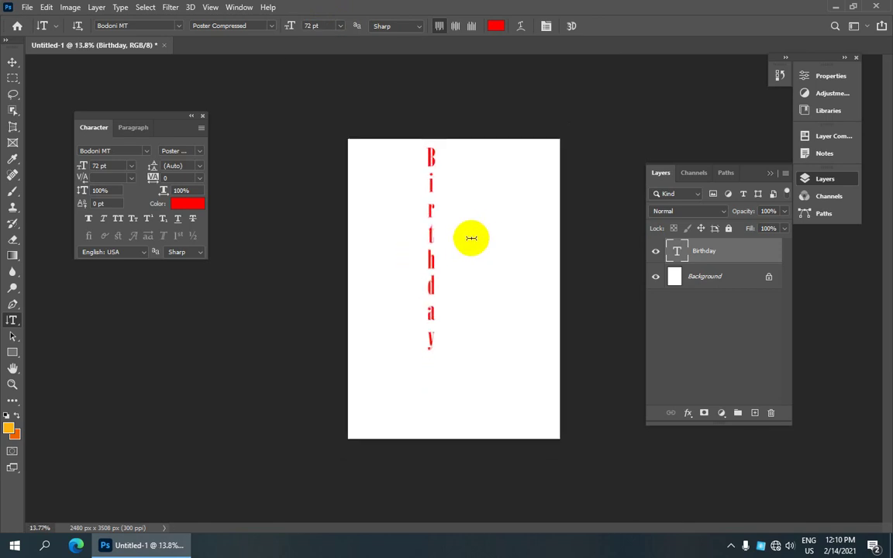
{"action": "key", "text": "ctrl+plus"}
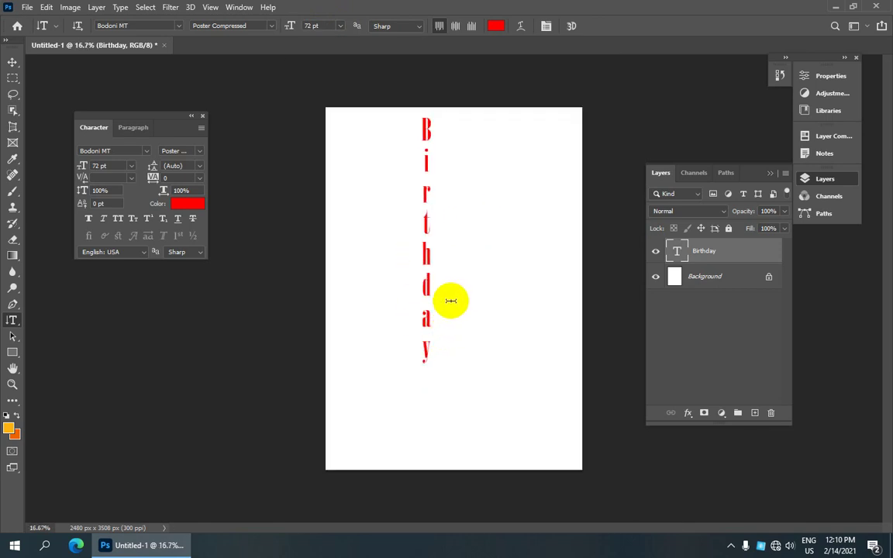
{"action": "key", "text": "ctrl+0"}
{"action": "left_click_drag", "start_coordinate": [428, 332], "coordinate": [432, 343]}
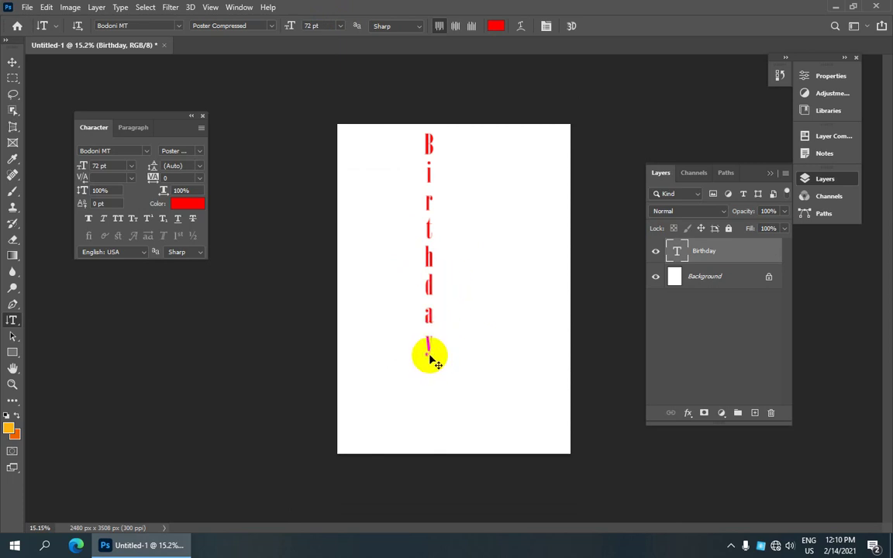
{"action": "left_click_drag", "start_coordinate": [429, 355], "coordinate": [428, 130]}
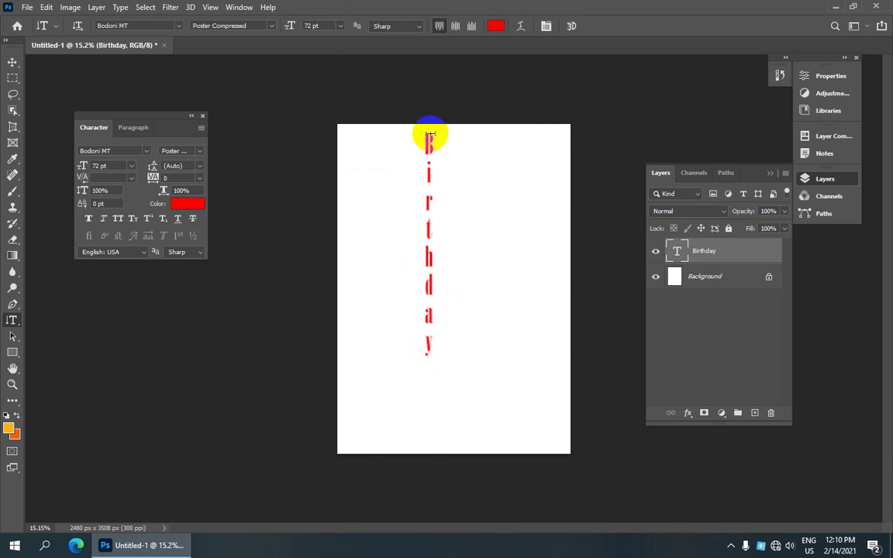
{"action": "left_click", "coordinate": [12, 61]}
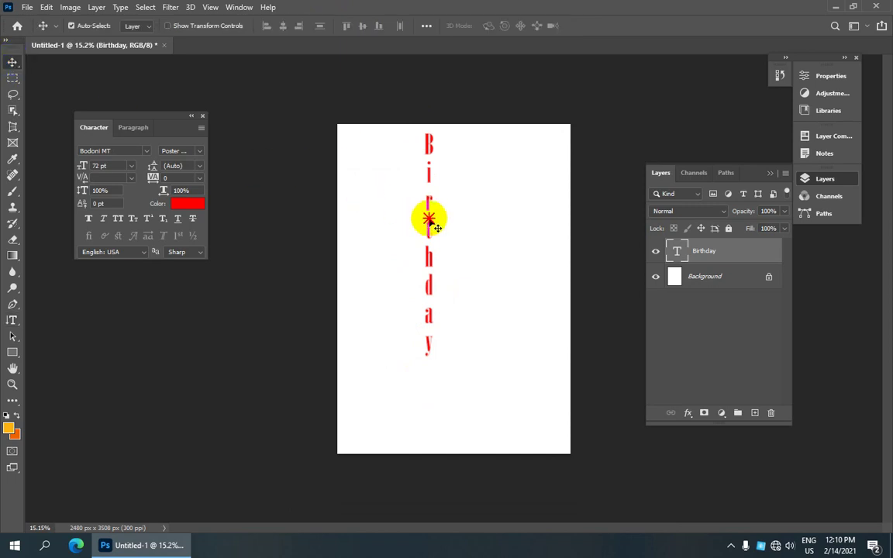
- Move the Birthday text lower and place the insertion point before its B
{"action": "left_click_drag", "start_coordinate": [428, 220], "coordinate": [433, 263]}
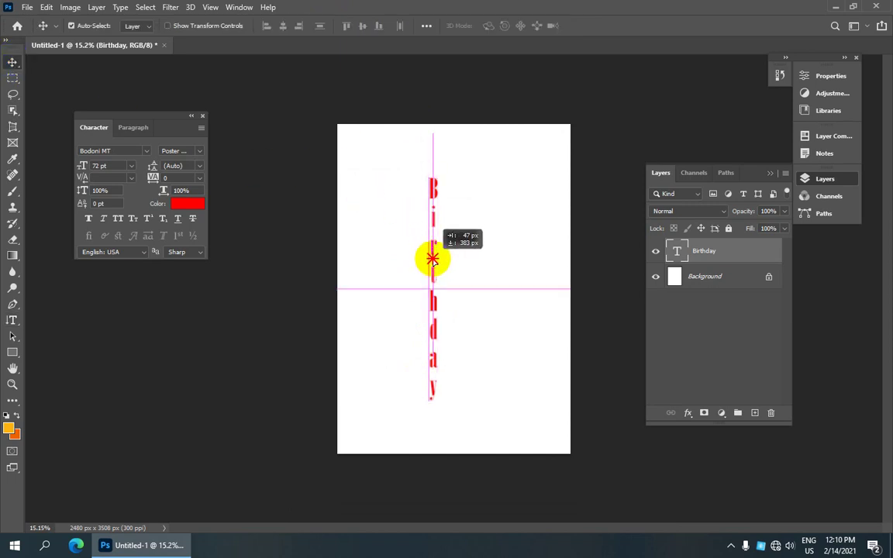
{"action": "left_click", "coordinate": [14, 325]}
{"action": "left_click_drag", "start_coordinate": [416, 180], "coordinate": [436, 179]}
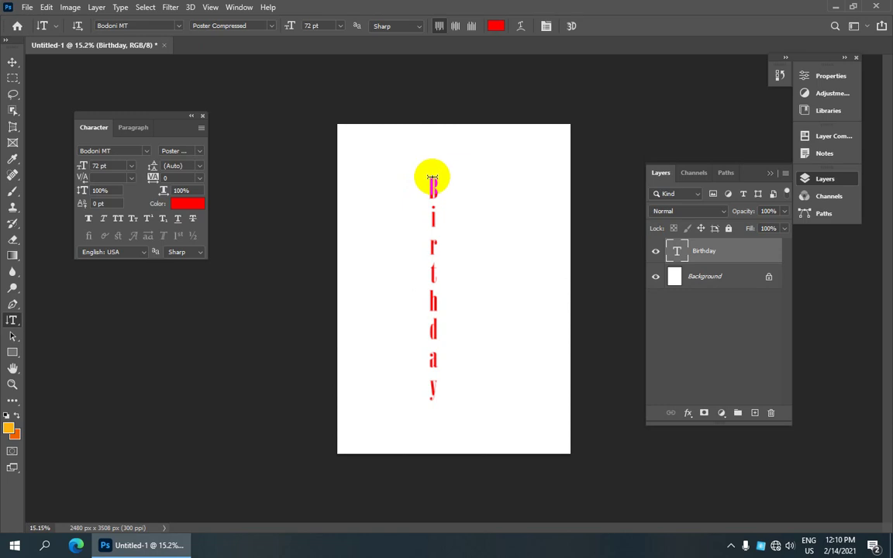
{"action": "left_click_drag", "start_coordinate": [465, 395], "coordinate": [437, 399]}
{"action": "left_click", "coordinate": [432, 176]}
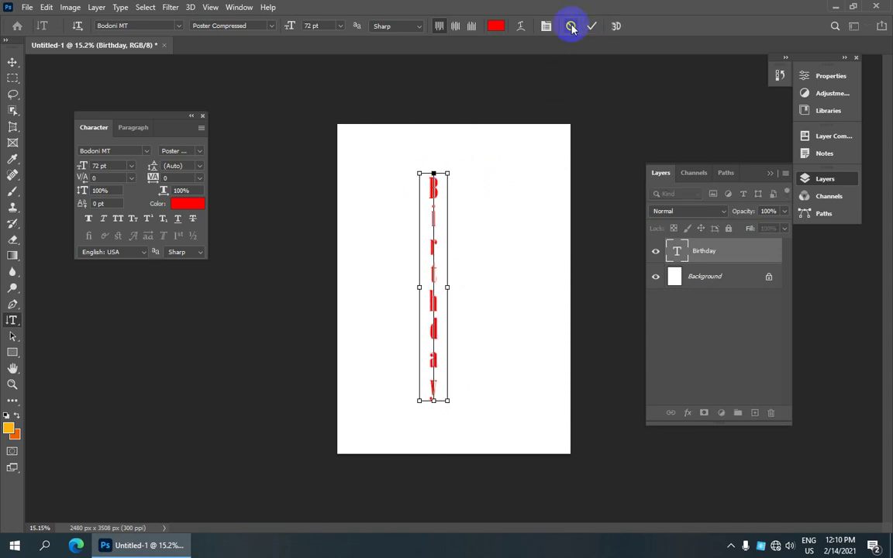
{"action": "type", "text": "Happy"}
- Add a new Layer 1 and set the foreground colour to blue
{"action": "left_click", "coordinate": [756, 413]}
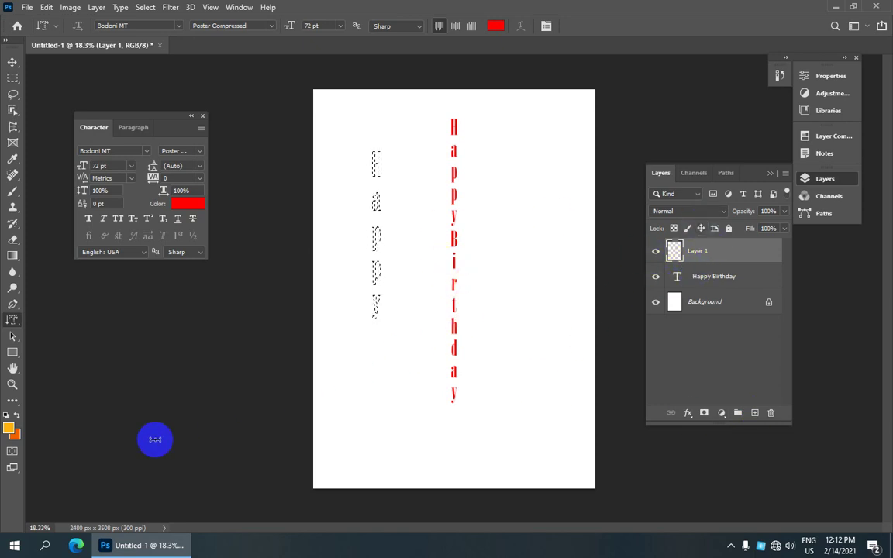
{"action": "left_click", "coordinate": [184, 203]}
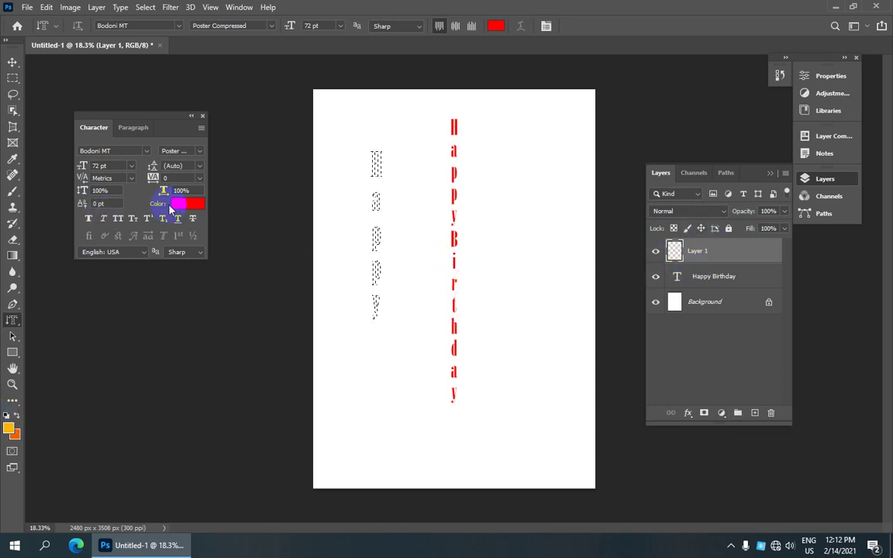
{"action": "left_click", "coordinate": [597, 83]}
{"action": "left_click", "coordinate": [10, 430]}
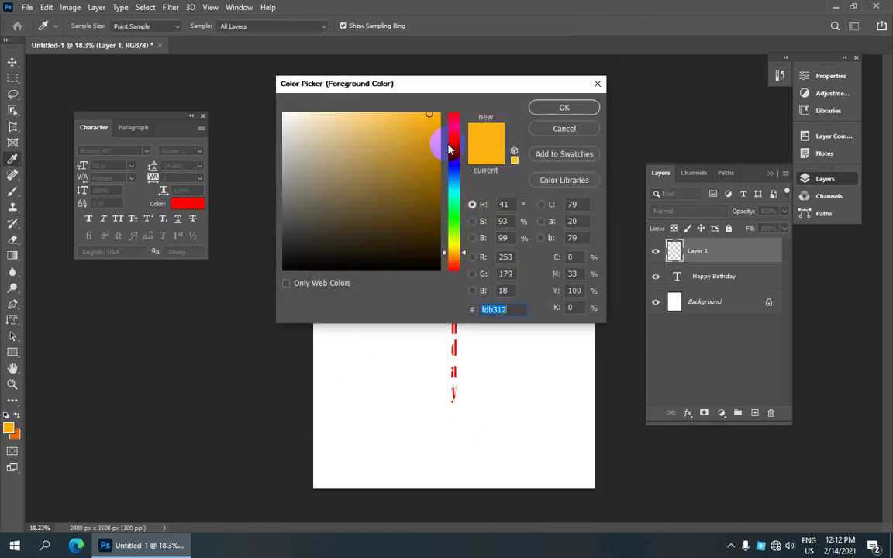
{"action": "left_click", "coordinate": [454, 177]}
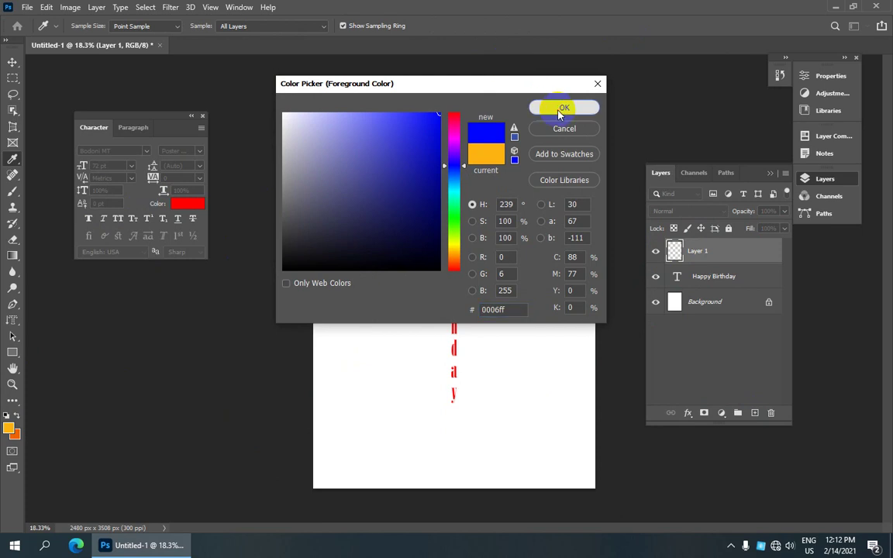
{"action": "left_click", "coordinate": [564, 107]}
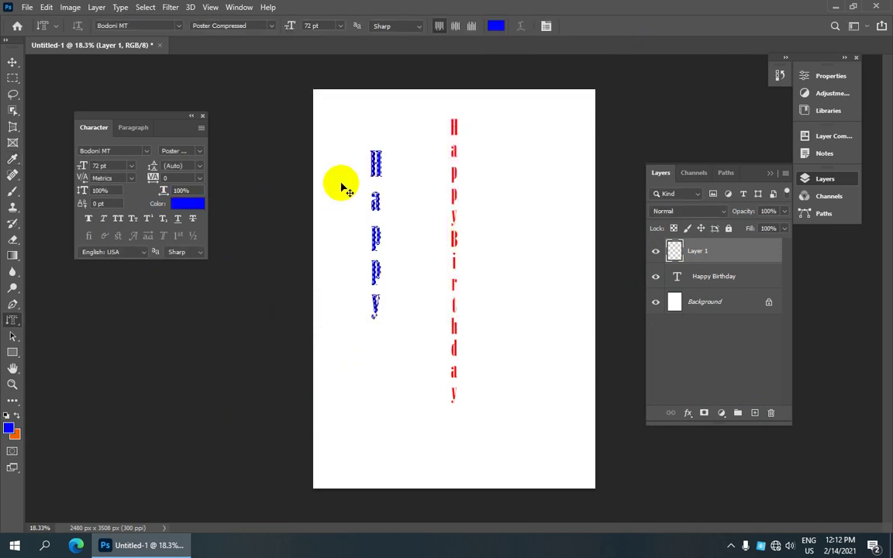
{"action": "scroll", "coordinate": [430, 210], "scroll_direction": "down", "scroll_amount": 1}
{"action": "scroll", "coordinate": [367, 265], "scroll_direction": "down", "scroll_amount": 1}
{"action": "scroll", "coordinate": [368, 268], "scroll_direction": "up", "scroll_amount": 1}
{"action": "scroll", "coordinate": [367, 268], "scroll_direction": "up", "scroll_amount": 1}
{"action": "scroll", "coordinate": [366, 265], "scroll_direction": "down", "scroll_amount": 1}
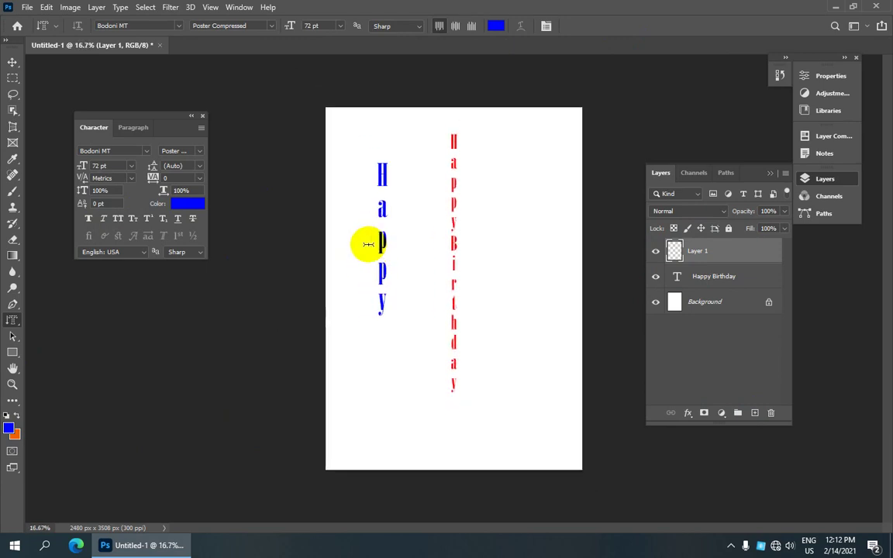
- Create a MITDC type-mask selection near the page's top right
{"action": "right_click", "coordinate": [11, 325]}
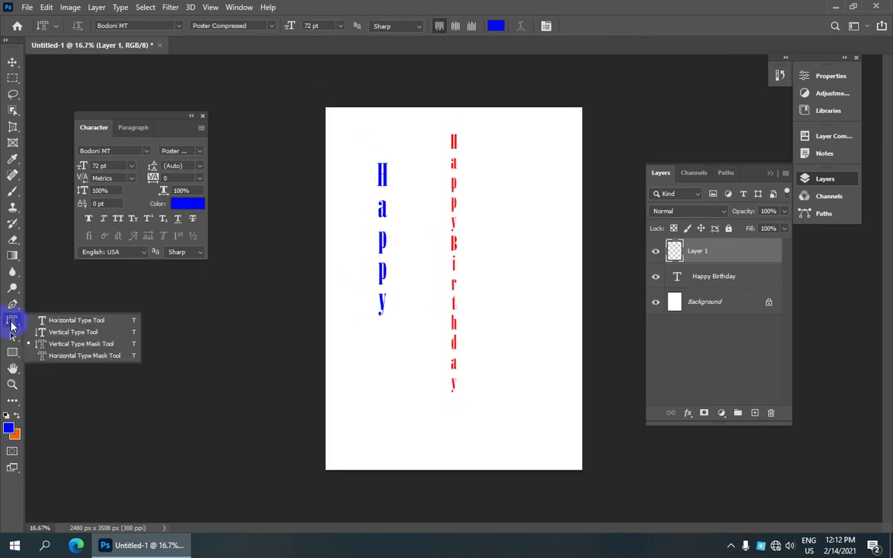
{"action": "left_click", "coordinate": [120, 359]}
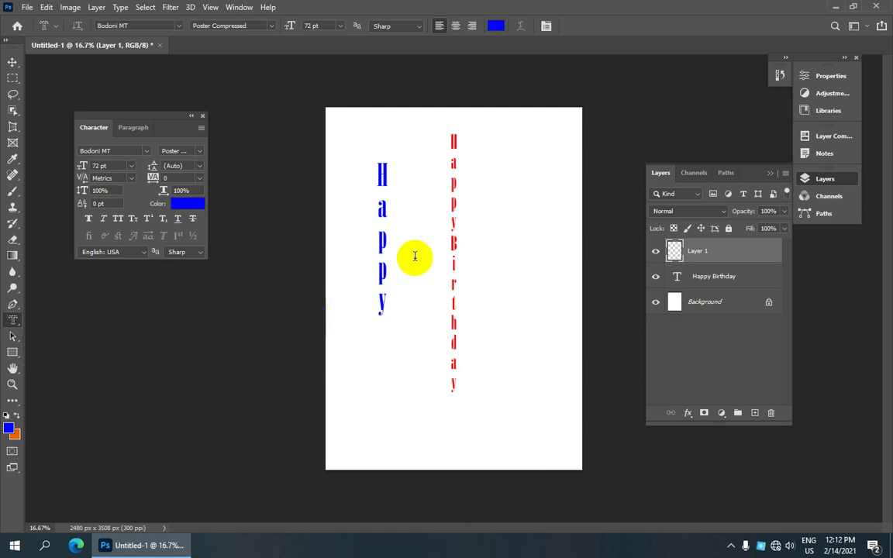
{"action": "left_click", "coordinate": [503, 186]}
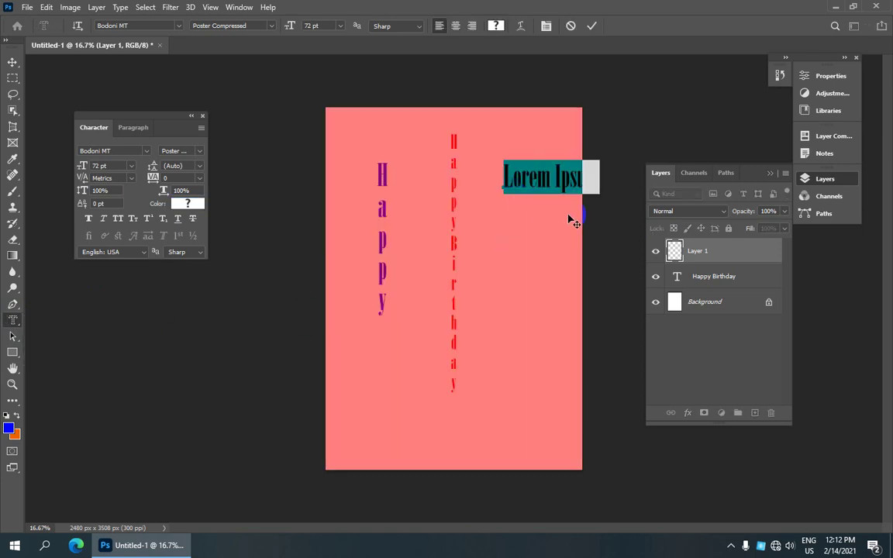
{"action": "key", "text": "BackSpace"}
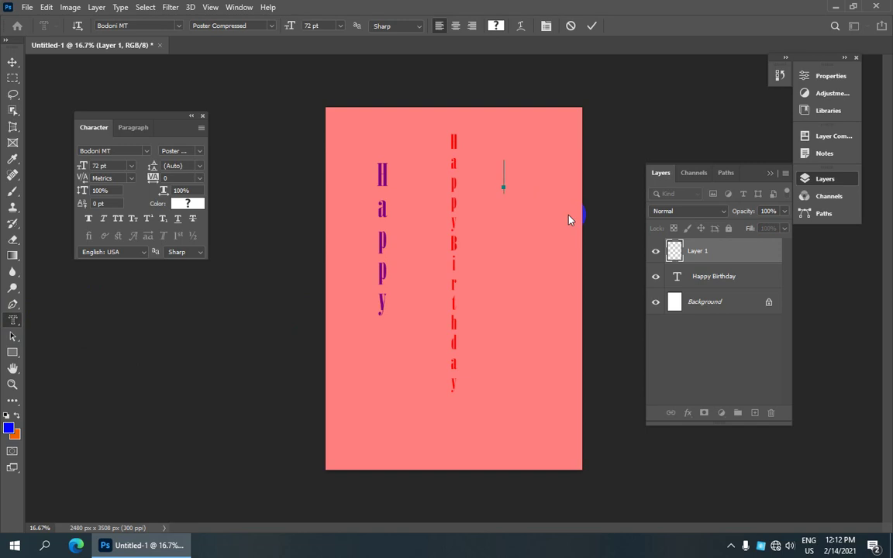
{"action": "type", "text": "MI"}
{"action": "type", "text": "TDC"}
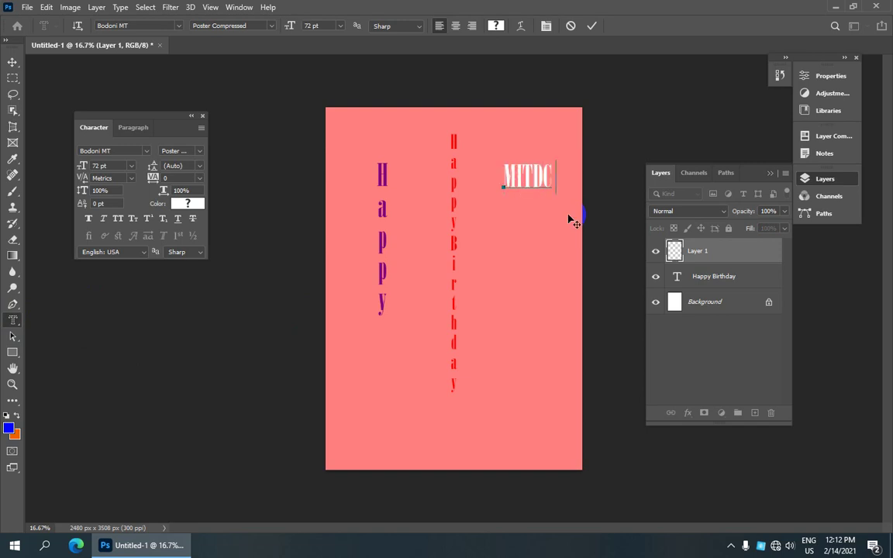
{"action": "left_click", "coordinate": [593, 29]}
{"action": "scroll", "coordinate": [506, 207], "scroll_direction": "up", "scroll_amount": 1}
{"action": "scroll", "coordinate": [538, 174], "scroll_direction": "up", "scroll_amount": 1}
{"action": "scroll", "coordinate": [538, 174], "scroll_direction": "down", "scroll_amount": 1}
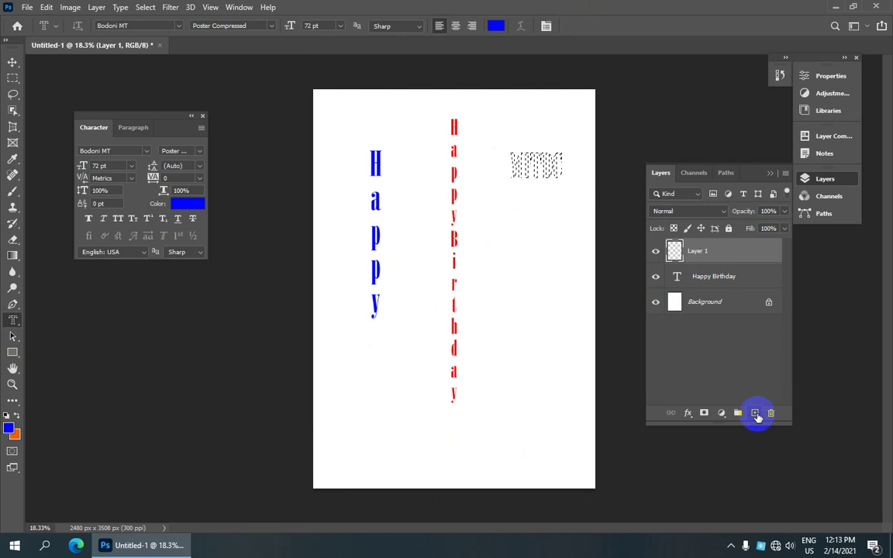
- Add another new layer and set the foreground colour to green
{"action": "left_click", "coordinate": [756, 415]}
{"action": "left_click", "coordinate": [8, 416]}
{"action": "left_click", "coordinate": [9, 426]}
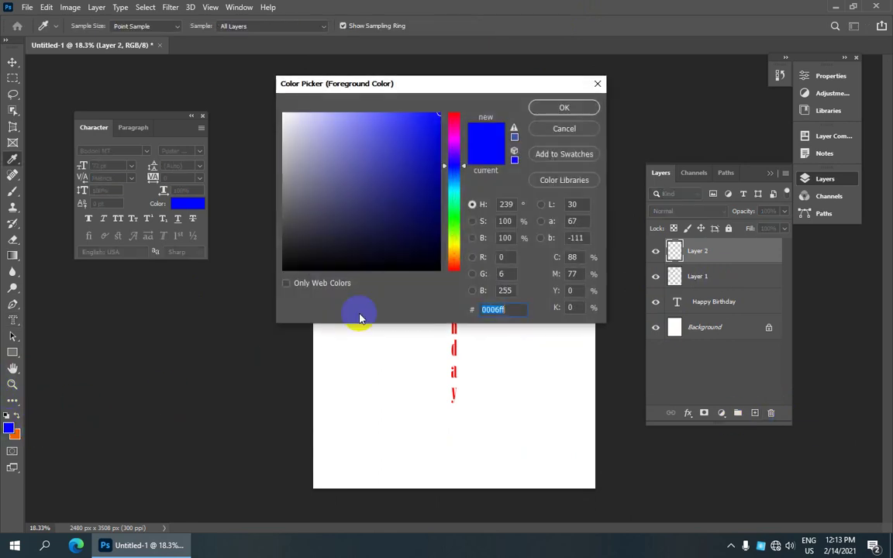
{"action": "left_click", "coordinate": [437, 191]}
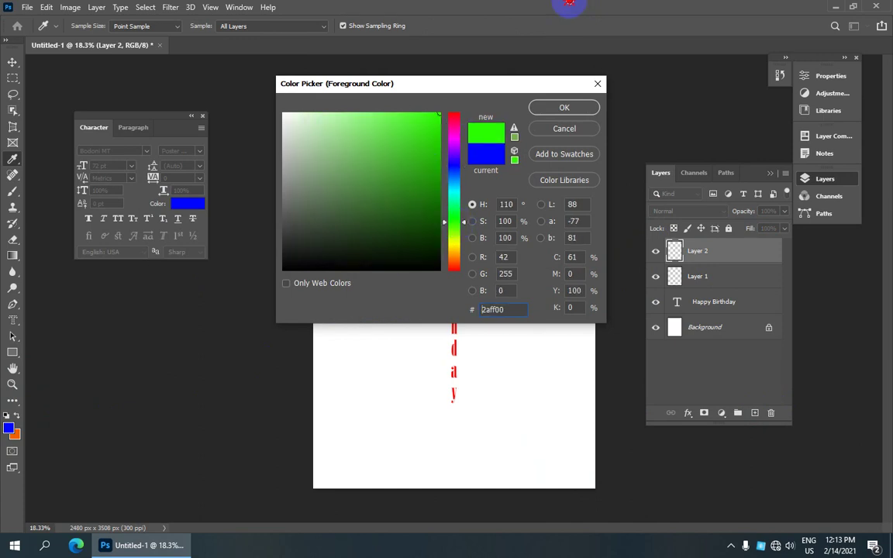
{"action": "left_click", "coordinate": [564, 107]}
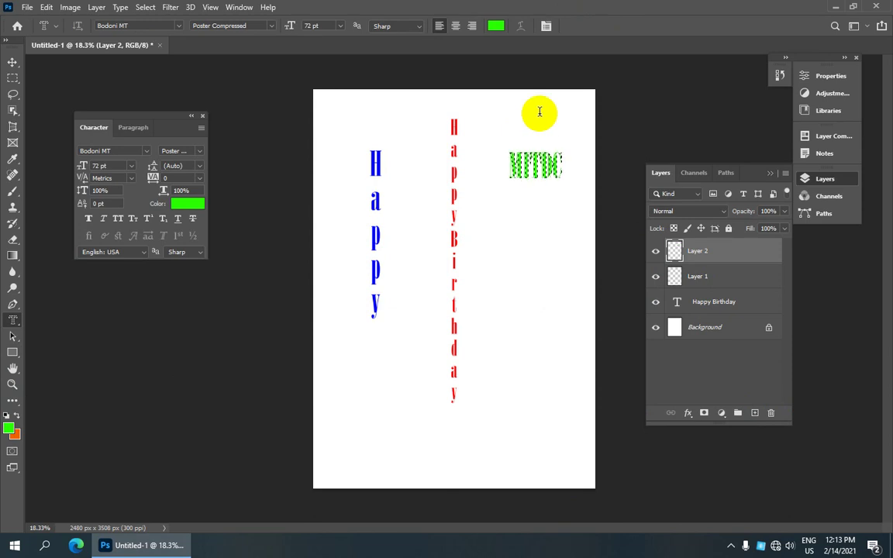
- Reselect the Horizontal Type Mask tool and close the A4 page document
{"action": "scroll", "coordinate": [574, 130], "scroll_direction": "up", "scroll_amount": 2}
{"action": "scroll", "coordinate": [564, 139], "scroll_direction": "up", "scroll_amount": 2}
{"action": "scroll", "coordinate": [568, 139], "scroll_direction": "up", "scroll_amount": 1}
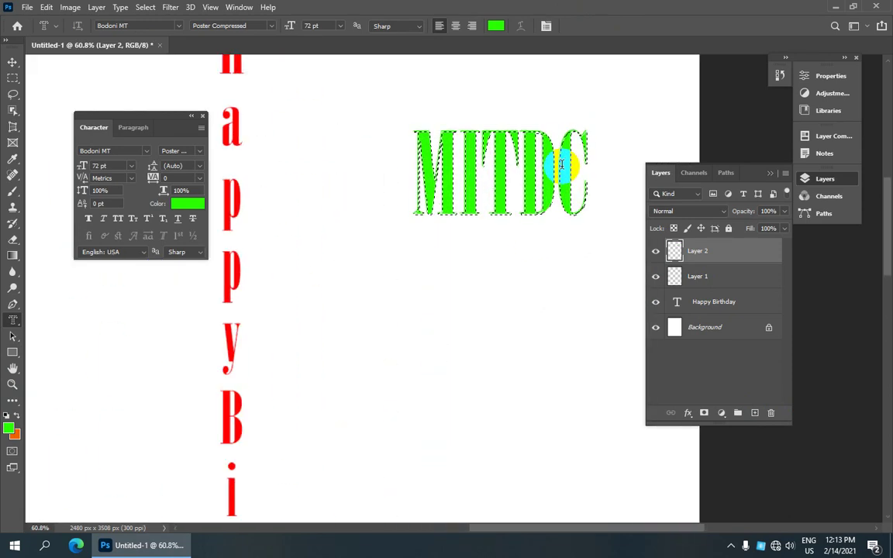
{"action": "scroll", "coordinate": [556, 171], "scroll_direction": "down", "scroll_amount": 2}
{"action": "scroll", "coordinate": [482, 233], "scroll_direction": "down", "scroll_amount": 1}
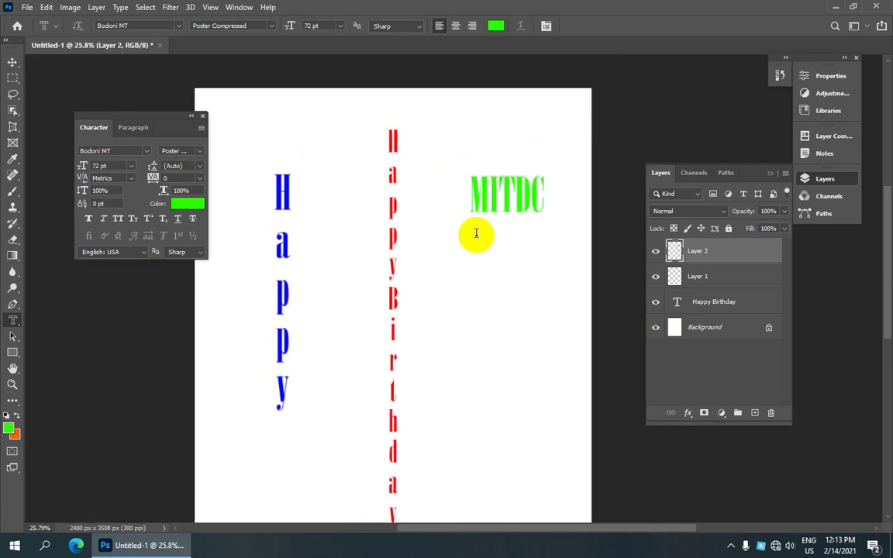
{"action": "scroll", "coordinate": [482, 233], "scroll_direction": "down", "scroll_amount": 2}
{"action": "scroll", "coordinate": [534, 195], "scroll_direction": "up", "scroll_amount": 1}
{"action": "scroll", "coordinate": [544, 171], "scroll_direction": "down", "scroll_amount": 1}
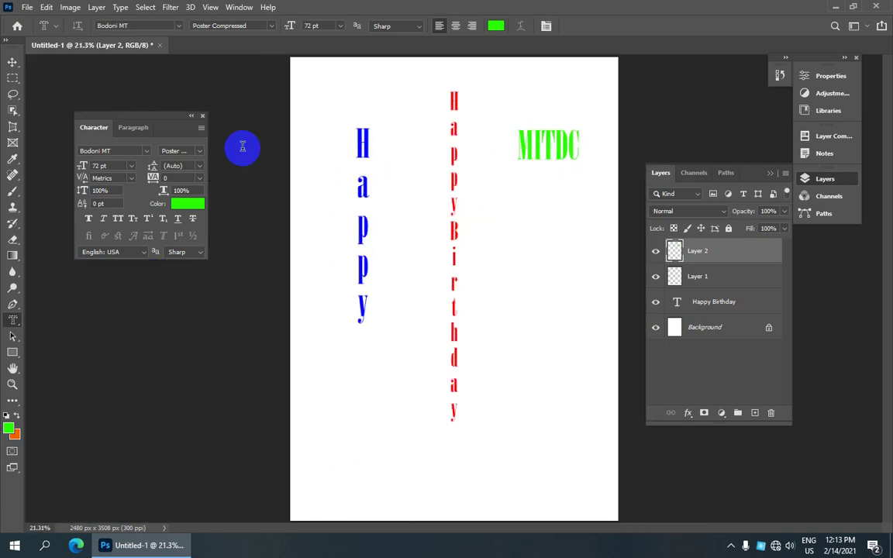
{"action": "left_click", "coordinate": [158, 47]}
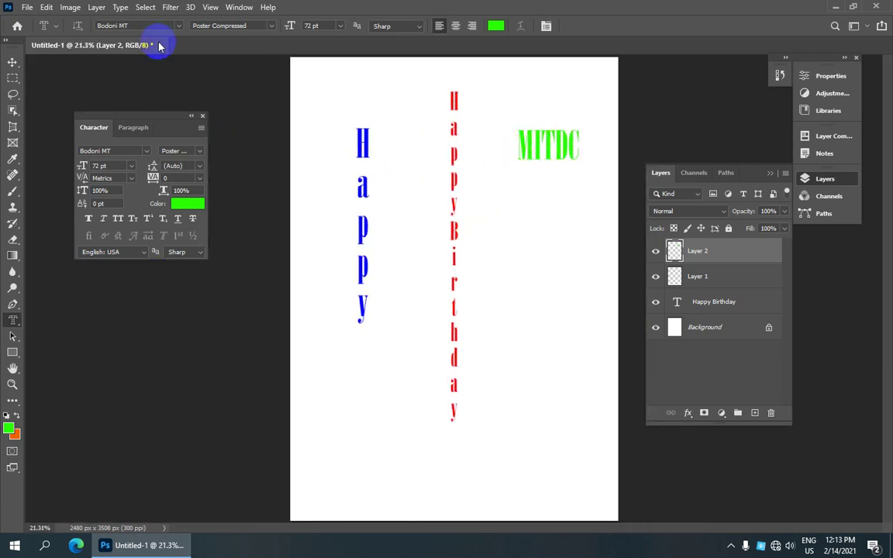
{"action": "right_click", "coordinate": [13, 320]}
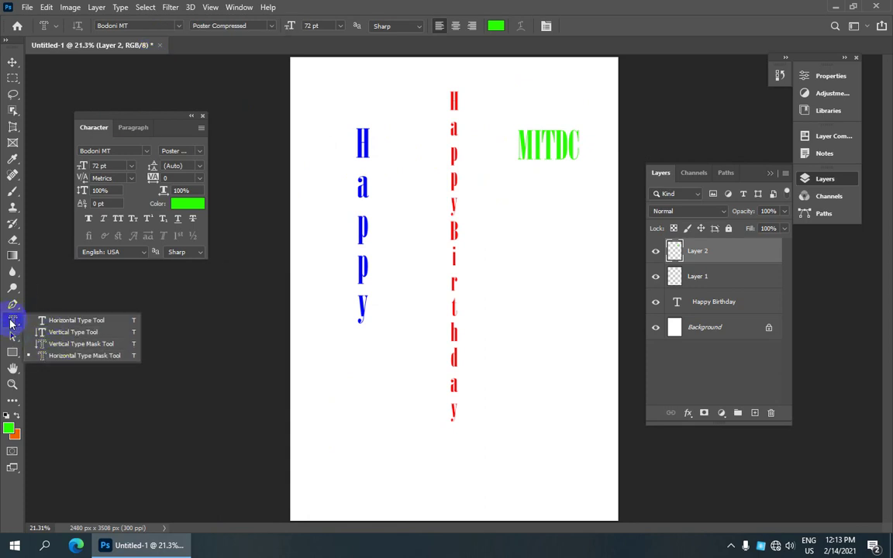
{"action": "left_click", "coordinate": [11, 324]}
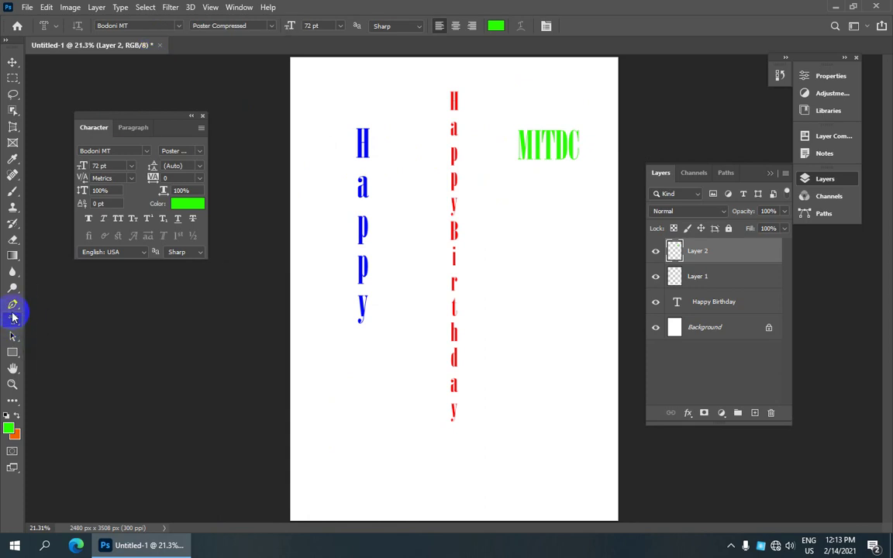
{"action": "left_click", "coordinate": [160, 45]}
- Discard the page's changes and browse to the Photoshop CC 2021 lessons folder on the Desktop
{"action": "left_click", "coordinate": [451, 206]}
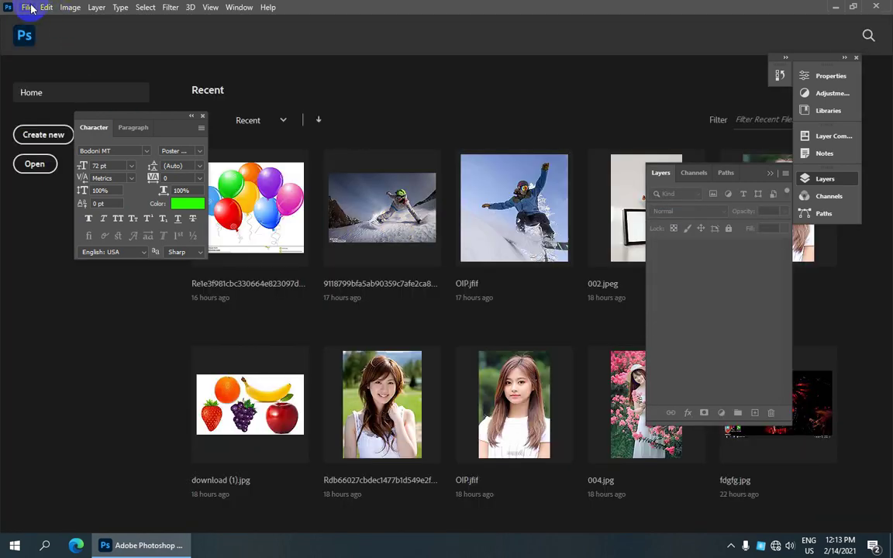
{"action": "left_click", "coordinate": [30, 8]}
{"action": "left_click", "coordinate": [29, 32]}
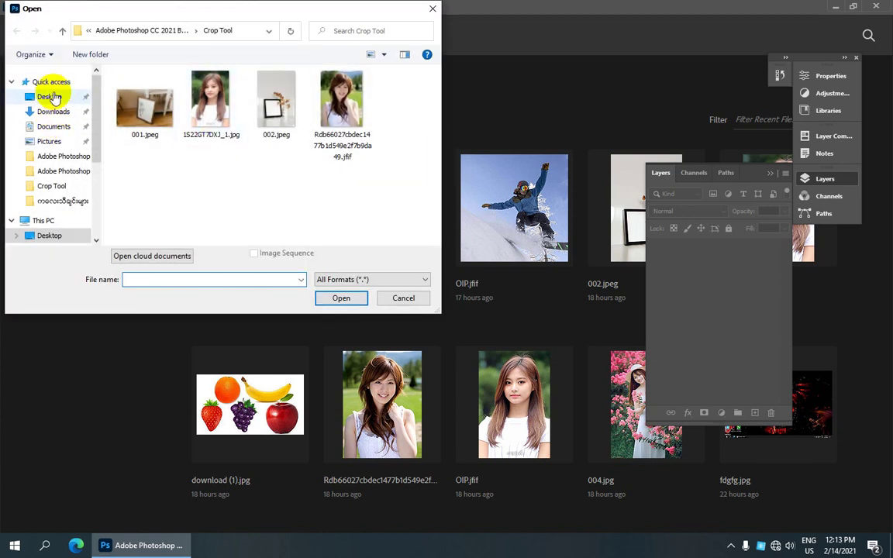
{"action": "left_click", "coordinate": [54, 97]}
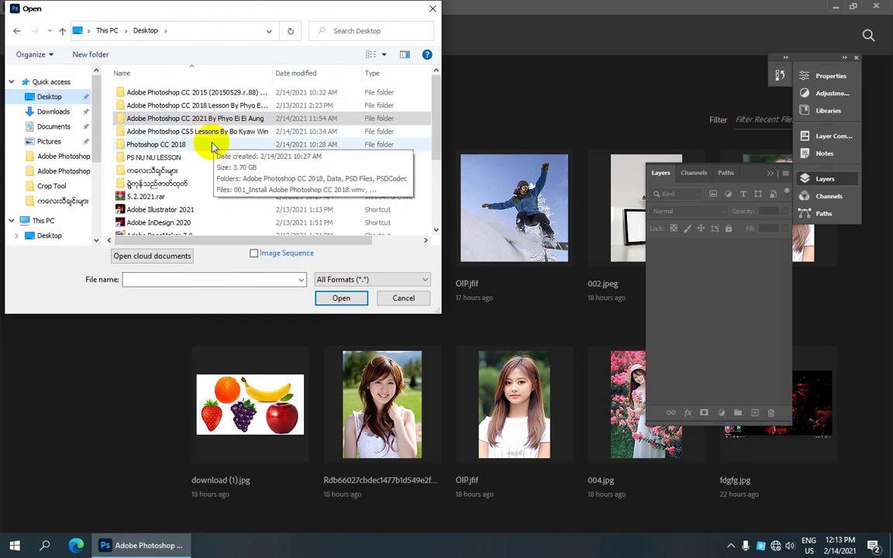
{"action": "double_click", "coordinate": [219, 120]}
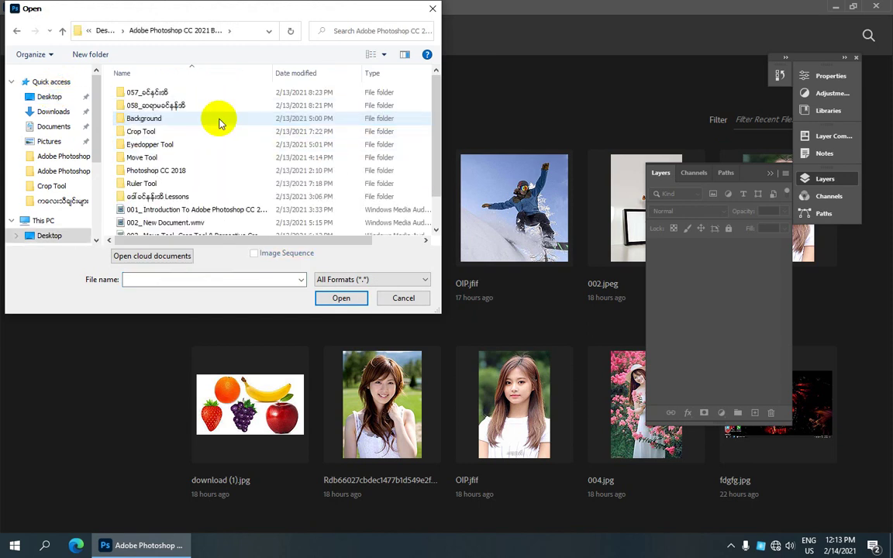
- Show the files as large thumbnails and open Img034.jpg
{"action": "scroll", "coordinate": [219, 122], "scroll_direction": "down", "scroll_amount": 1}
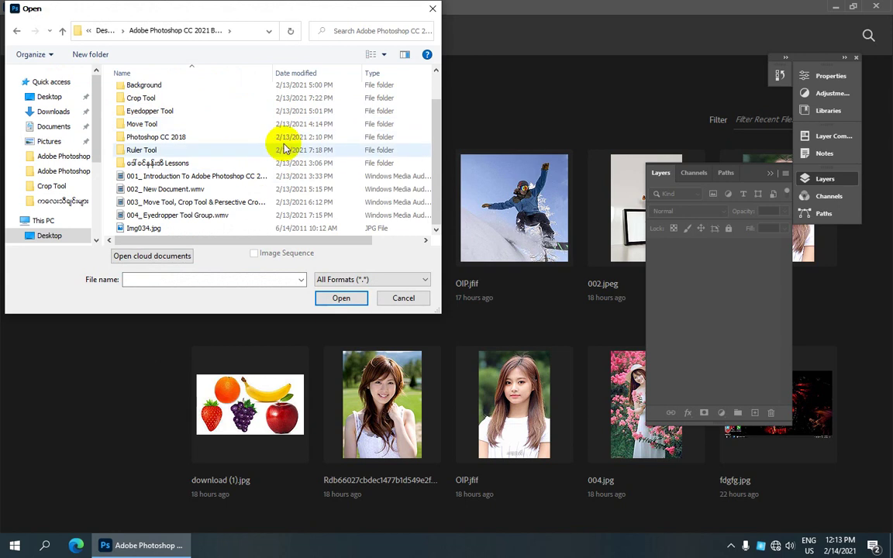
{"action": "left_click", "coordinate": [385, 60]}
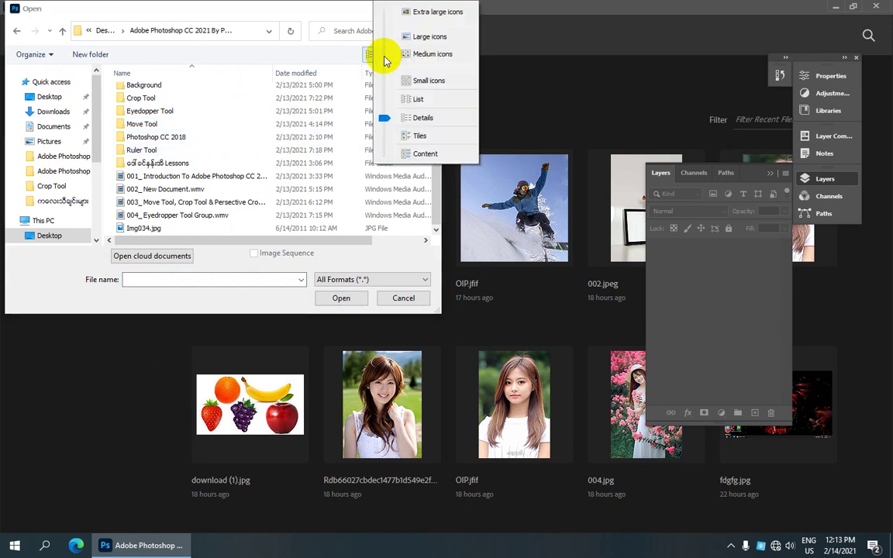
{"action": "left_click", "coordinate": [342, 53]}
{"action": "scroll", "coordinate": [180, 155], "scroll_direction": "up", "scroll_amount": 1}
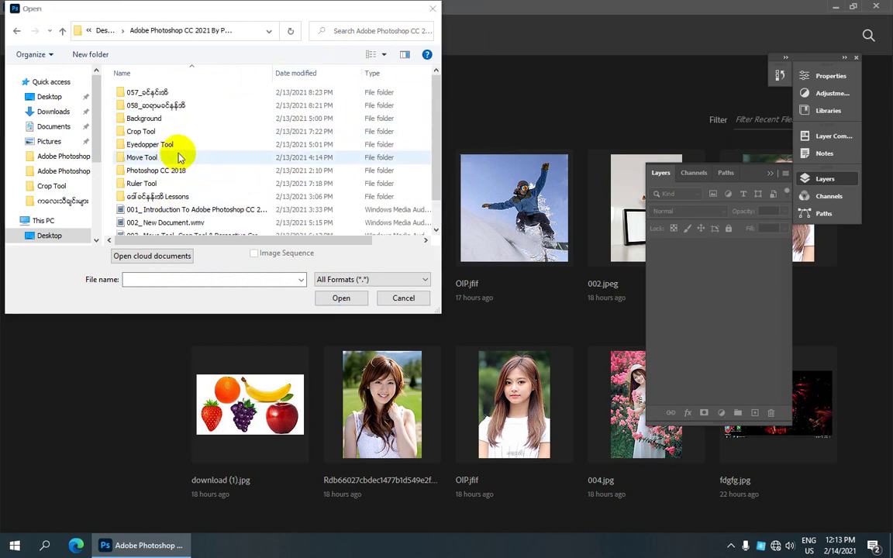
{"action": "scroll", "coordinate": [180, 158], "scroll_direction": "down", "scroll_amount": 1}
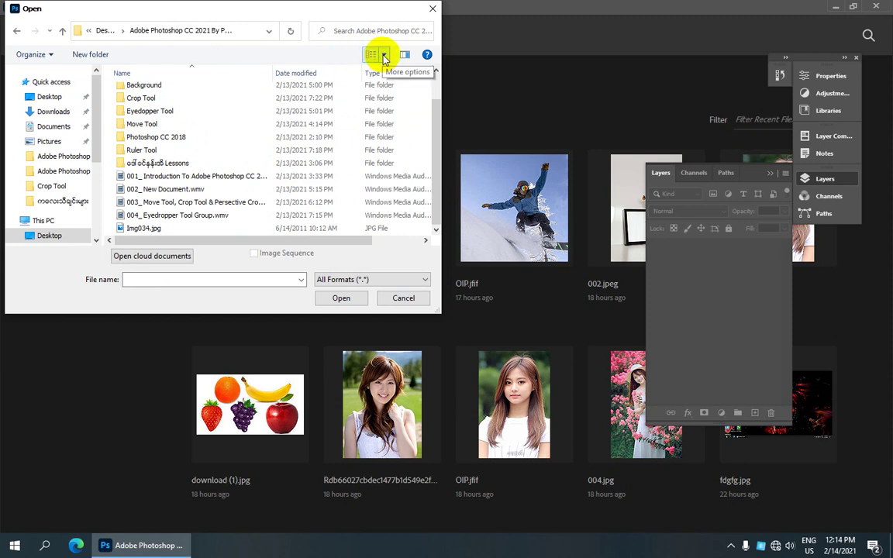
{"action": "left_click", "coordinate": [384, 58]}
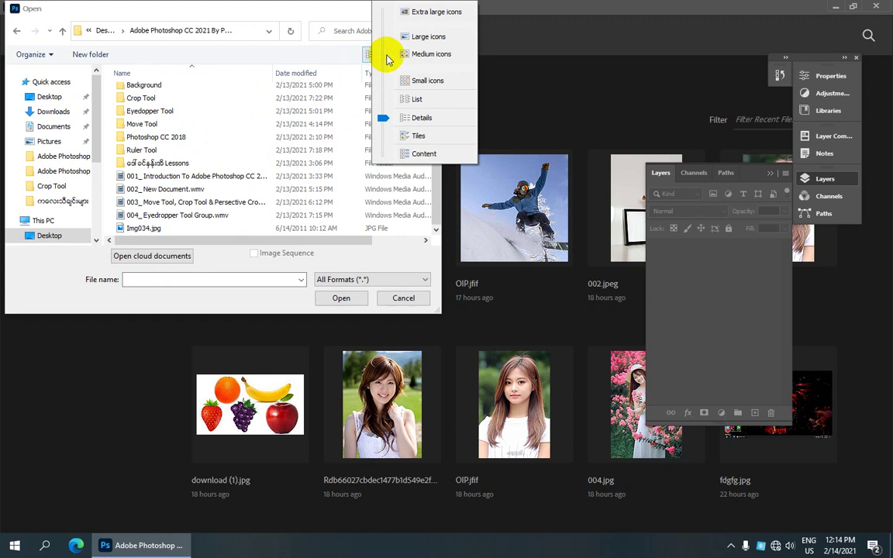
{"action": "left_click", "coordinate": [445, 39]}
{"action": "scroll", "coordinate": [294, 129], "scroll_direction": "down", "scroll_amount": 2}
{"action": "scroll", "coordinate": [296, 136], "scroll_direction": "up", "scroll_amount": 1}
{"action": "scroll", "coordinate": [279, 163], "scroll_direction": "down", "scroll_amount": 1}
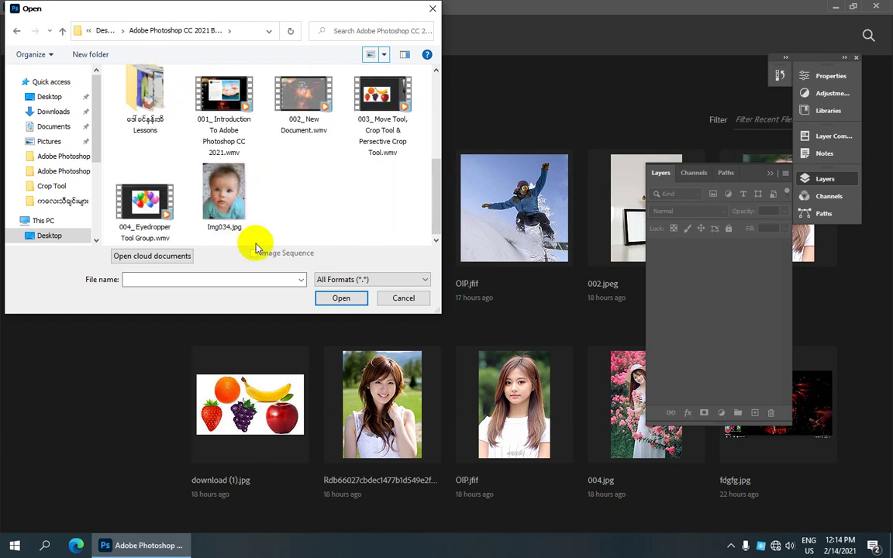
{"action": "scroll", "coordinate": [259, 148], "scroll_direction": "up", "scroll_amount": 1}
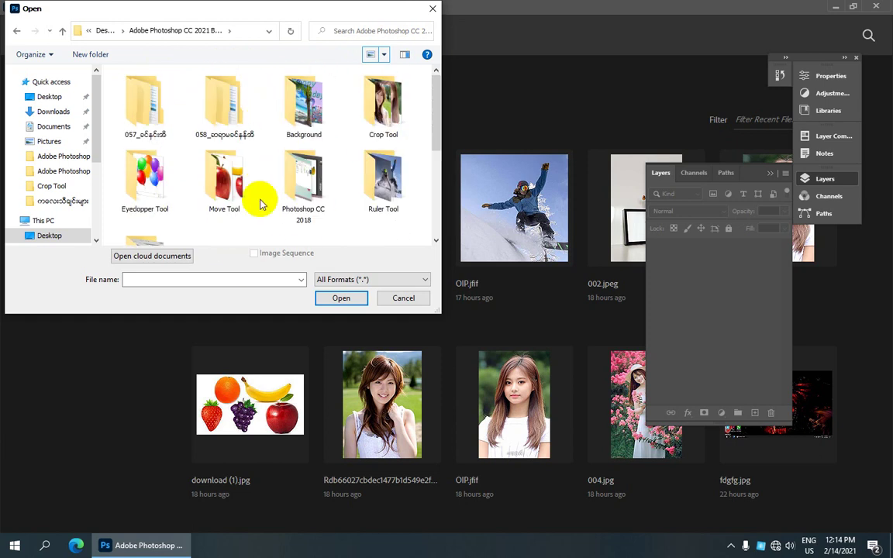
{"action": "scroll", "coordinate": [248, 194], "scroll_direction": "down", "scroll_amount": 1}
{"action": "left_click", "coordinate": [242, 199]}
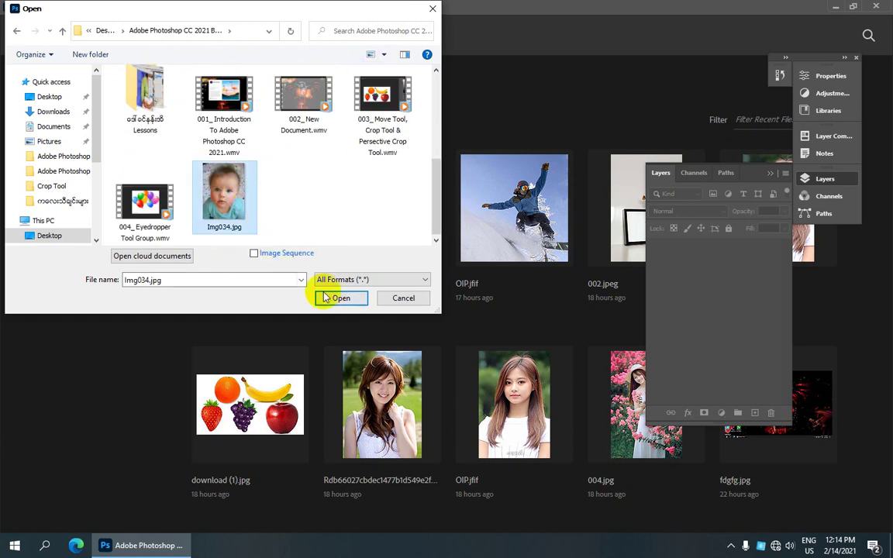
{"action": "left_click", "coordinate": [342, 299]}
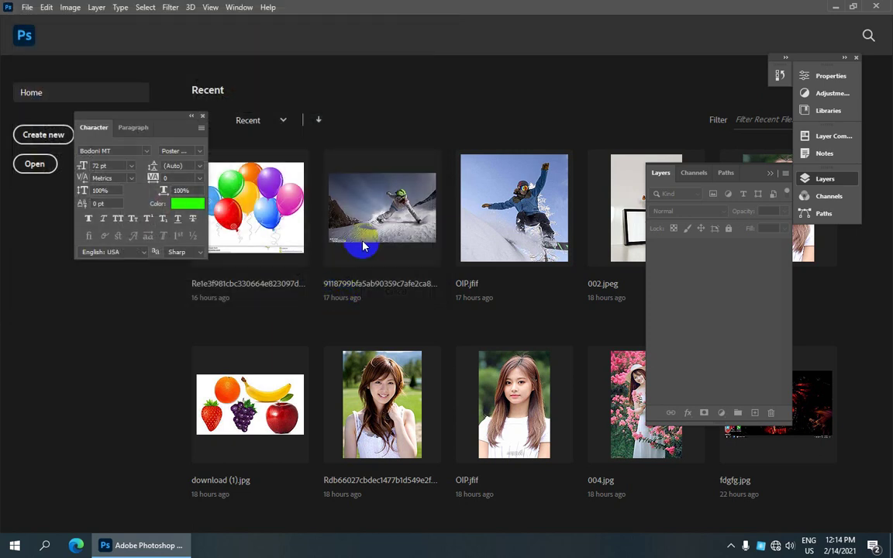
- Start a Horizontal Type Mask on the baby's face and type the Baby text
{"action": "scroll", "coordinate": [369, 247], "scroll_direction": "down", "scroll_amount": 1}
{"action": "scroll", "coordinate": [408, 273], "scroll_direction": "up", "scroll_amount": 1}
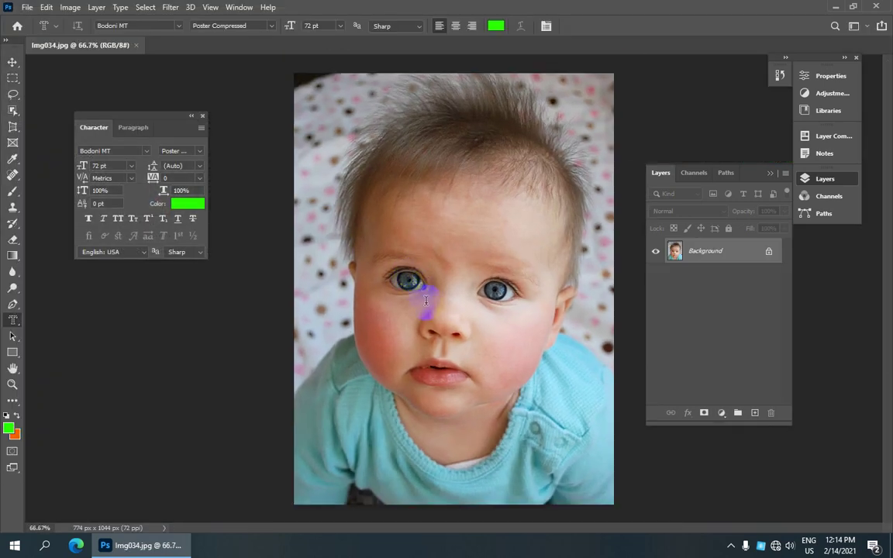
{"action": "scroll", "coordinate": [416, 317], "scroll_direction": "up", "scroll_amount": 1}
{"action": "scroll", "coordinate": [420, 329], "scroll_direction": "down", "scroll_amount": 1}
{"action": "scroll", "coordinate": [432, 317], "scroll_direction": "up", "scroll_amount": 1}
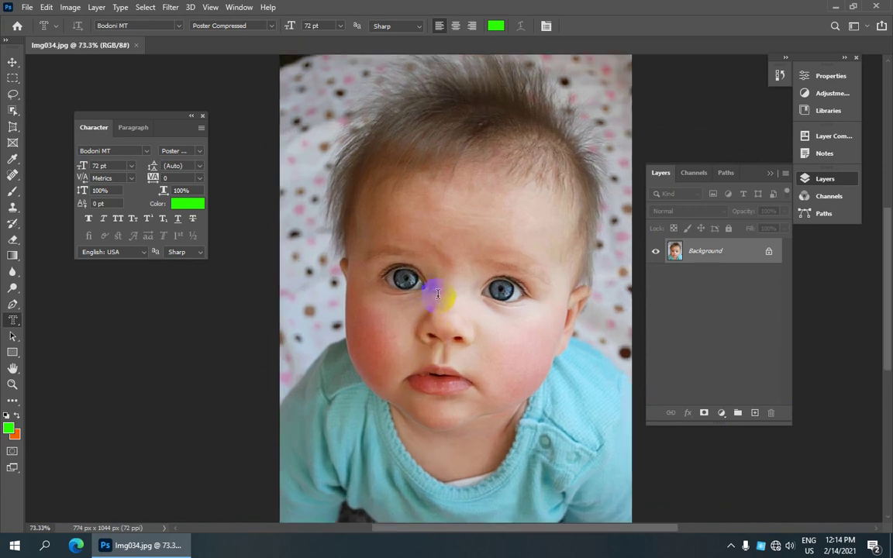
{"action": "left_click_drag", "start_coordinate": [11, 320], "coordinate": [81, 358]}
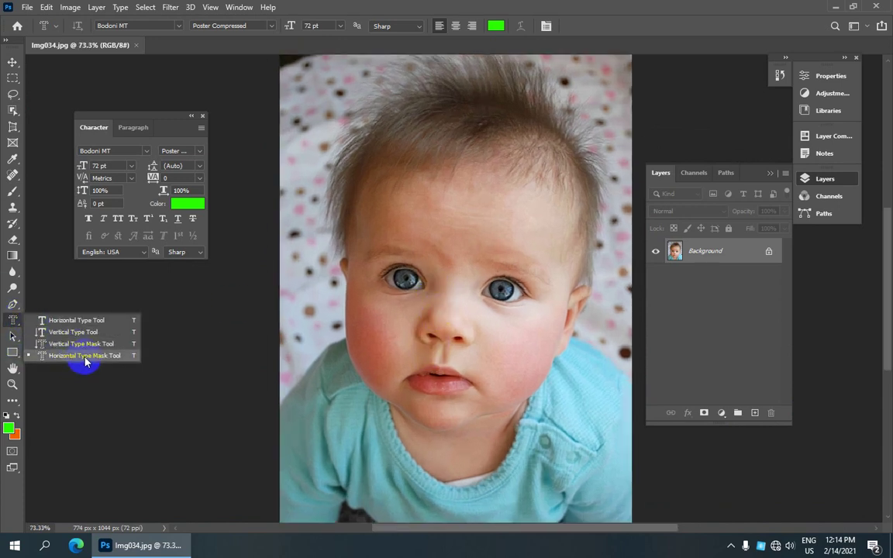
{"action": "left_click_drag", "start_coordinate": [103, 360], "coordinate": [103, 360]}
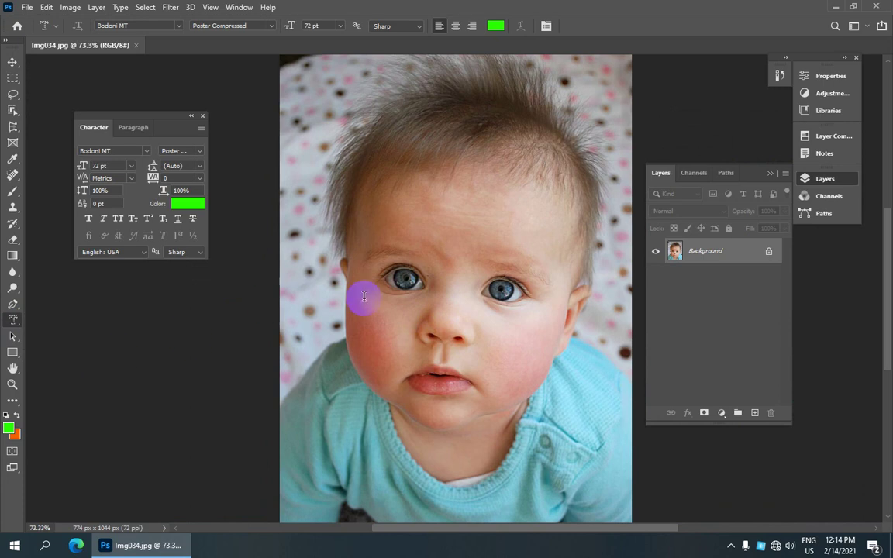
{"action": "left_click", "coordinate": [437, 310]}
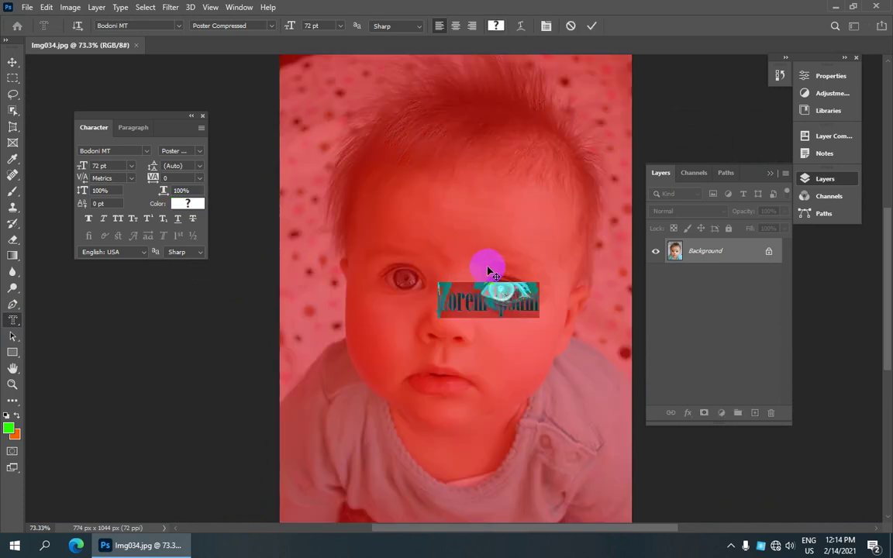
{"action": "key", "text": "BackSpace"}
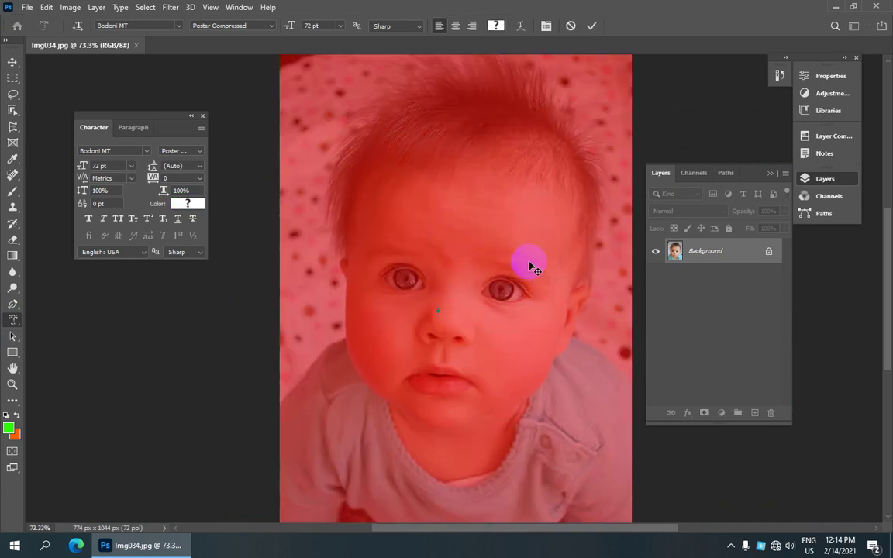
{"action": "type", "text": "Baby"}
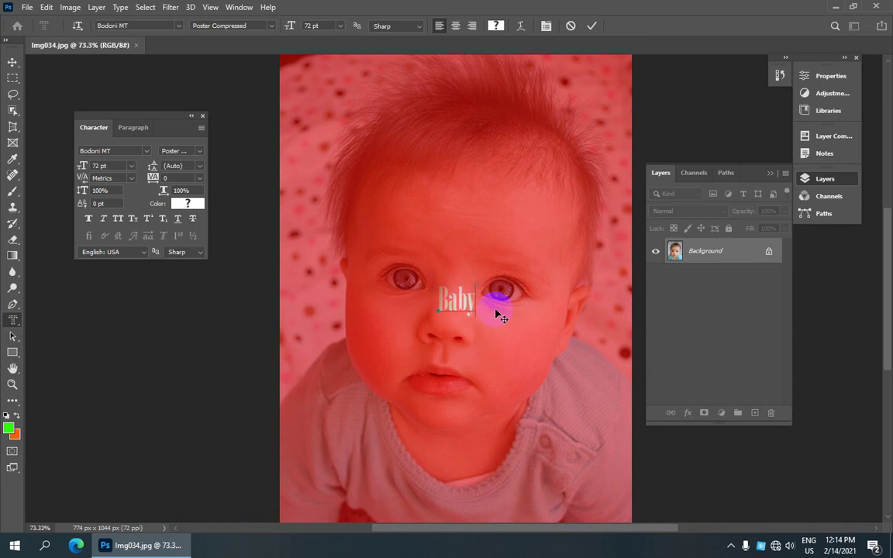
- Set the Baby mask text to Bodoni MT at 130 pt
{"action": "left_click", "coordinate": [461, 294]}
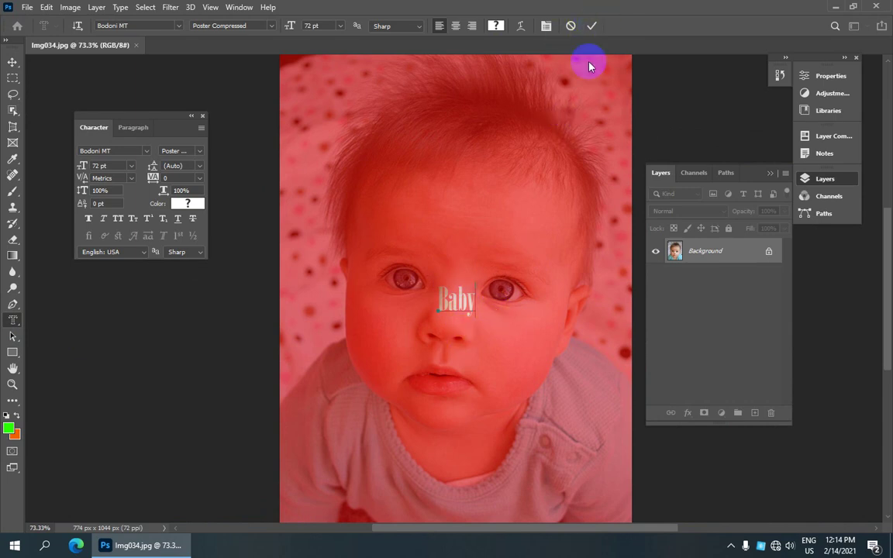
{"action": "double_click", "coordinate": [463, 300]}
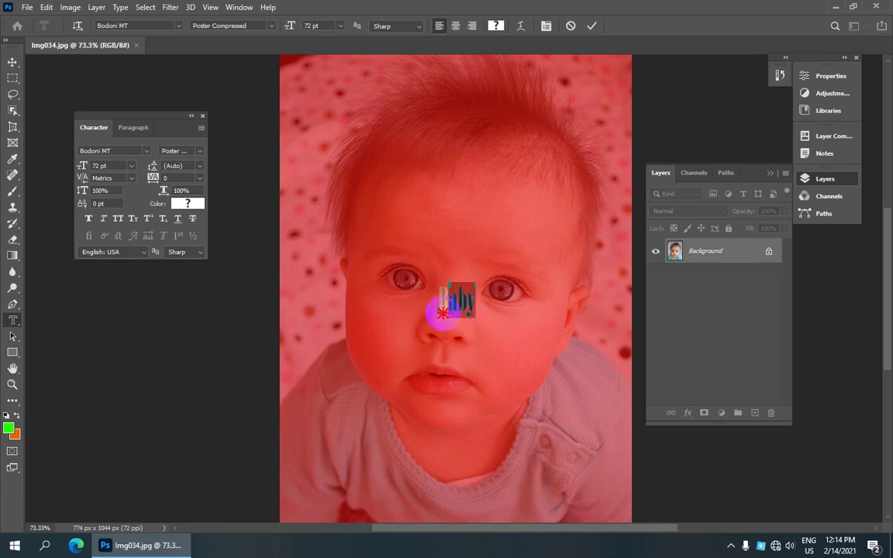
{"action": "left_click_drag", "start_coordinate": [463, 311], "coordinate": [428, 312]}
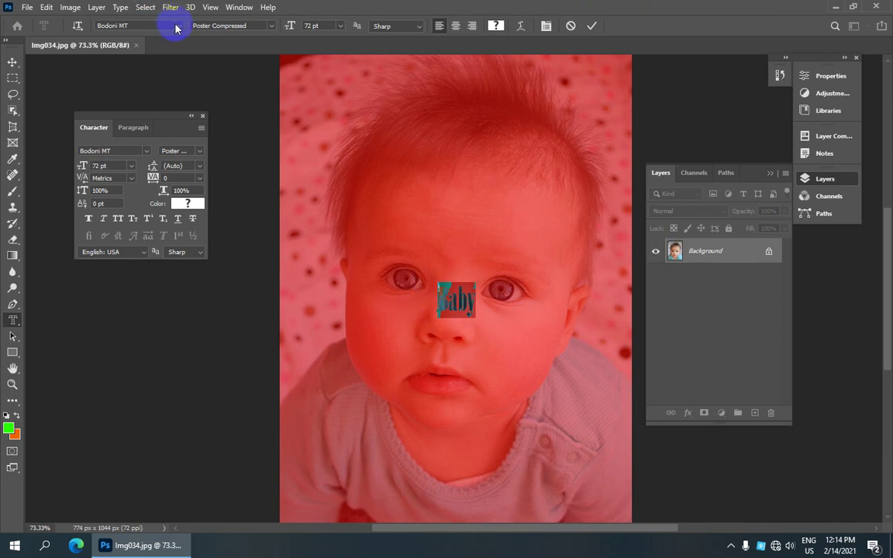
{"action": "left_click", "coordinate": [162, 25]}
{"action": "scroll", "coordinate": [190, 123], "scroll_direction": "down", "scroll_amount": 3}
{"action": "scroll", "coordinate": [190, 123], "scroll_direction": "down", "scroll_amount": 1}
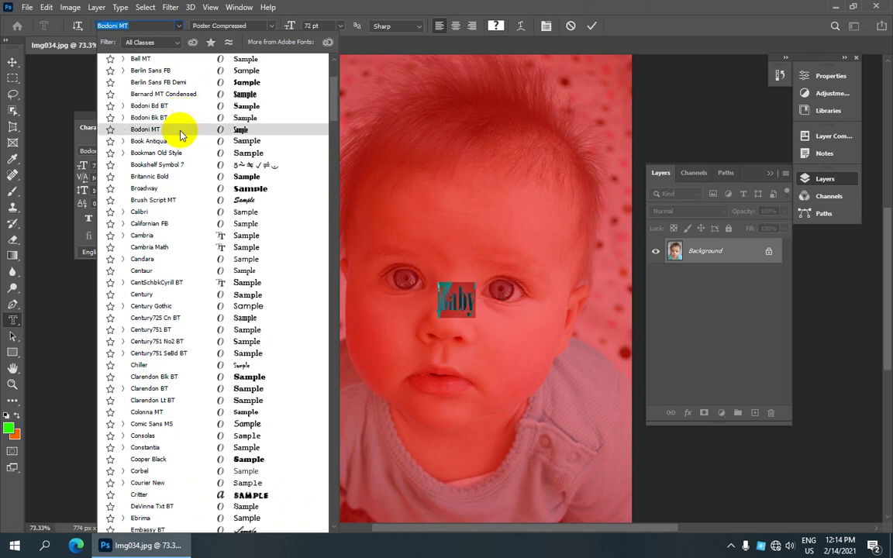
{"action": "left_click", "coordinate": [179, 131]}
{"action": "scroll", "coordinate": [484, 249], "scroll_direction": "up", "scroll_amount": 1}
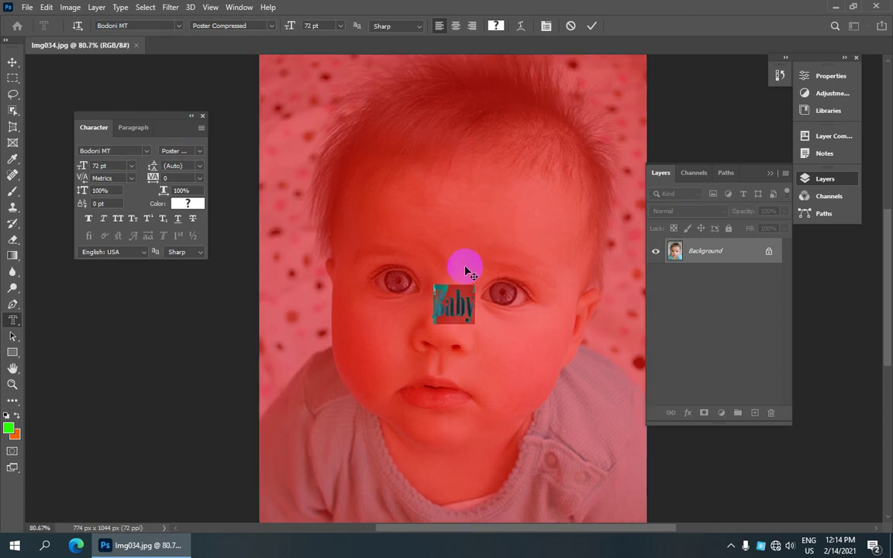
{"action": "scroll", "coordinate": [419, 273], "scroll_direction": "up", "scroll_amount": 1}
{"action": "scroll", "coordinate": [415, 272], "scroll_direction": "down", "scroll_amount": 2}
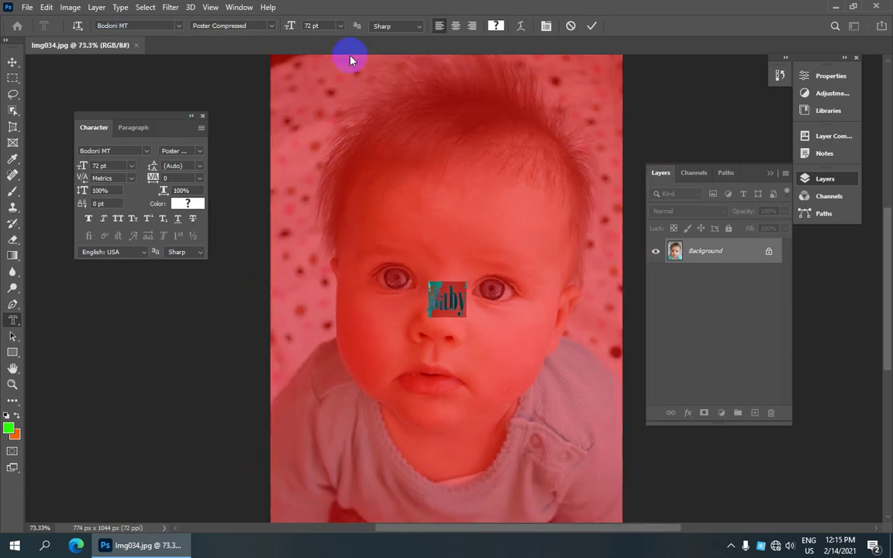
{"action": "left_click", "coordinate": [323, 26]}
{"action": "type", "text": "130"}
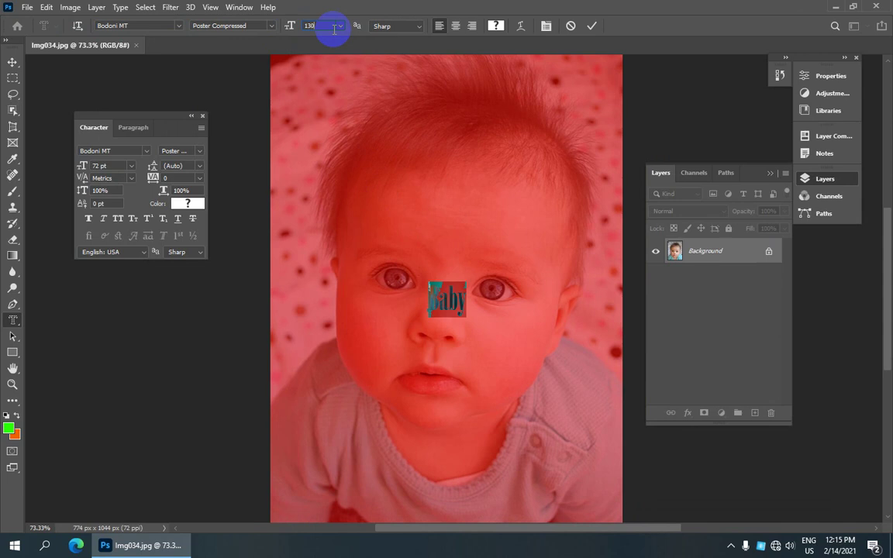
{"action": "key", "text": "Return"}
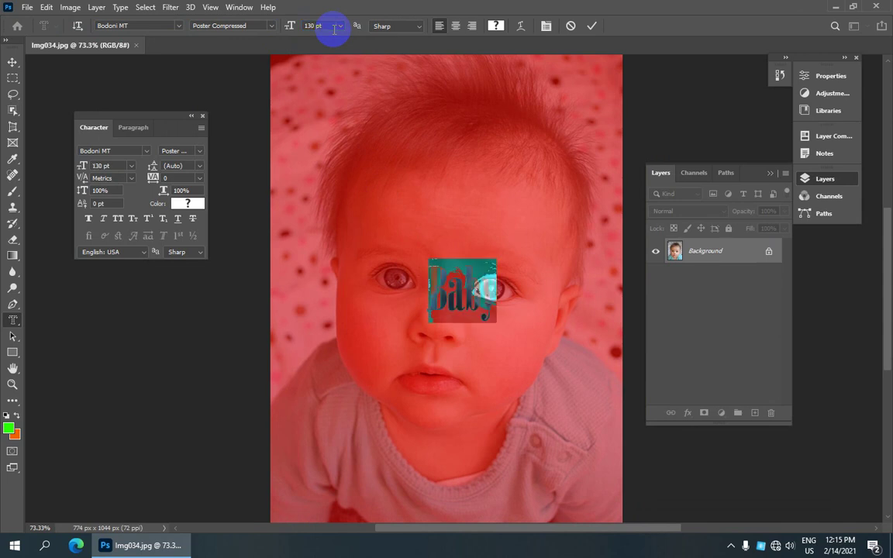
{"action": "key", "text": "ctrl+minus"}
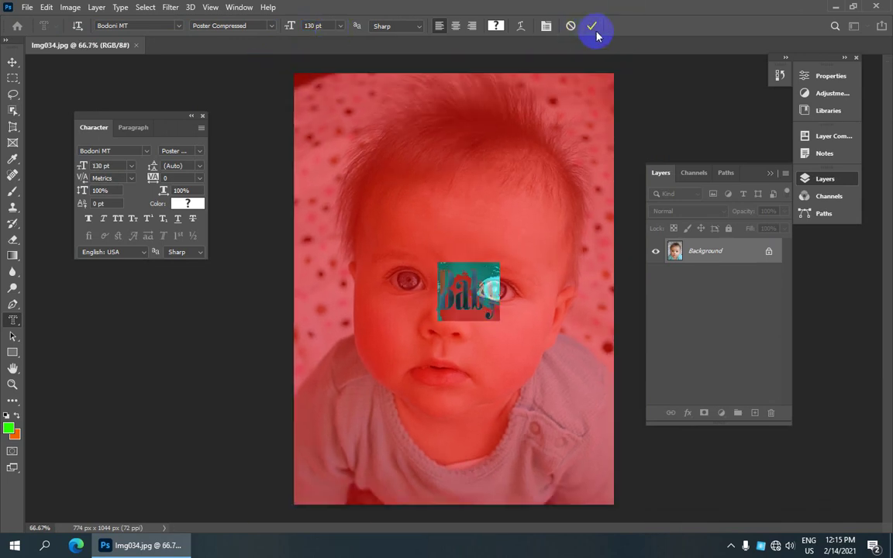
- Commit the Baby mask and drag the selection onto the cheek below the eye
{"action": "left_click", "coordinate": [595, 27]}
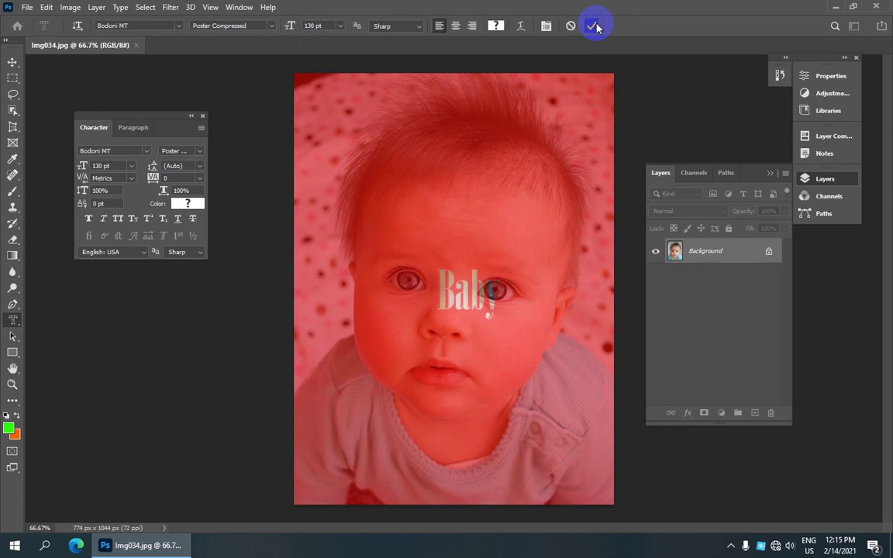
{"action": "scroll", "coordinate": [512, 311], "scroll_direction": "down", "scroll_amount": 1}
{"action": "scroll", "coordinate": [478, 309], "scroll_direction": "up", "scroll_amount": 1}
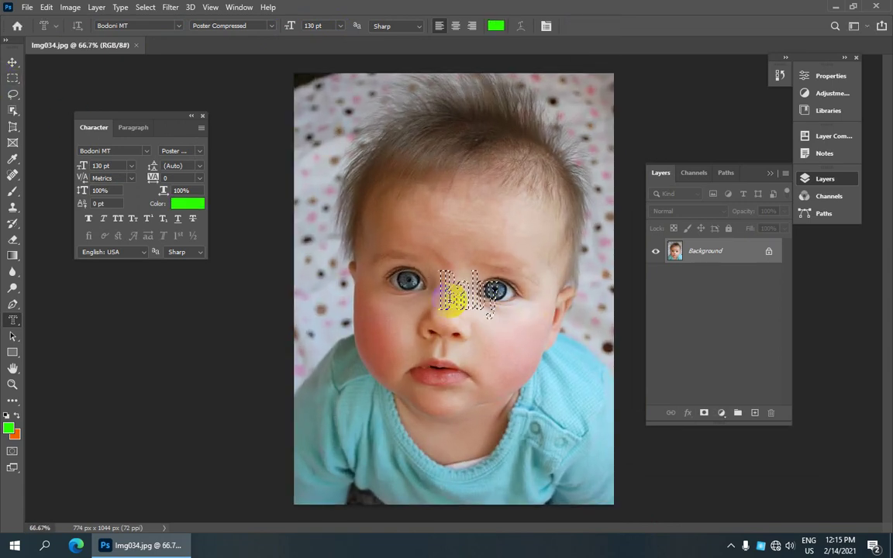
{"action": "left_click", "coordinate": [20, 83]}
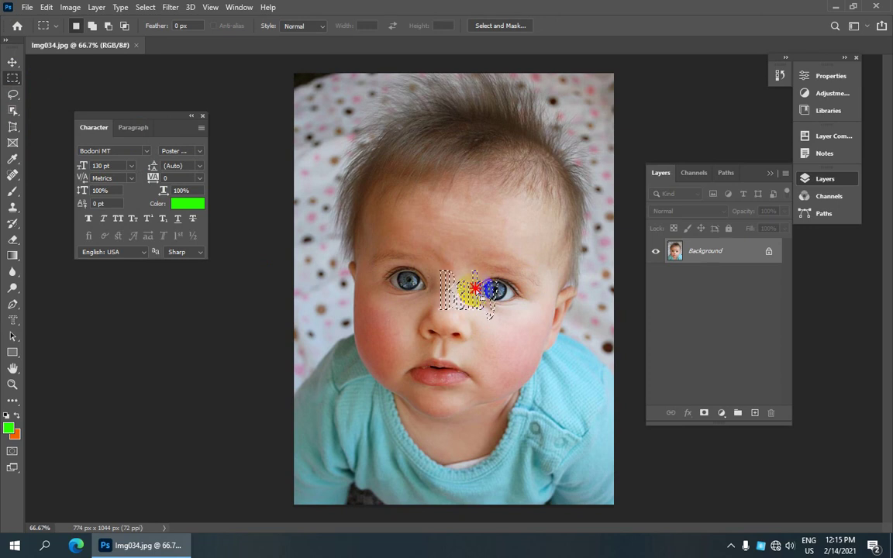
{"action": "mouse_move", "coordinate": [474, 290]}
{"action": "left_mouse_down"}
{"action": "mouse_move", "coordinate": [511, 330]}
{"action": "mouse_move", "coordinate": [504, 310]}
{"action": "mouse_move", "coordinate": [512, 312]}
{"action": "left_mouse_up"}
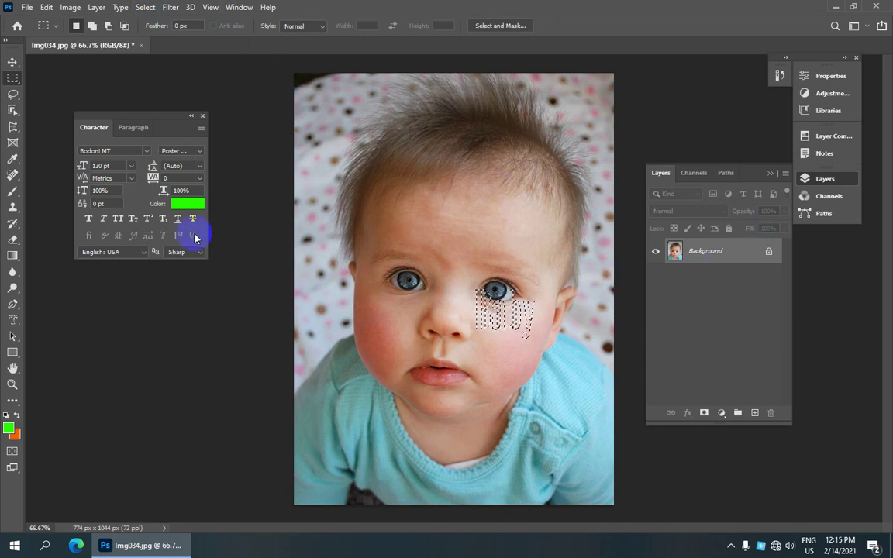
- Copy the Baby-shaped selection into a new layer with Layer via Copy
{"action": "left_click", "coordinate": [97, 7]}
{"action": "mouse_move", "coordinate": [128, 21]}
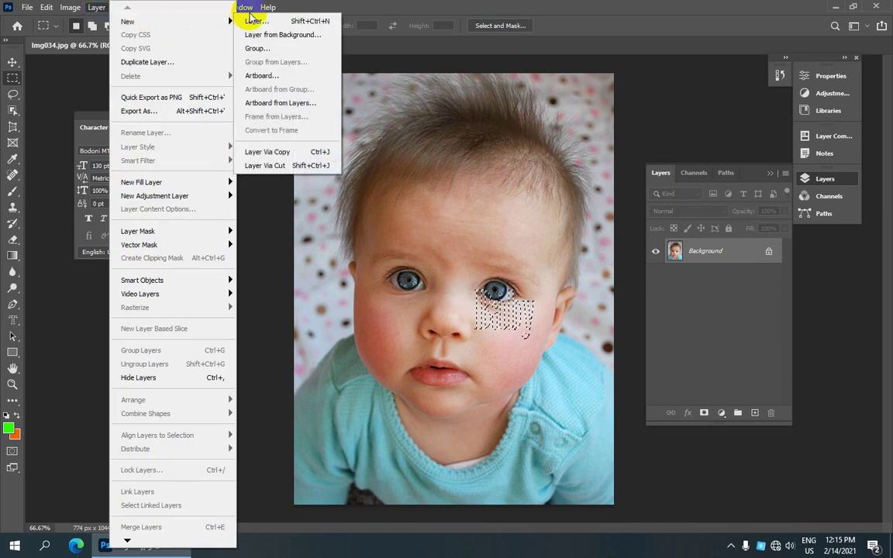
{"action": "left_click", "coordinate": [179, 7]}
{"action": "left_click", "coordinate": [97, 8]}
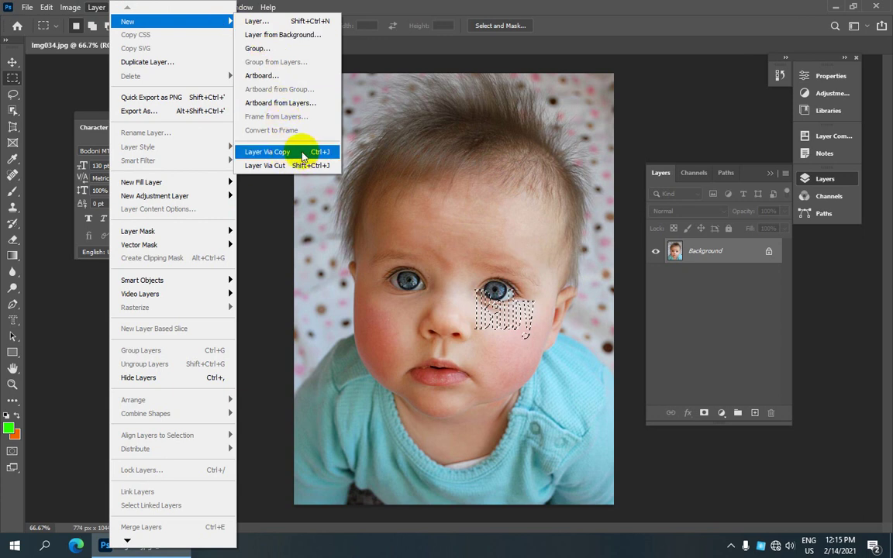
{"action": "left_click", "coordinate": [303, 156]}
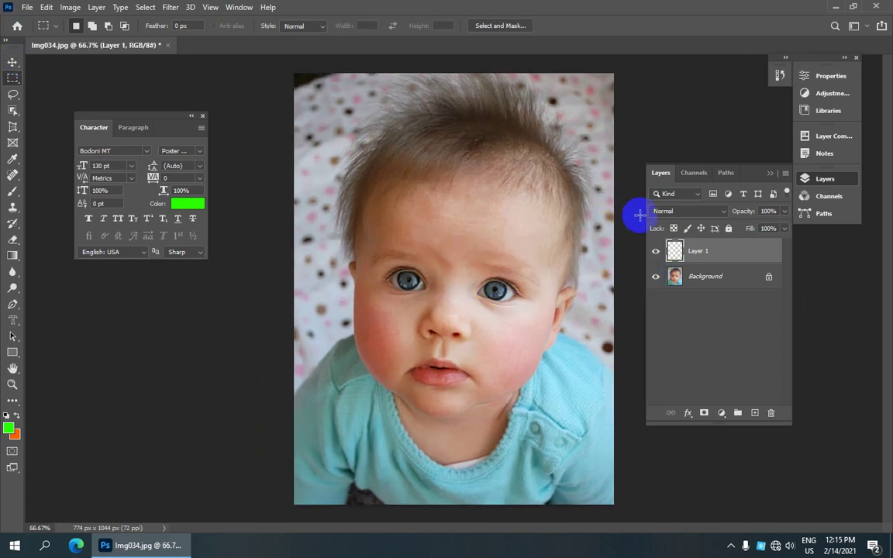
- Toggle the Background layer's visibility to check the copied Baby layer, leaving it visible
{"action": "left_click", "coordinate": [656, 277]}
{"action": "left_click", "coordinate": [655, 277]}
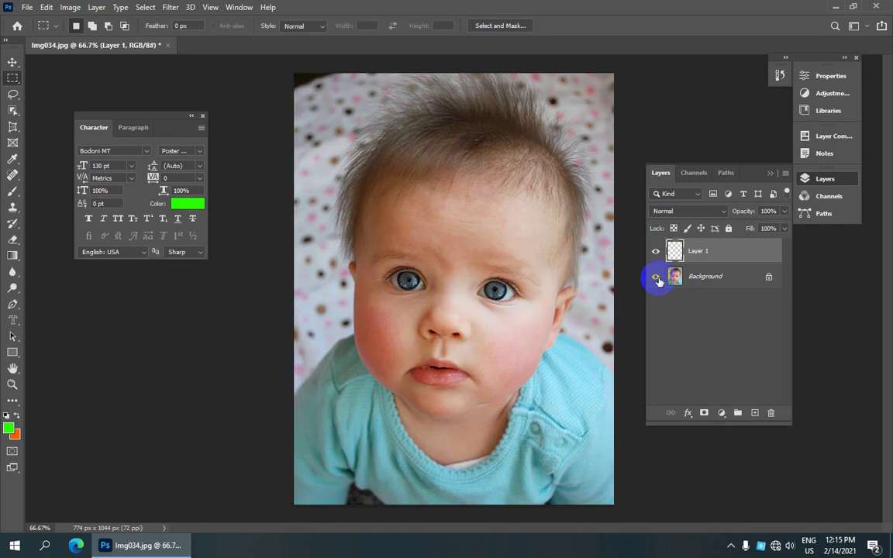
{"action": "left_click", "coordinate": [655, 277]}
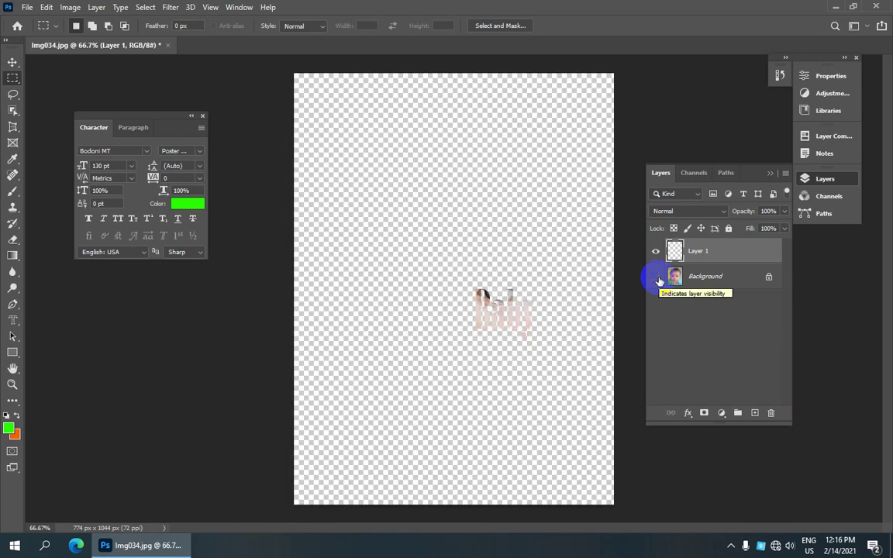
{"action": "left_click", "coordinate": [657, 279]}
{"action": "left_click", "coordinate": [658, 280]}
{"action": "left_click", "coordinate": [659, 279]}
{"action": "left_click", "coordinate": [660, 280]}
{"action": "left_click", "coordinate": [660, 280]}
{"action": "left_click", "coordinate": [661, 280]}
{"action": "left_click", "coordinate": [660, 280]}
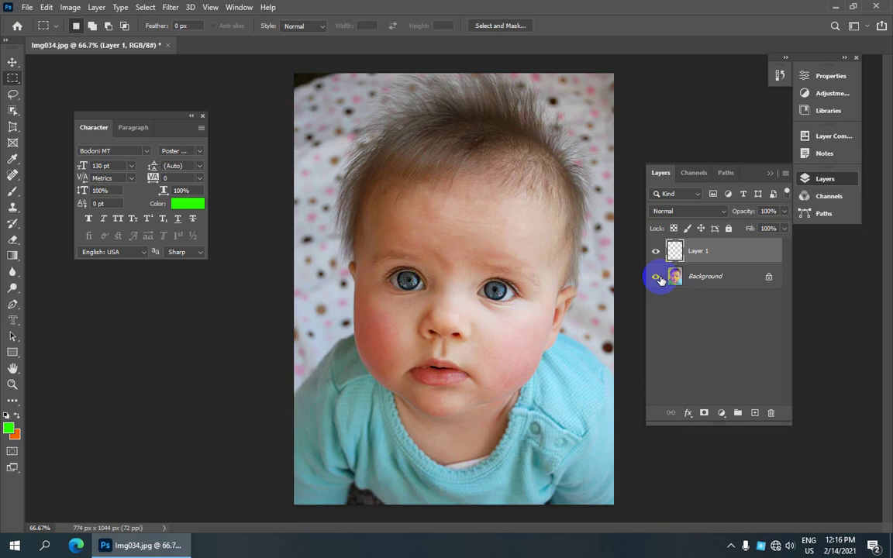
{"action": "left_click", "coordinate": [11, 64]}
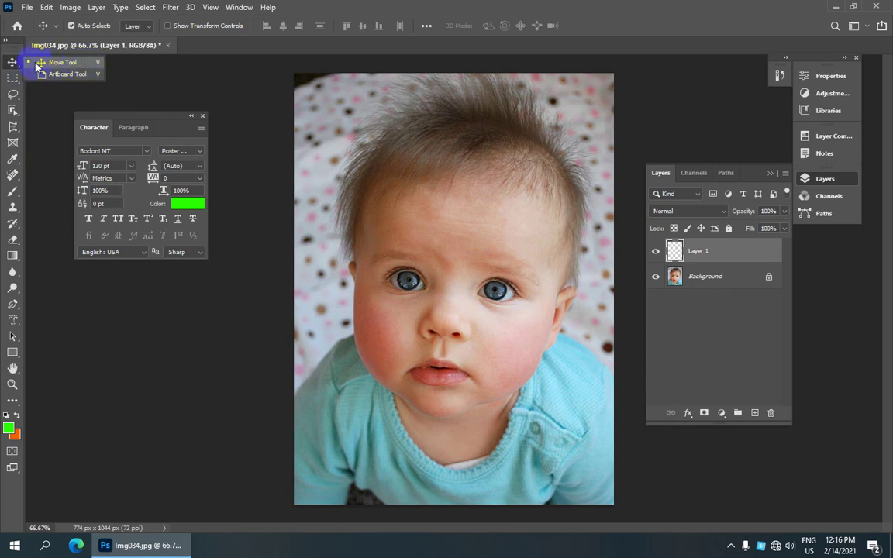
- Drag Layer 1's Baby pixels around the face, up to the forehead and back between the eyes
{"action": "left_click", "coordinate": [86, 65]}
{"action": "left_click_drag", "start_coordinate": [466, 325], "coordinate": [401, 283]}
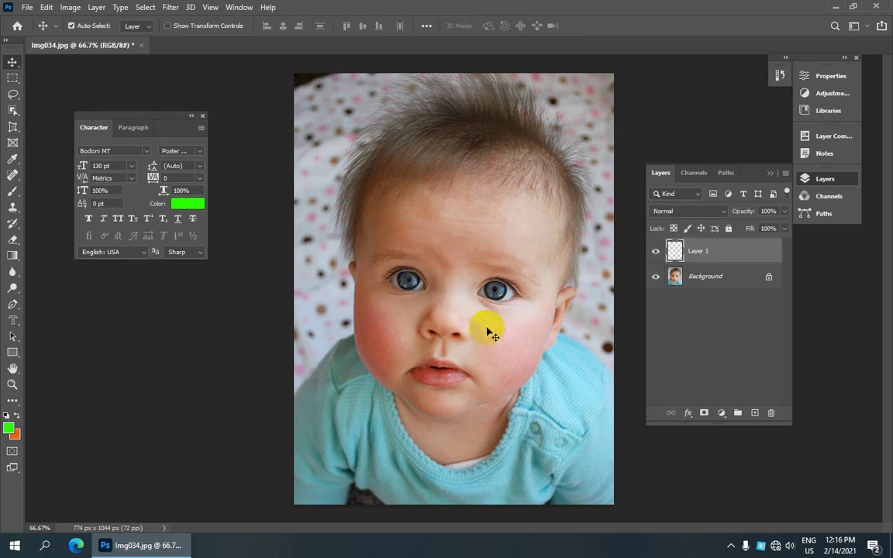
{"action": "left_click", "coordinate": [488, 331]}
{"action": "left_click_drag", "start_coordinate": [413, 249], "coordinate": [364, 267]}
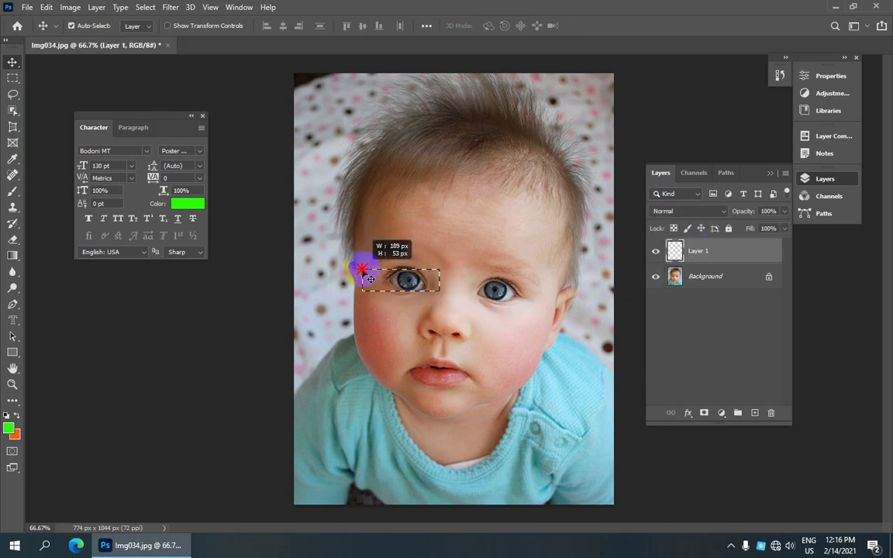
{"action": "left_click", "coordinate": [469, 308], "text": "ctrl"}
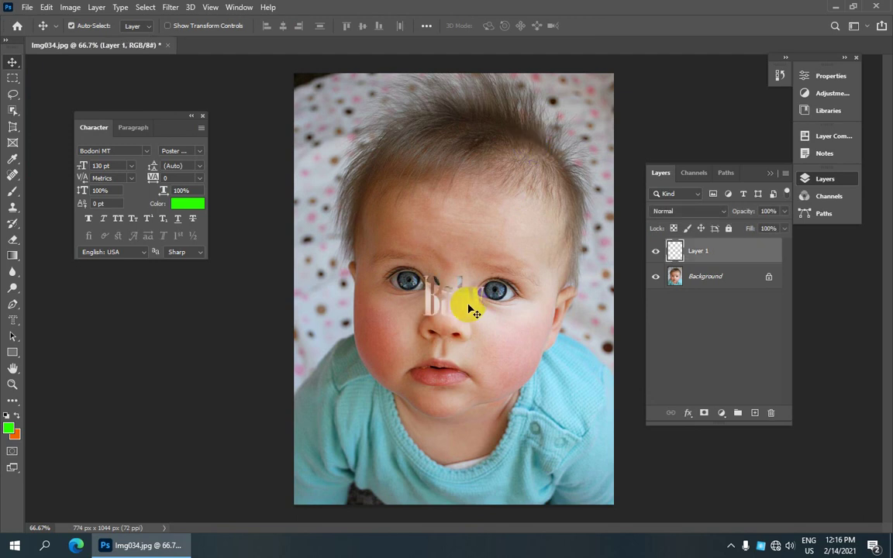
{"action": "mouse_move", "coordinate": [474, 307]}
{"action": "left_mouse_down"}
{"action": "mouse_move", "coordinate": [475, 223]}
{"action": "mouse_move", "coordinate": [437, 262]}
{"action": "left_mouse_up"}
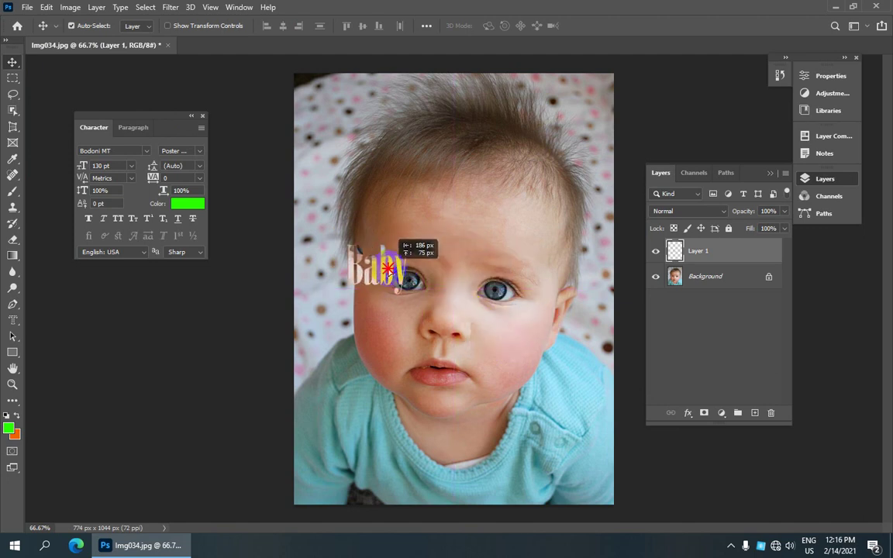
{"action": "left_click_drag", "start_coordinate": [437, 262], "coordinate": [460, 262]}
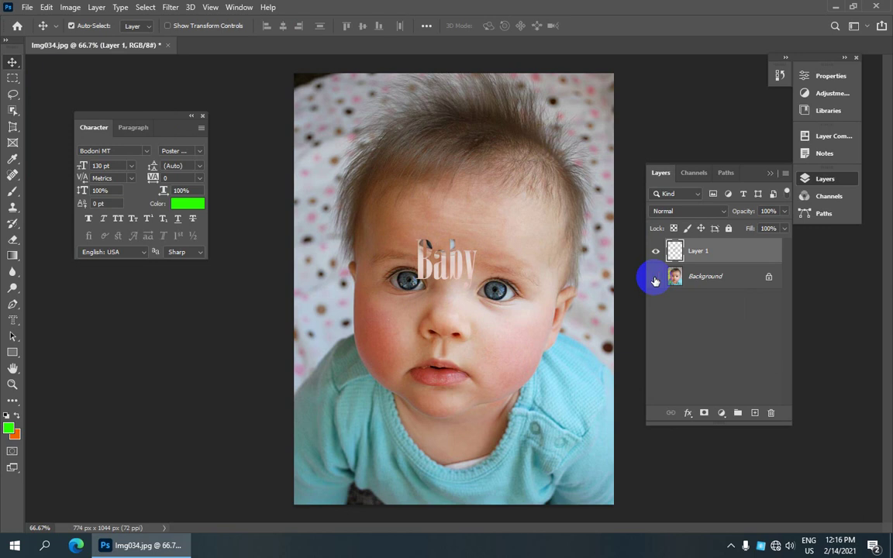
- Hide the Background photo, reposition the Baby pixels, then show the Background again
{"action": "left_click", "coordinate": [655, 277]}
{"action": "scroll", "coordinate": [434, 267], "scroll_direction": "up", "scroll_amount": 1}
{"action": "mouse_move", "coordinate": [442, 265]}
{"action": "left_mouse_down"}
{"action": "mouse_move", "coordinate": [392, 244]}
{"action": "mouse_move", "coordinate": [470, 285]}
{"action": "left_mouse_up"}
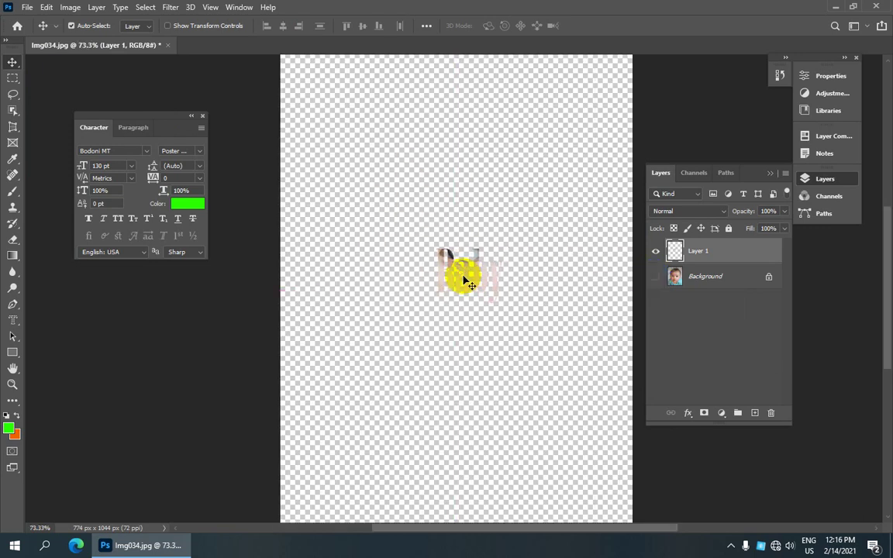
{"action": "scroll", "coordinate": [457, 256], "scroll_direction": "down", "scroll_amount": 2}
{"action": "scroll", "coordinate": [454, 255], "scroll_direction": "up", "scroll_amount": 1}
{"action": "scroll", "coordinate": [496, 260], "scroll_direction": "down", "scroll_amount": 1}
{"action": "scroll", "coordinate": [477, 280], "scroll_direction": "up", "scroll_amount": 2}
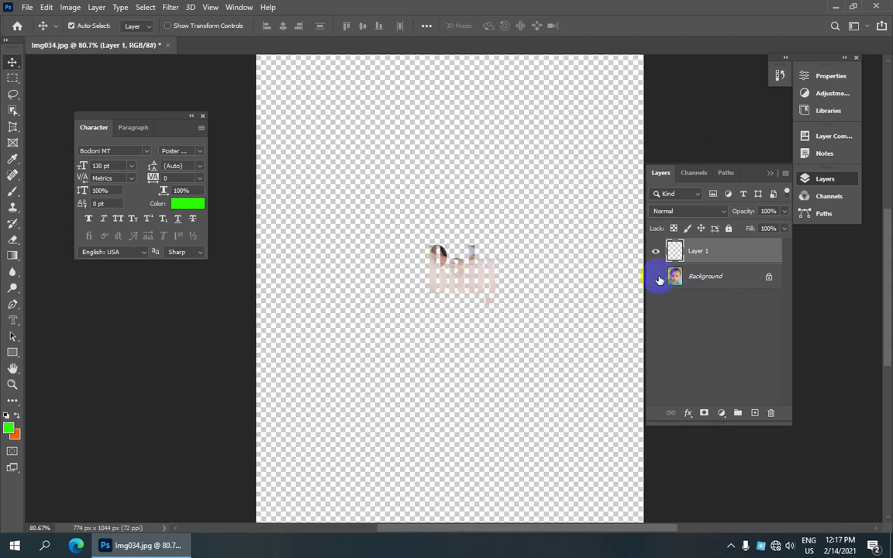
{"action": "left_click", "coordinate": [655, 277]}
{"action": "scroll", "coordinate": [458, 295], "scroll_direction": "down", "scroll_amount": 2}
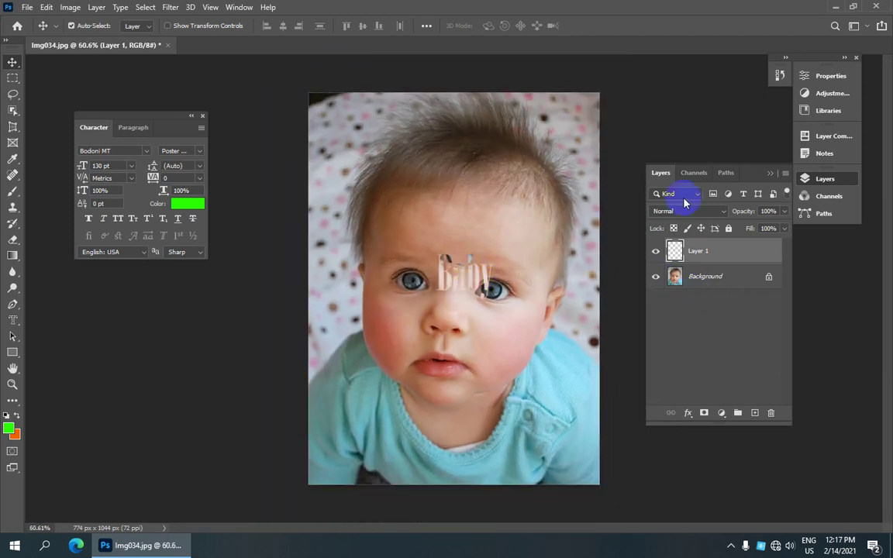
- Delete Layer 1, confirming the deletion with Yes
{"action": "left_click", "coordinate": [770, 413]}
{"action": "left_click", "coordinate": [391, 207]}
{"action": "scroll", "coordinate": [415, 298], "scroll_direction": "down", "scroll_amount": 1}
- Start a Horizontal Type Mask near the nose and type the Happy Baby text
{"action": "scroll", "coordinate": [415, 299], "scroll_direction": "up", "scroll_amount": 2}
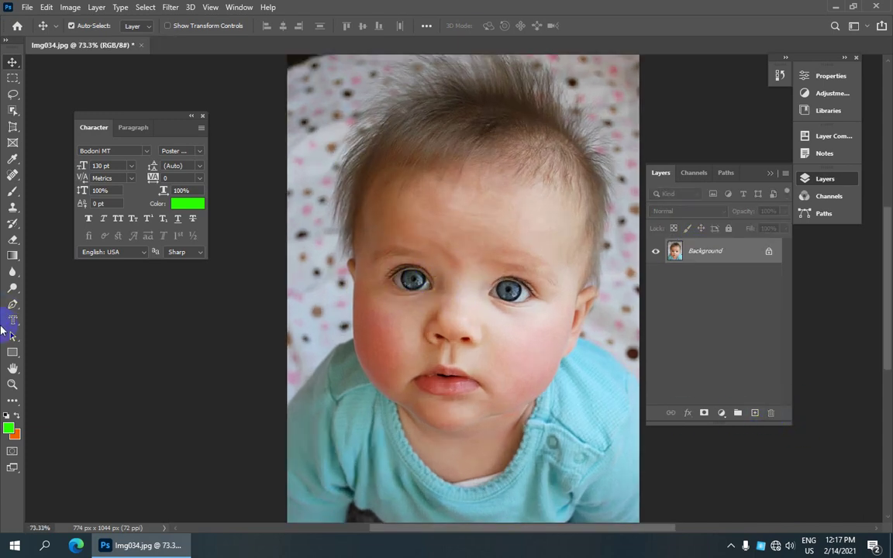
{"action": "left_click", "coordinate": [12, 314]}
{"action": "left_click", "coordinate": [95, 358]}
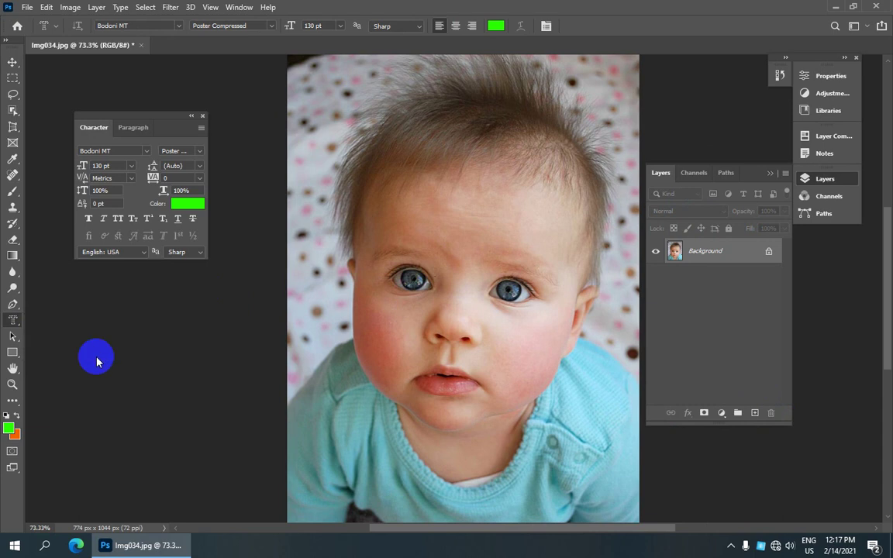
{"action": "left_click", "coordinate": [454, 329]}
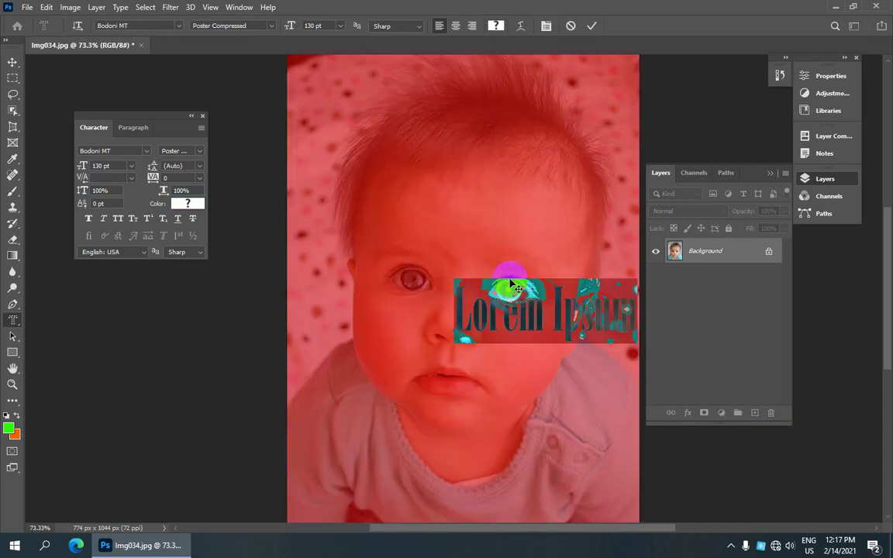
{"action": "key", "text": "BackSpace"}
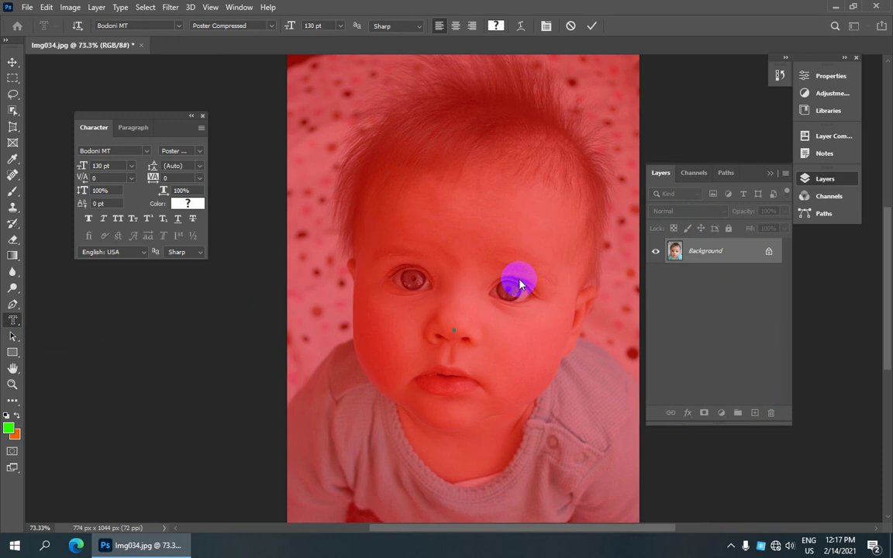
{"action": "type", "text": "H"}
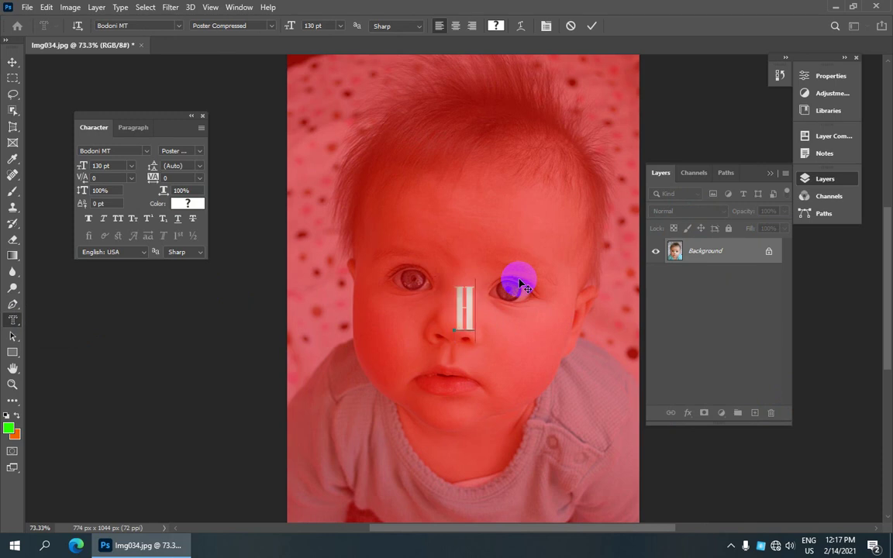
{"action": "type", "text": "appy"}
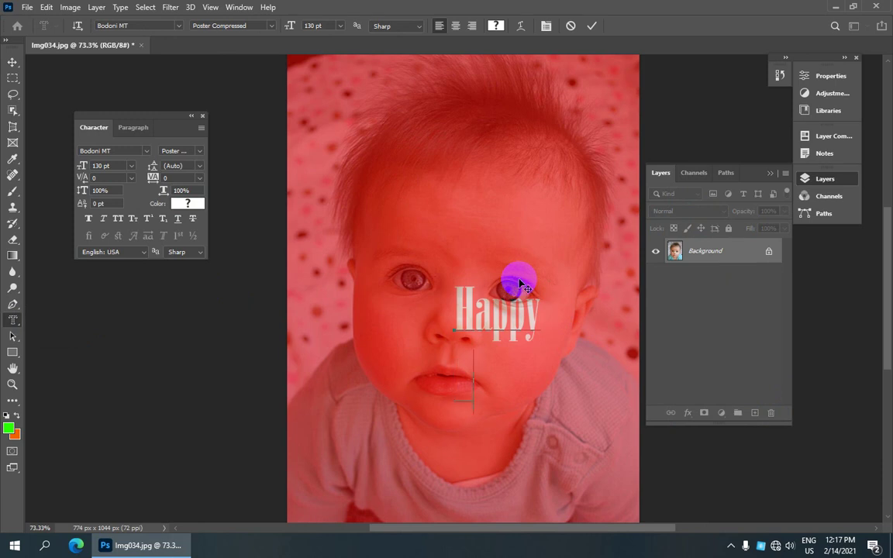
{"action": "type", "text": "Babt"}
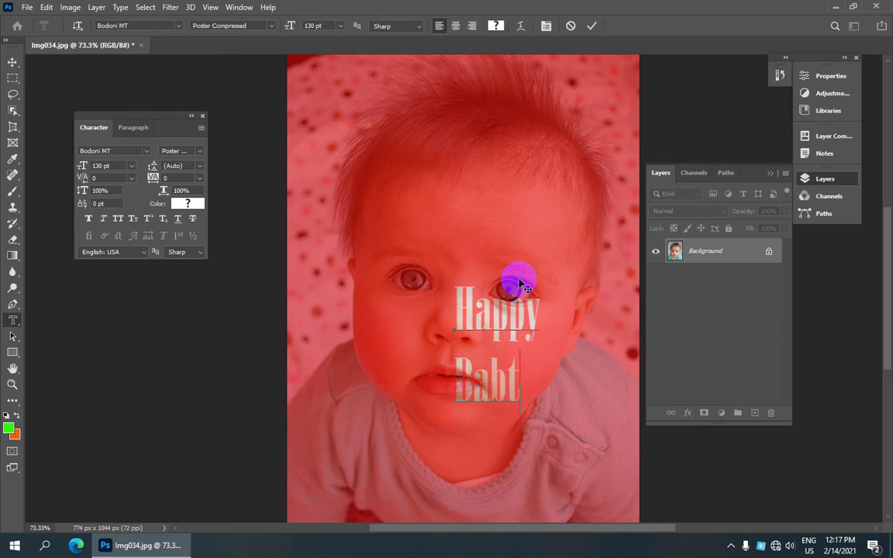
- Select both the Happy and Baby lines of the mask text and open the font list
{"action": "scroll", "coordinate": [508, 343], "scroll_direction": "down", "scroll_amount": 2}
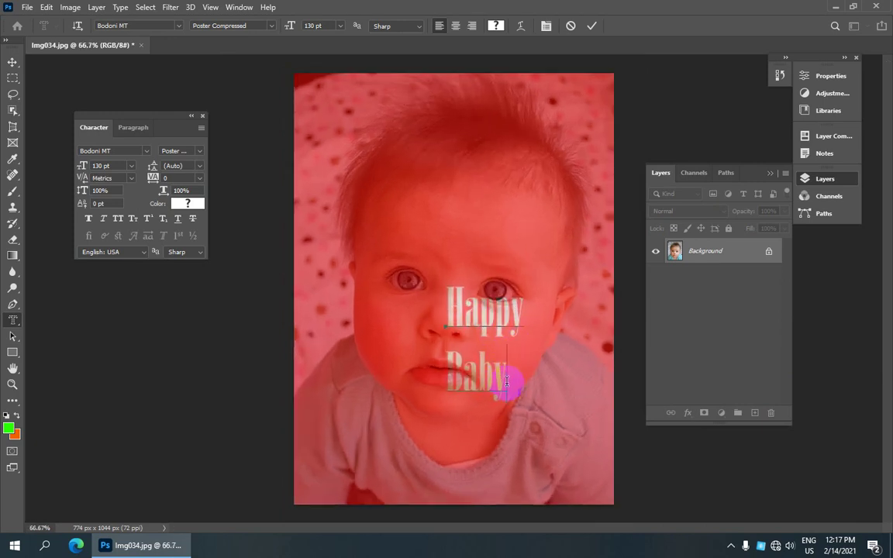
{"action": "mouse_move", "coordinate": [505, 379]}
{"action": "left_mouse_down"}
{"action": "mouse_move", "coordinate": [440, 311]}
{"action": "mouse_move", "coordinate": [516, 383]}
{"action": "left_mouse_up"}
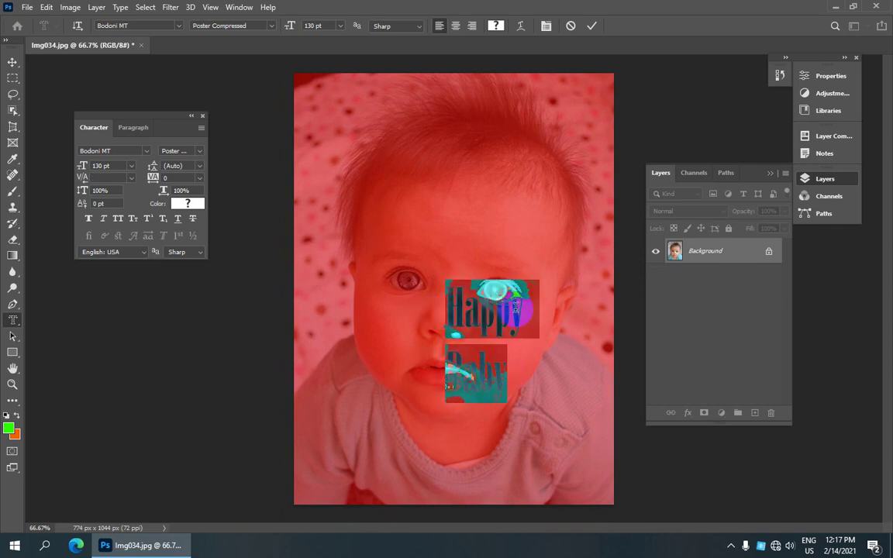
{"action": "left_click", "coordinate": [502, 381]}
{"action": "double_click", "coordinate": [494, 383]}
{"action": "mouse_move", "coordinate": [456, 368]}
{"action": "left_mouse_down"}
{"action": "mouse_move", "coordinate": [450, 312]}
{"action": "mouse_move", "coordinate": [506, 294]}
{"action": "left_mouse_up"}
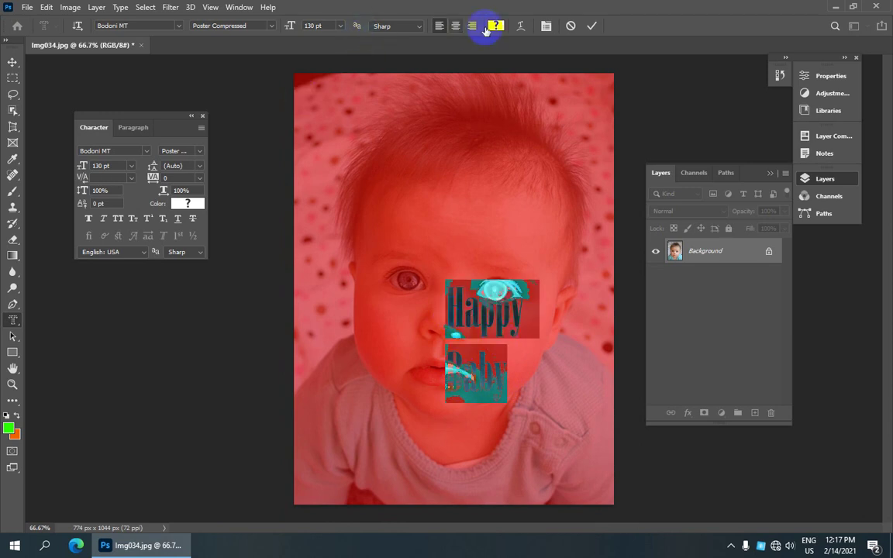
{"action": "left_click", "coordinate": [177, 28]}
{"action": "left_click", "coordinate": [176, 28]}
{"action": "scroll", "coordinate": [424, 277], "scroll_direction": "down", "scroll_amount": 1}
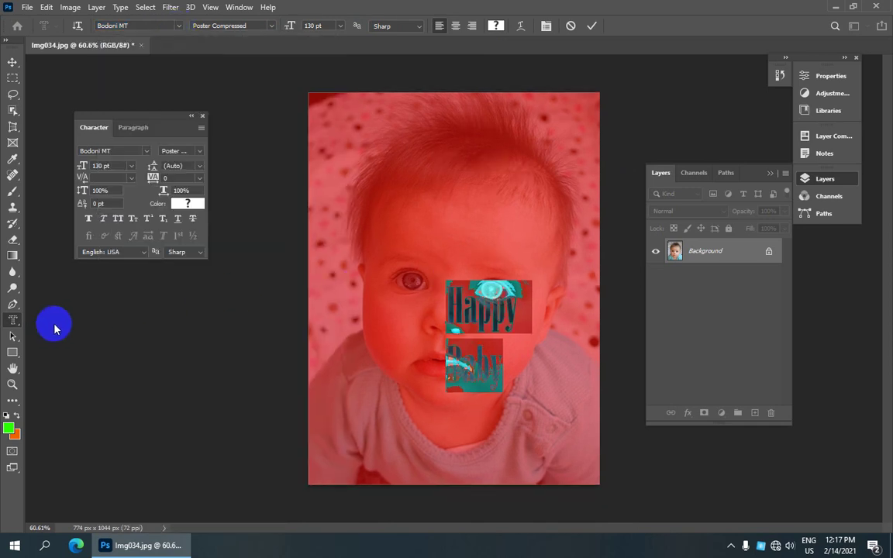
{"action": "scroll", "coordinate": [590, 293], "scroll_direction": "up", "scroll_amount": 3}
{"action": "scroll", "coordinate": [580, 60], "scroll_direction": "down", "scroll_amount": 1}
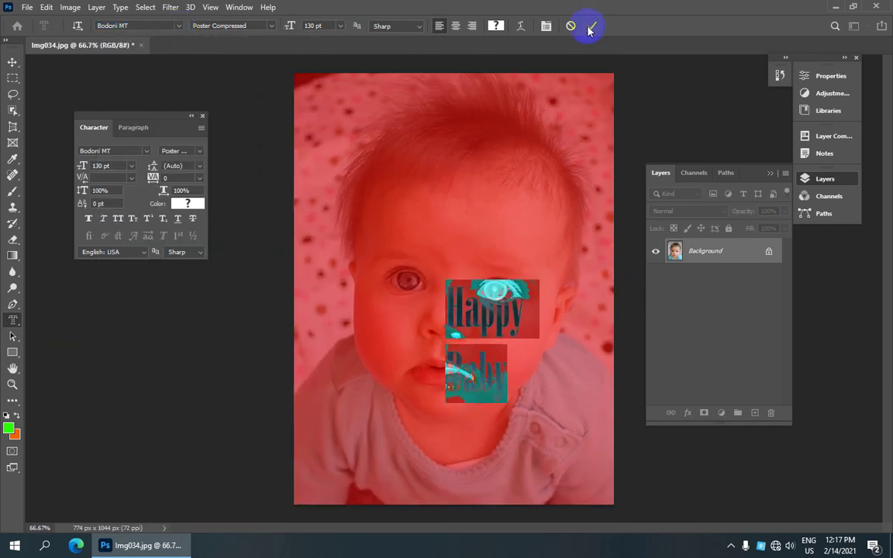
- Commit the Happy Baby mask and shift the selection outline right and down onto the cheek
{"action": "left_click", "coordinate": [592, 27]}
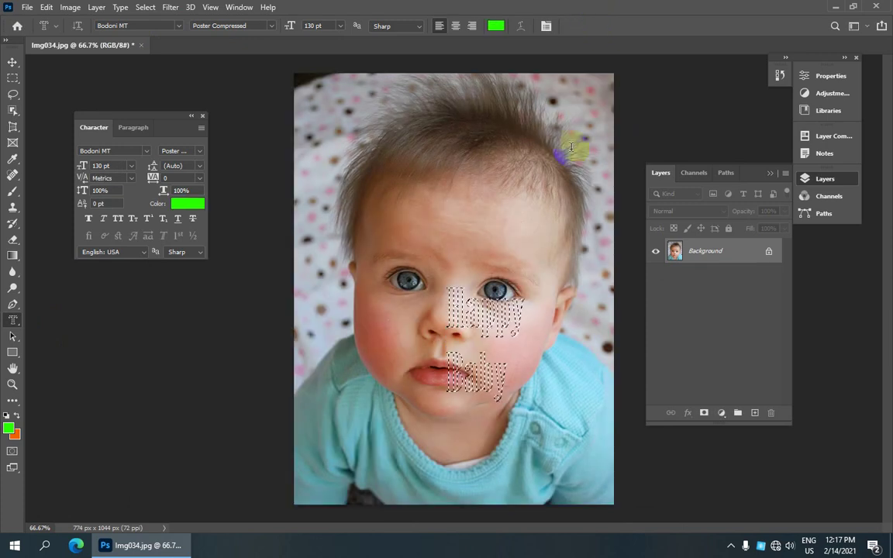
{"action": "scroll", "coordinate": [484, 255], "scroll_direction": "down", "scroll_amount": 3}
{"action": "scroll", "coordinate": [388, 235], "scroll_direction": "up", "scroll_amount": 2}
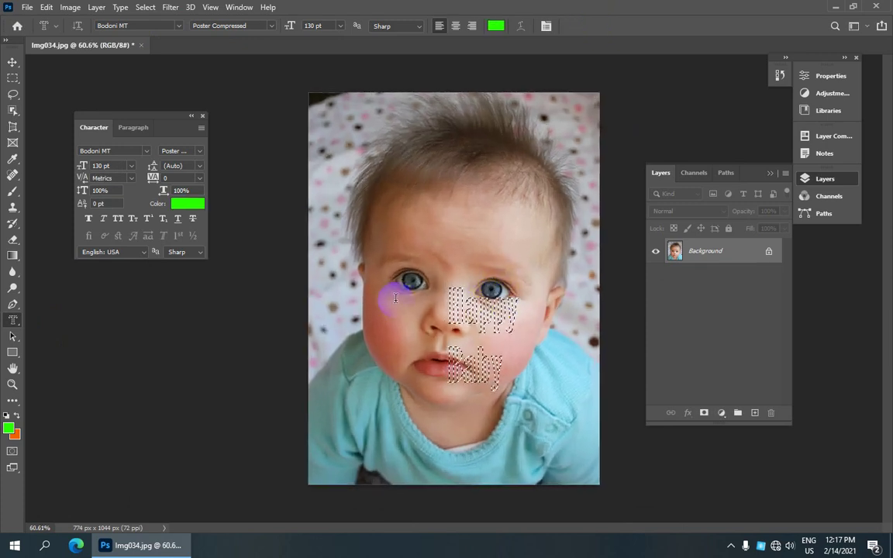
{"action": "left_click", "coordinate": [12, 77]}
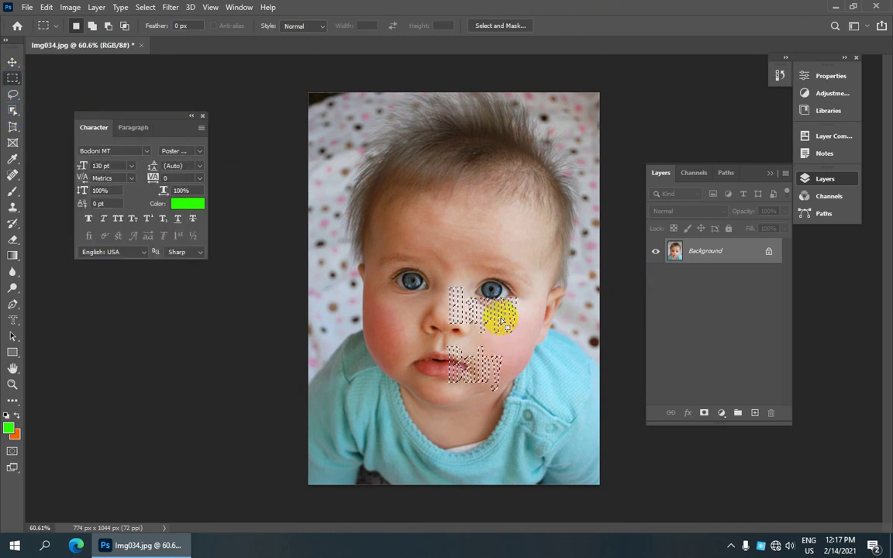
{"action": "mouse_move", "coordinate": [502, 315]}
{"action": "left_mouse_down"}
{"action": "mouse_move", "coordinate": [478, 238]}
{"action": "mouse_move", "coordinate": [427, 320]}
{"action": "mouse_move", "coordinate": [553, 351]}
{"action": "mouse_move", "coordinate": [534, 339]}
{"action": "left_mouse_up"}
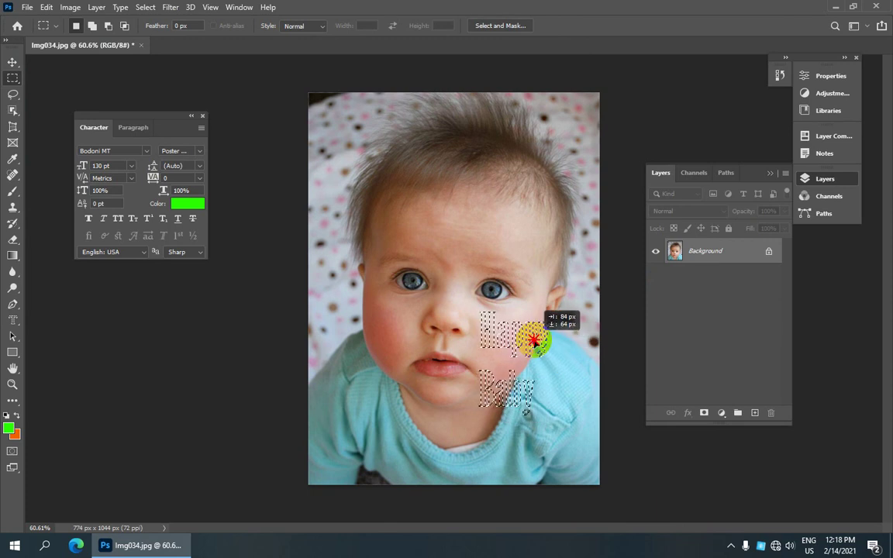
{"action": "scroll", "coordinate": [489, 285], "scroll_direction": "up", "scroll_amount": 1}
{"action": "scroll", "coordinate": [488, 285], "scroll_direction": "down", "scroll_amount": 2}
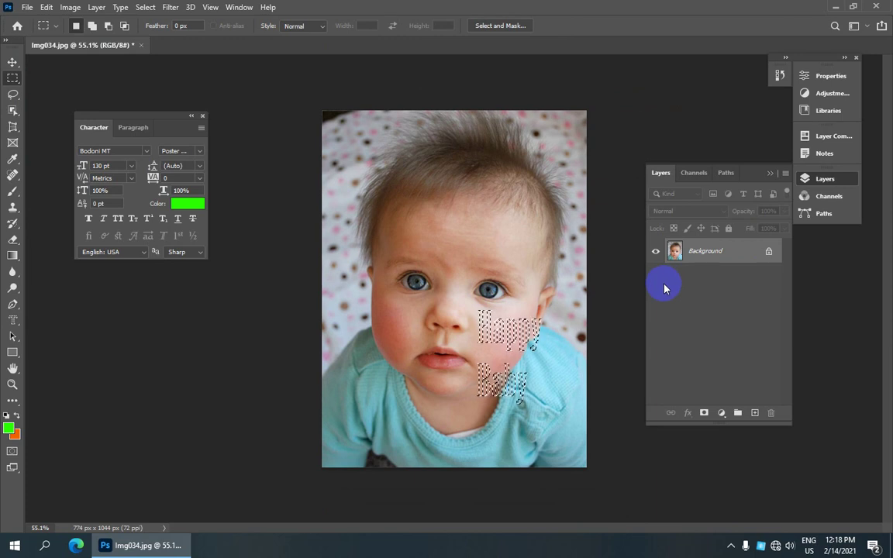
- Copy the Happy Baby selection to Layer 1 and move the letters up and left on the cheek
{"action": "key", "text": "ctrl+j"}
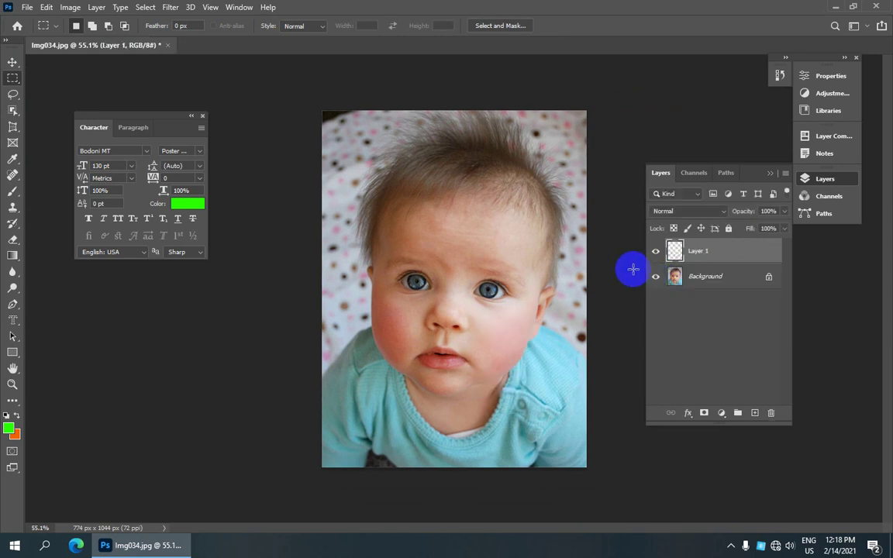
{"action": "left_click", "coordinate": [656, 277]}
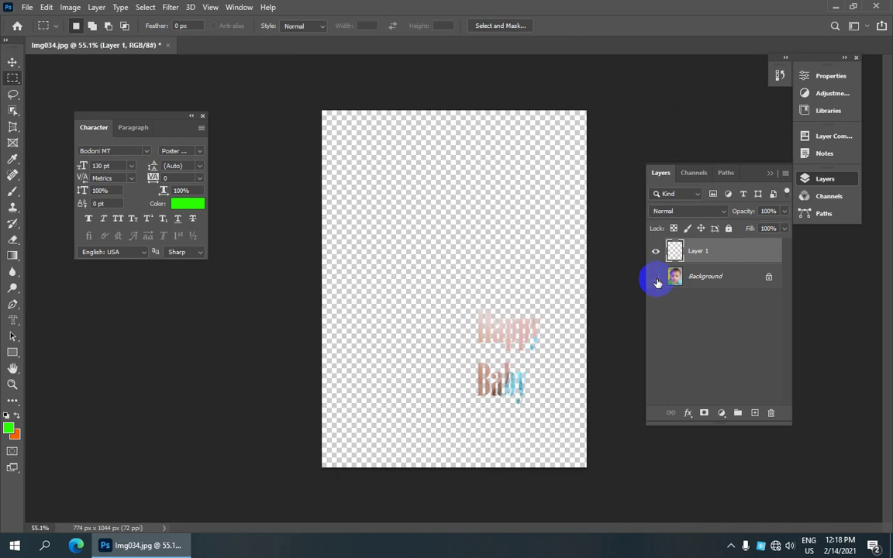
{"action": "left_click", "coordinate": [11, 65]}
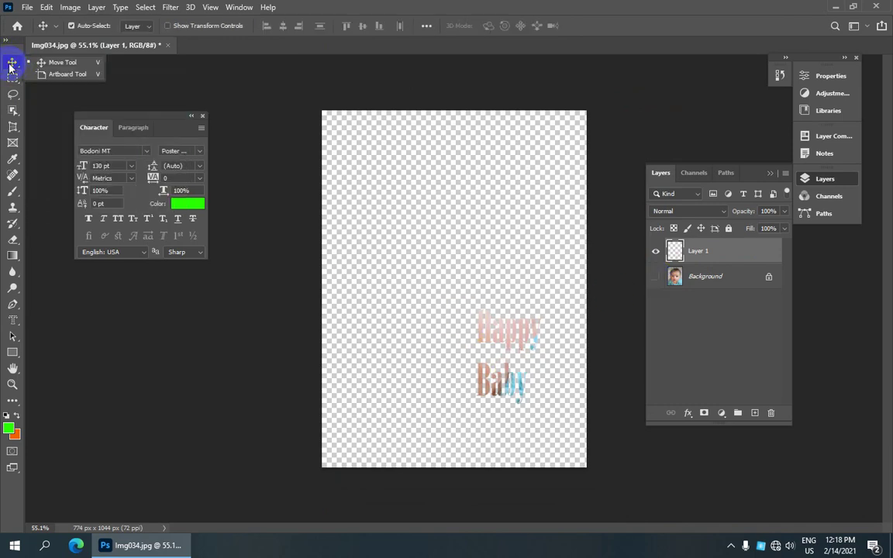
{"action": "mouse_move", "coordinate": [515, 333]}
{"action": "left_mouse_down"}
{"action": "mouse_move", "coordinate": [431, 205]}
{"action": "mouse_move", "coordinate": [490, 211]}
{"action": "mouse_move", "coordinate": [345, 244]}
{"action": "mouse_move", "coordinate": [494, 311]}
{"action": "mouse_move", "coordinate": [499, 294]}
{"action": "mouse_move", "coordinate": [508, 310]}
{"action": "left_mouse_up"}
{"action": "left_click", "coordinate": [655, 276]}
{"action": "key", "text": "ctrl+plus"}
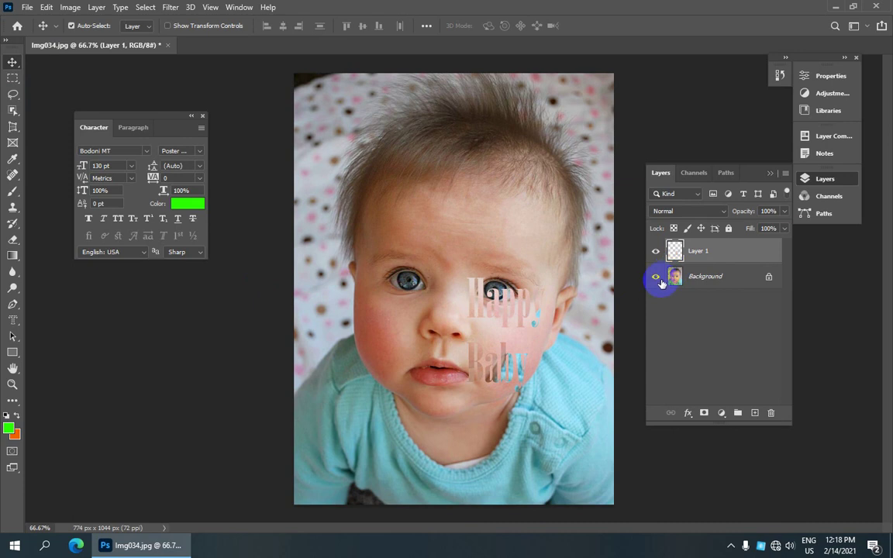
{"action": "left_click", "coordinate": [168, 45]}
- Discard the photo's changes and create a new Print A4 document with units in inches
{"action": "left_click", "coordinate": [449, 205]}
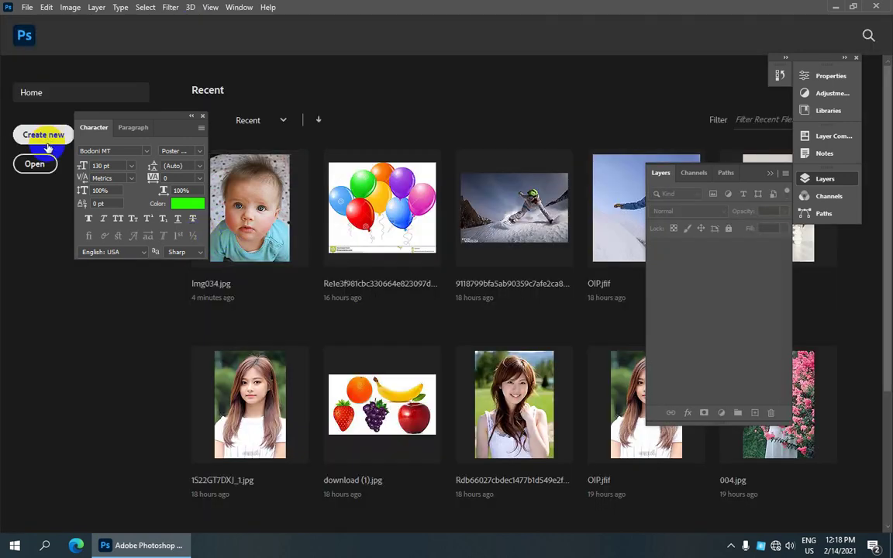
{"action": "key", "text": "ctrl+n"}
{"action": "left_click", "coordinate": [682, 158]}
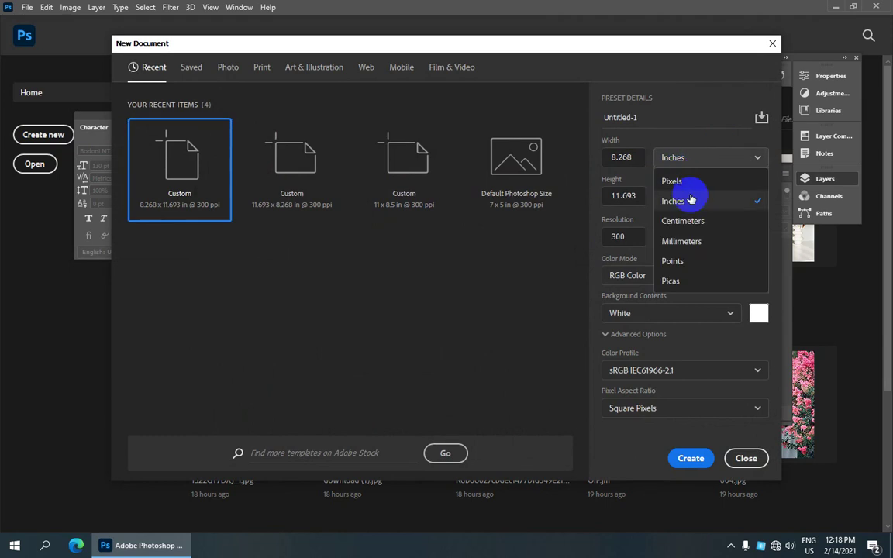
{"action": "left_click", "coordinate": [733, 199]}
{"action": "left_click", "coordinate": [261, 66]}
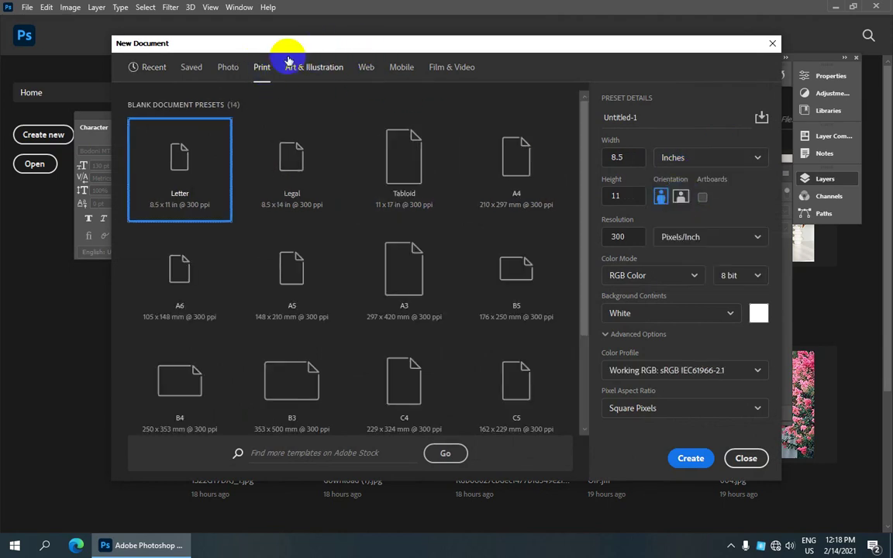
{"action": "left_click", "coordinate": [512, 155]}
{"action": "left_click", "coordinate": [736, 164]}
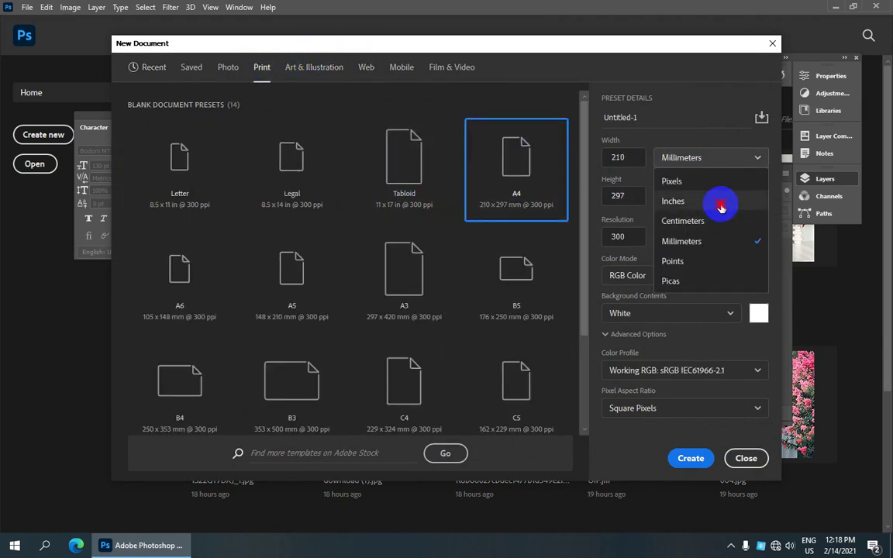
{"action": "left_click", "coordinate": [718, 199]}
{"action": "left_click", "coordinate": [690, 457]}
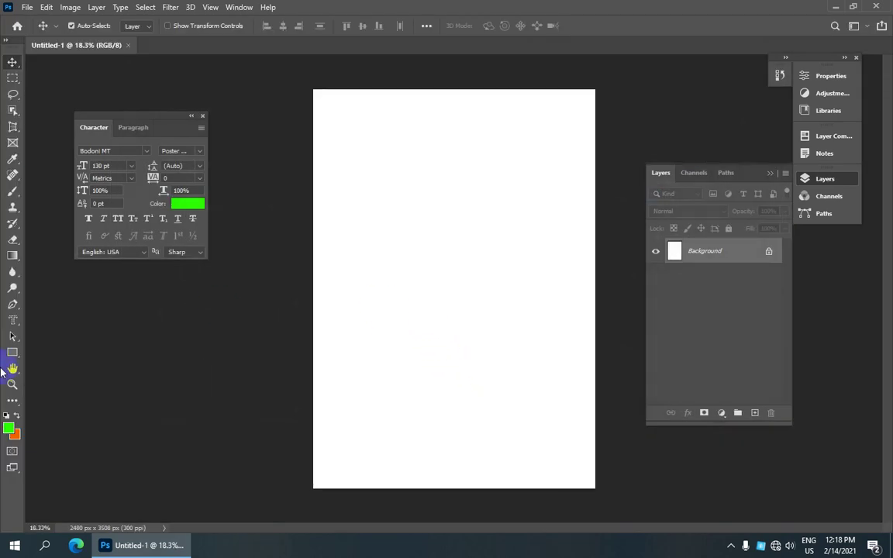
{"action": "left_click", "coordinate": [13, 320]}
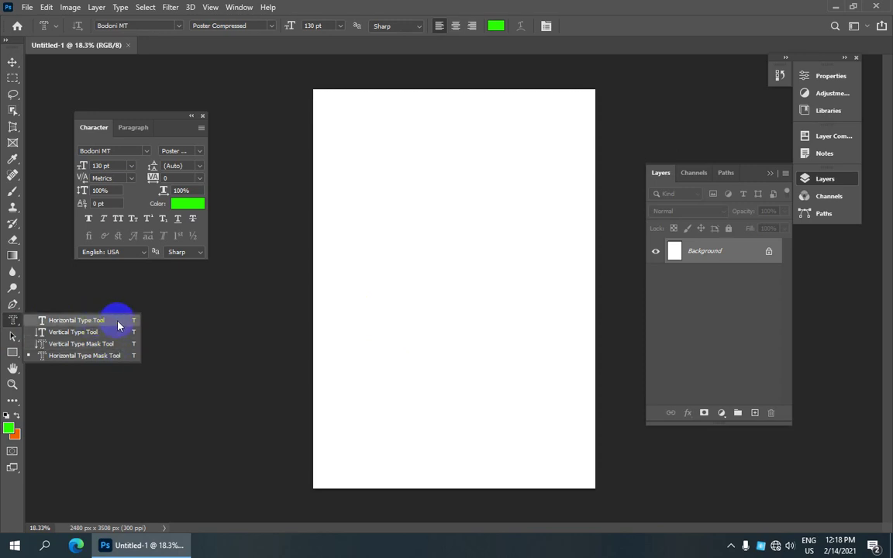
- Add a green text layer near the top of the page with the person's full name
{"action": "left_click", "coordinate": [118, 326]}
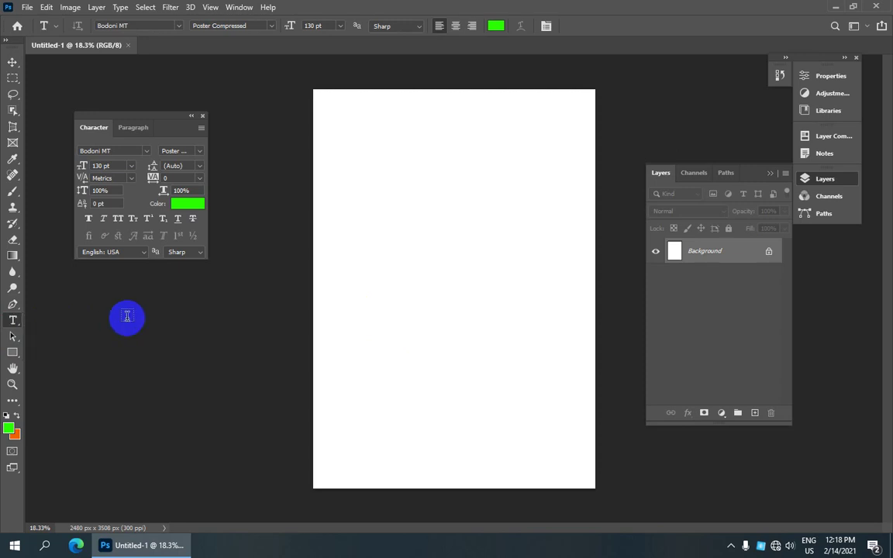
{"action": "left_click", "coordinate": [399, 189]}
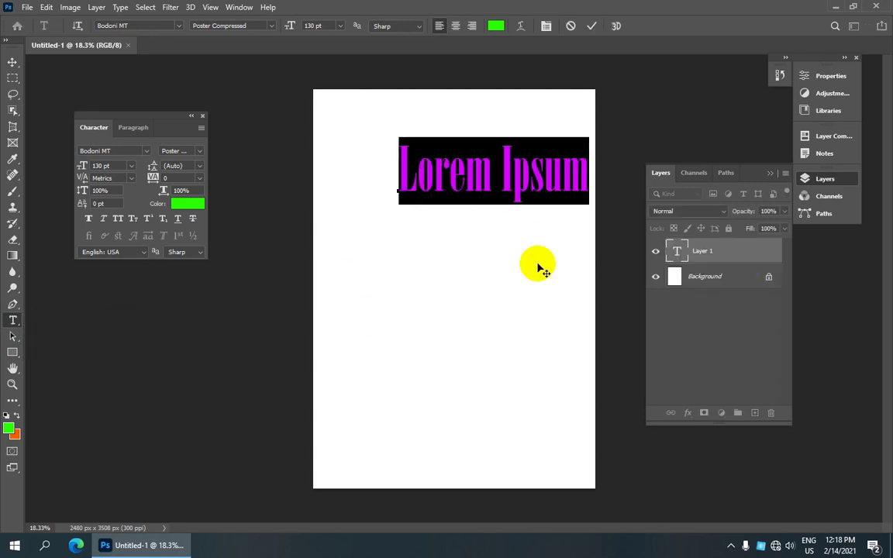
{"action": "key", "text": "BackSpace"}
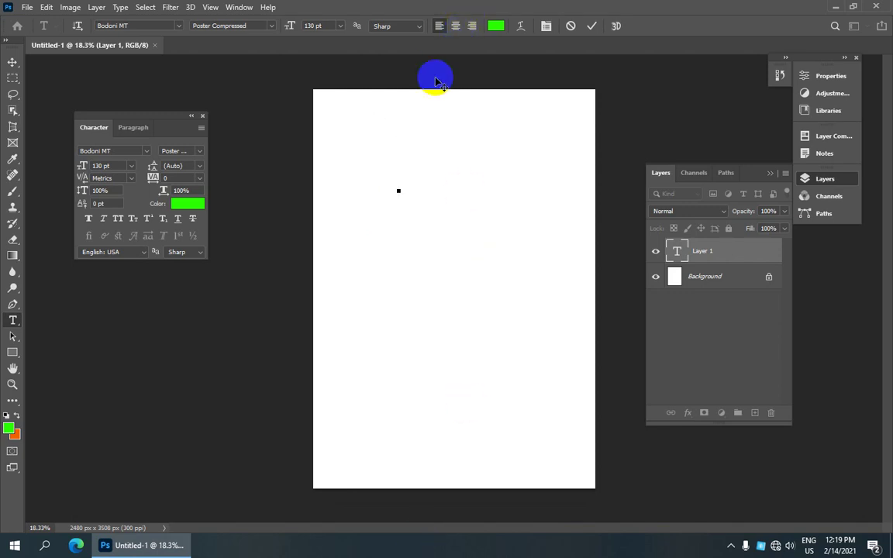
{"action": "left_click", "coordinate": [459, 26]}
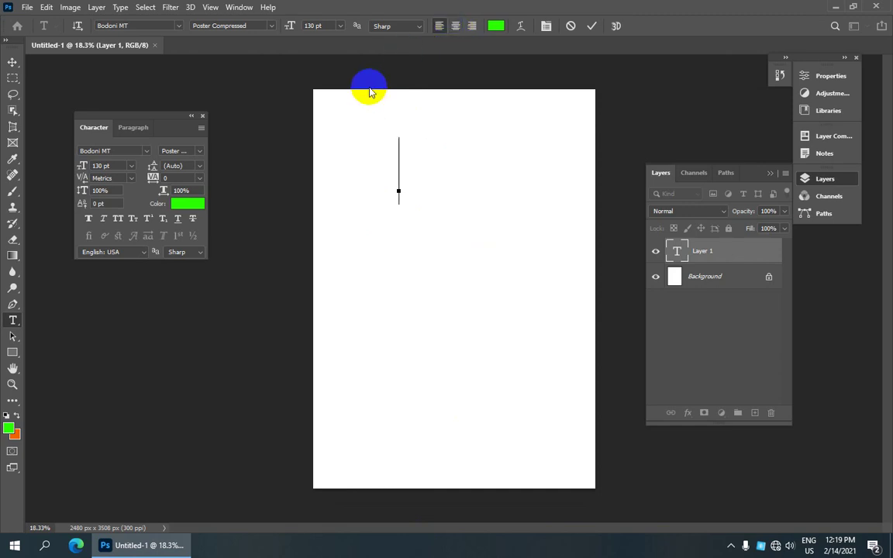
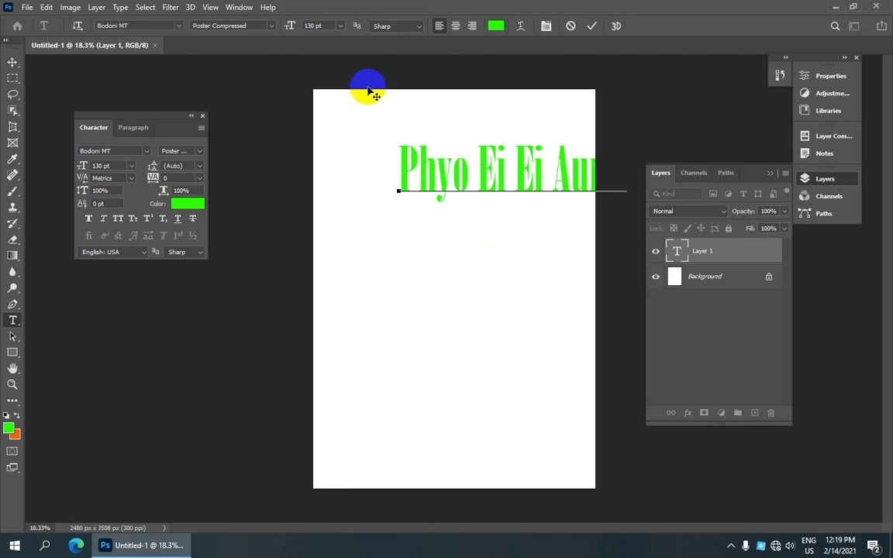
{"action": "key", "text": "ctrl+minus"}
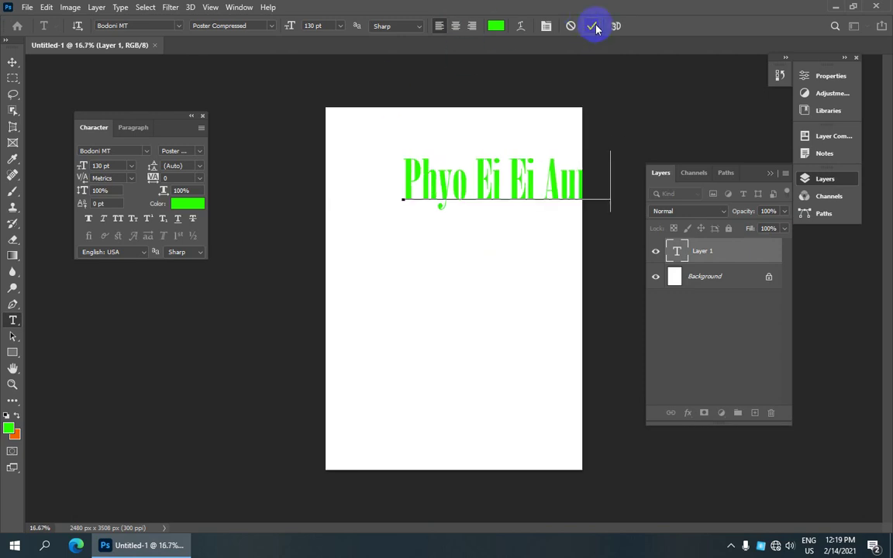
{"action": "left_click", "coordinate": [594, 27]}
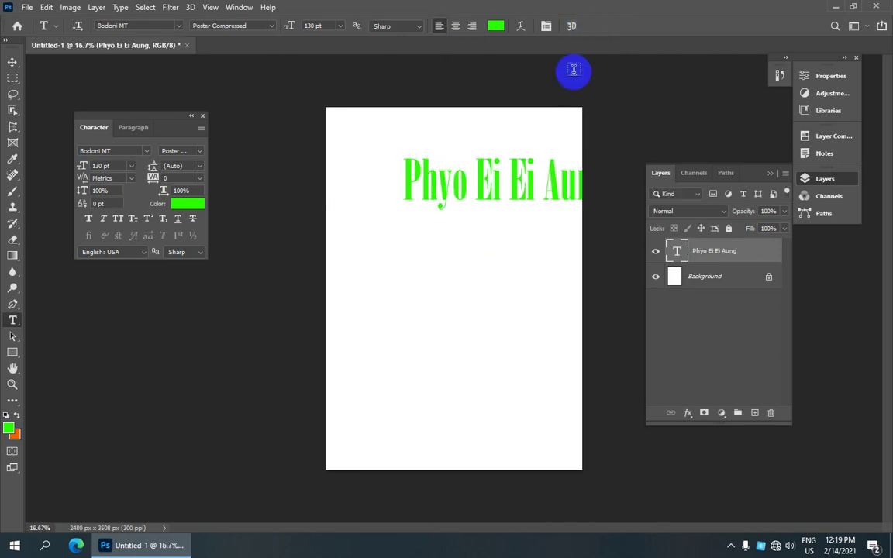
- Move the name text left and fit the whole page in view
{"action": "left_click", "coordinate": [12, 62]}
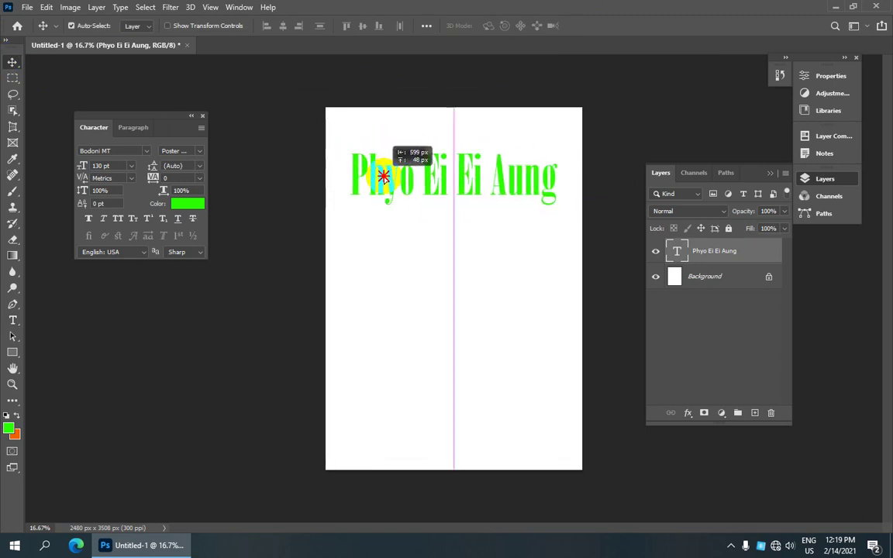
{"action": "left_click_drag", "start_coordinate": [442, 179], "coordinate": [386, 171]}
{"action": "key", "text": "ctrl+minus"}
{"action": "key", "text": "ctrl+0"}
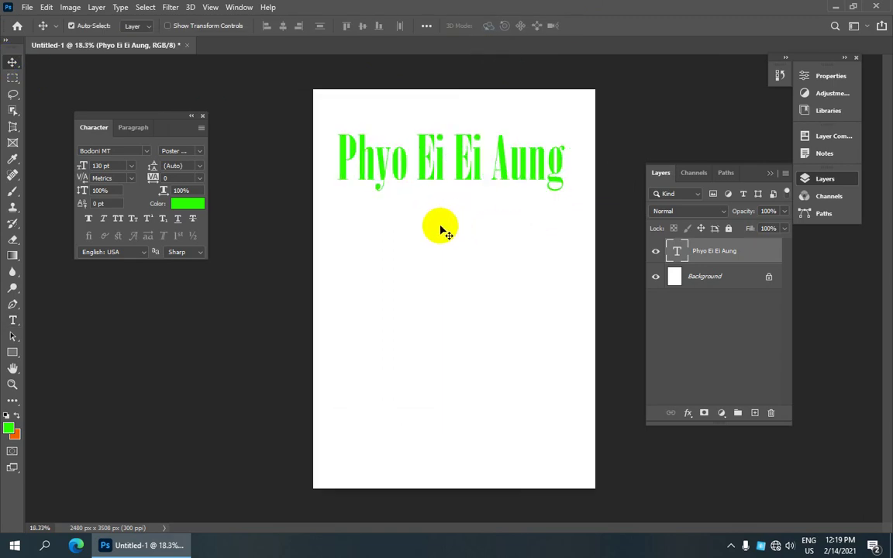
{"action": "key", "text": "ctrl+plus"}
{"action": "key", "text": "ctrl+0"}
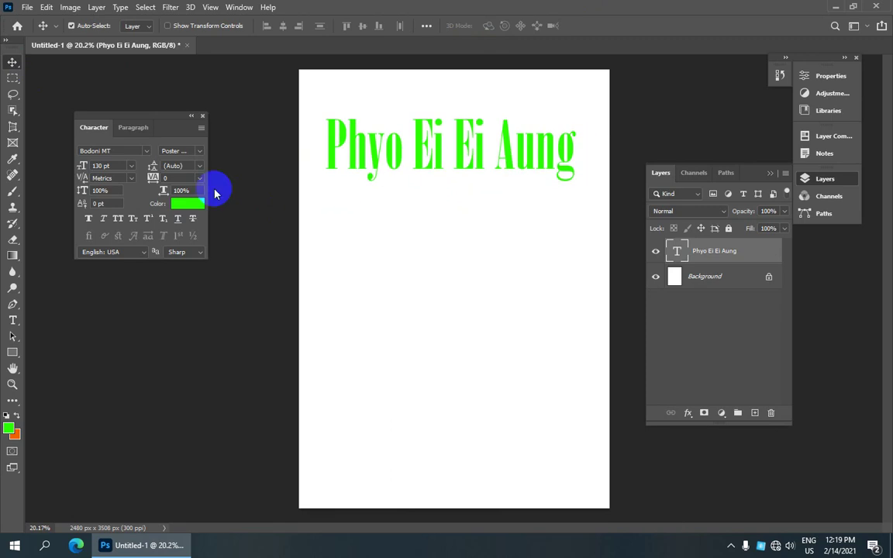
- Centre-align the name text and shift it right to sit fully on the page
{"action": "left_click", "coordinate": [13, 321]}
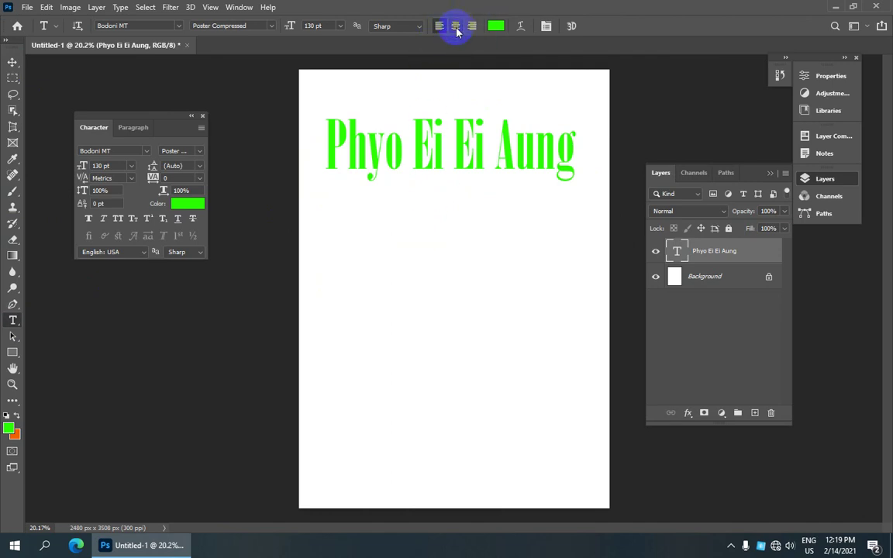
{"action": "left_click", "coordinate": [456, 26]}
{"action": "scroll", "coordinate": [390, 161], "scroll_direction": "down", "scroll_amount": 2}
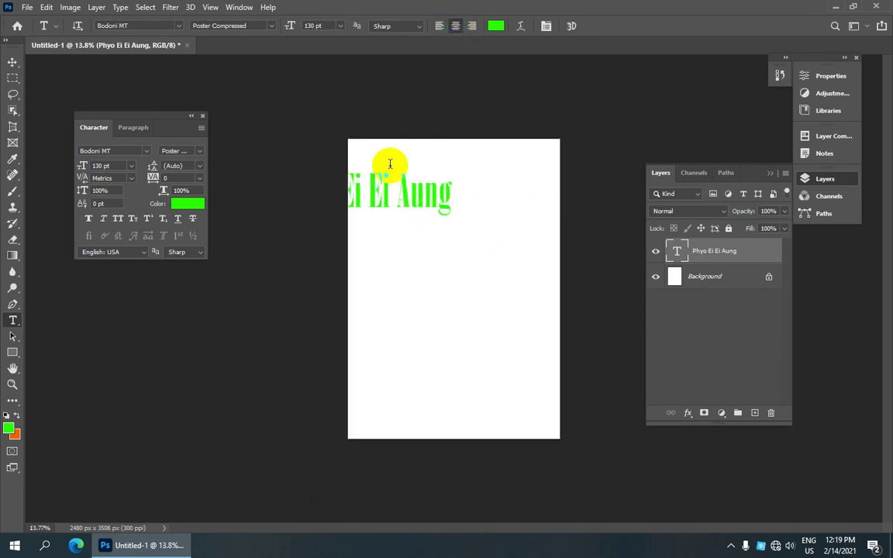
{"action": "left_click", "coordinate": [13, 64]}
{"action": "left_click_drag", "start_coordinate": [390, 190], "coordinate": [470, 197]}
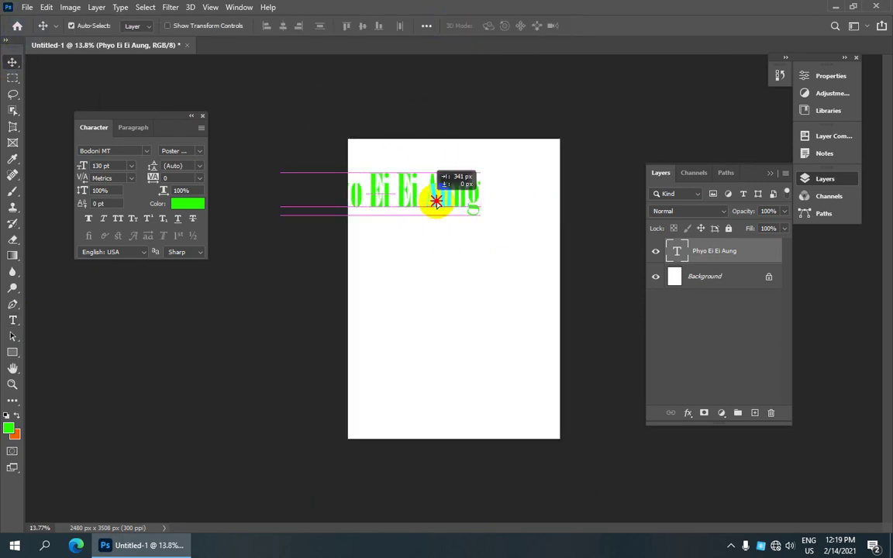
{"action": "left_click", "coordinate": [12, 320]}
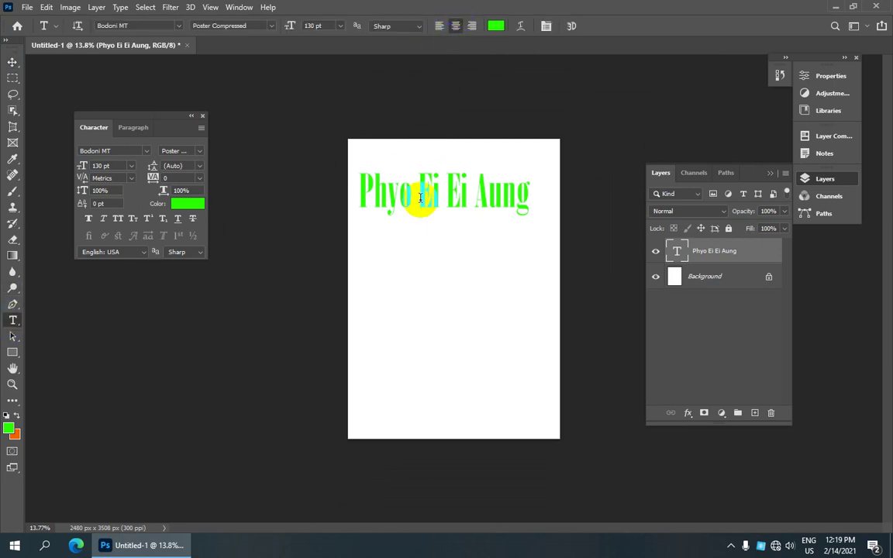
- Add a MITDC text layer and move it up just below the name
{"action": "left_click", "coordinate": [430, 281]}
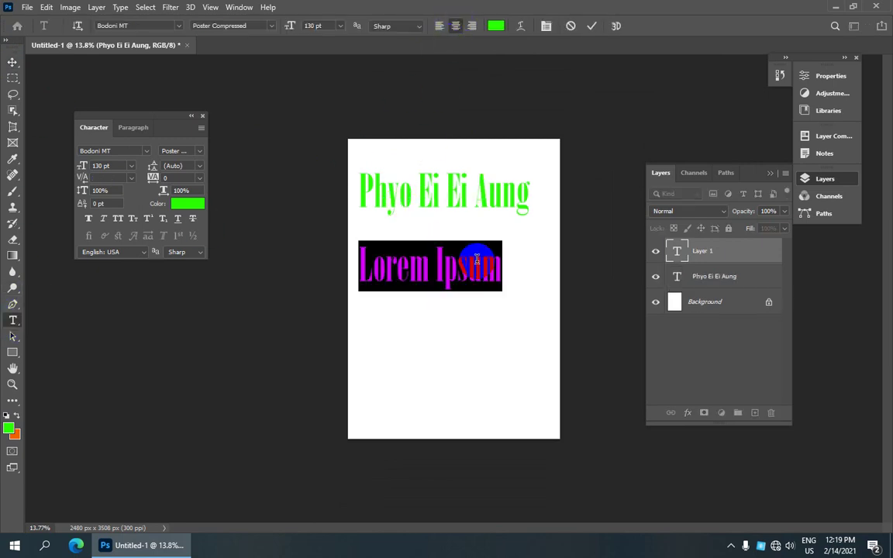
{"action": "key", "text": "BackSpace"}
{"action": "type", "text": "IT"}
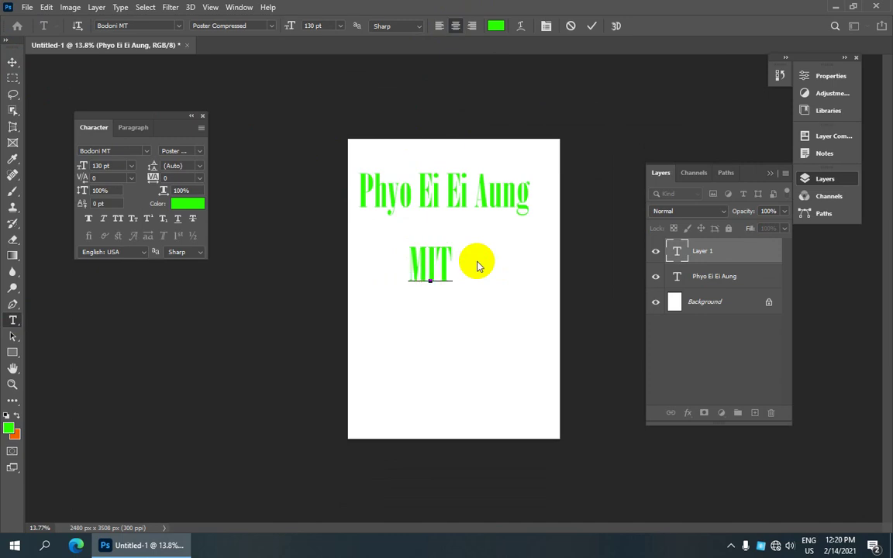
{"action": "type", "text": "DC"}
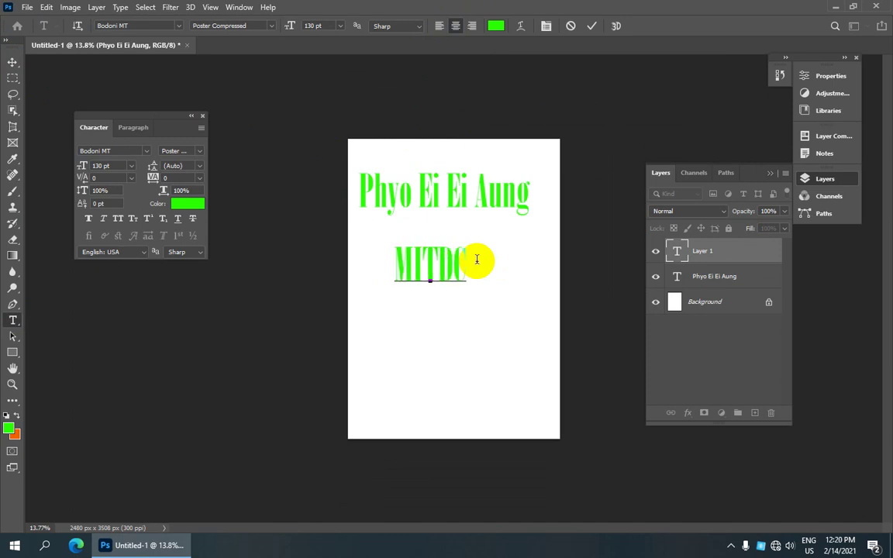
{"action": "left_click", "coordinate": [593, 27]}
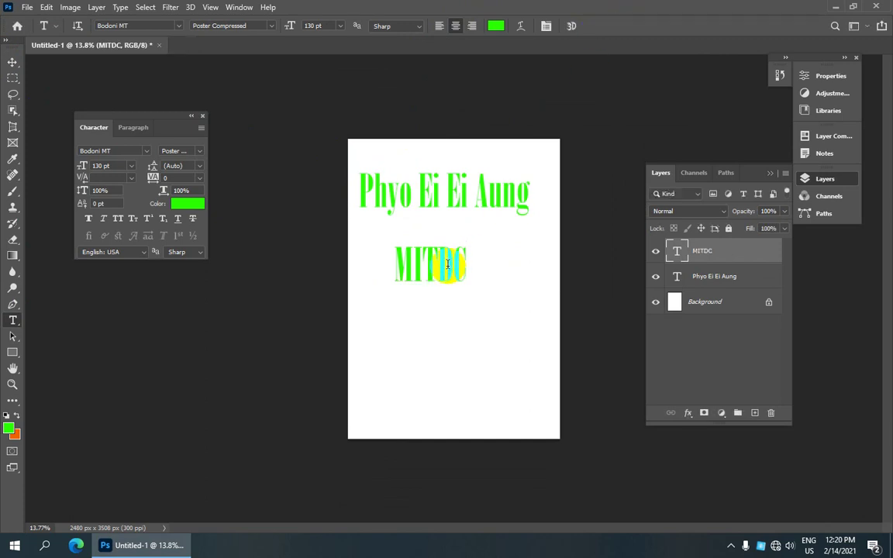
{"action": "key", "text": "ctrl+plus"}
{"action": "left_click", "coordinate": [13, 62]}
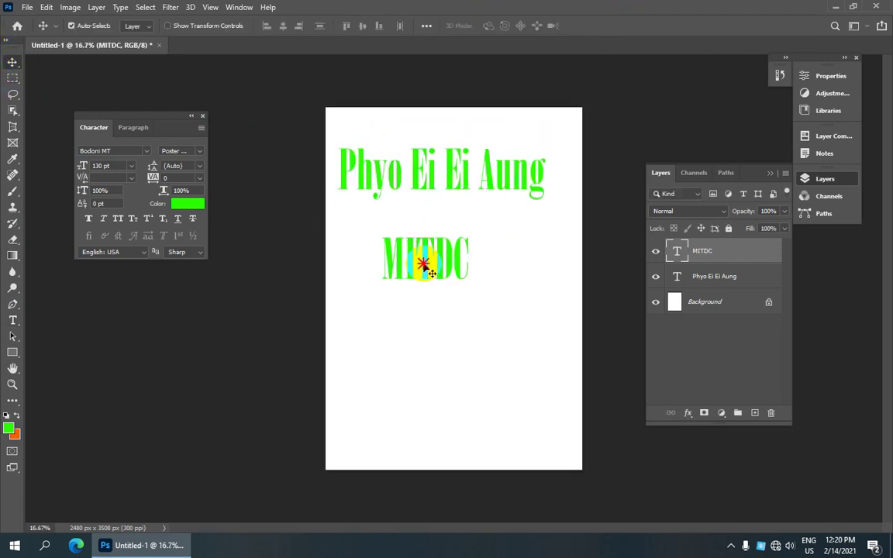
{"action": "left_click_drag", "start_coordinate": [425, 259], "coordinate": [433, 236]}
- Set the MITDC text to right alignment
{"action": "scroll", "coordinate": [471, 244], "scroll_direction": "down", "scroll_amount": 1}
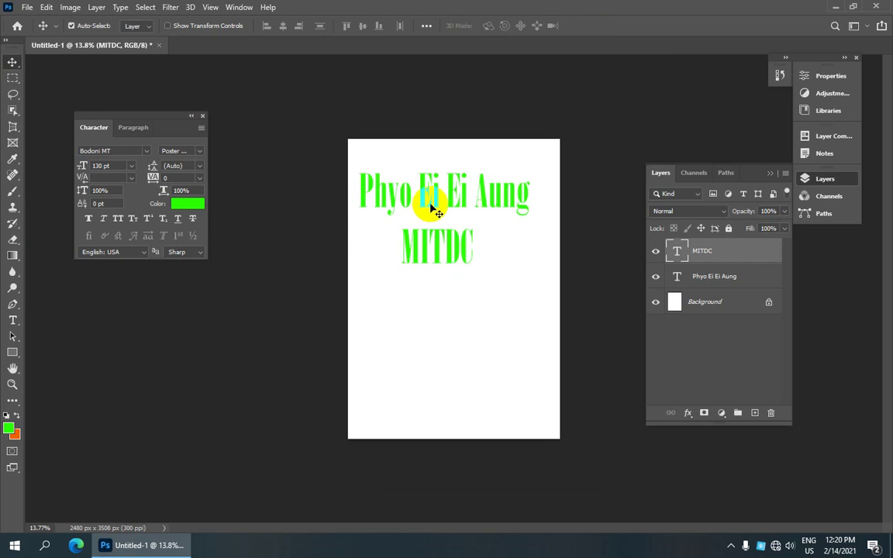
{"action": "scroll", "coordinate": [310, 225], "scroll_direction": "down", "scroll_amount": 1}
{"action": "left_click", "coordinate": [13, 320]}
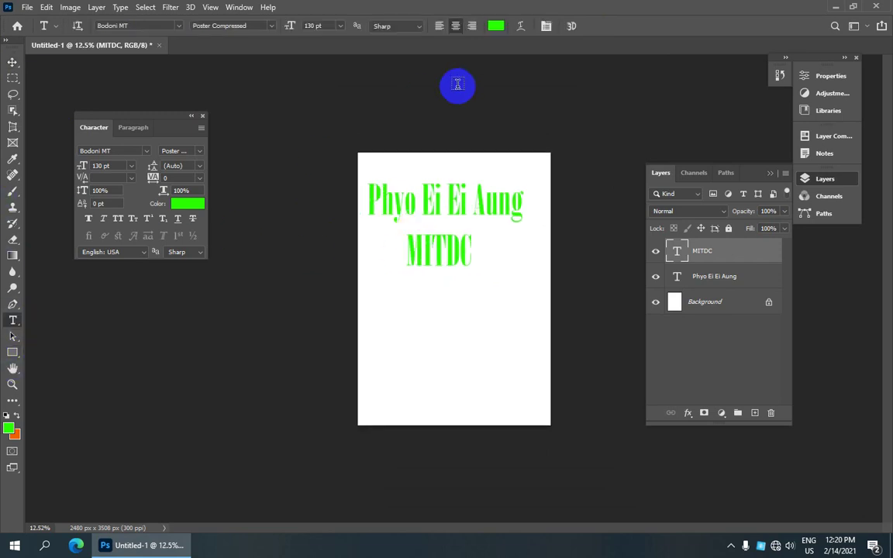
{"action": "left_click", "coordinate": [472, 27]}
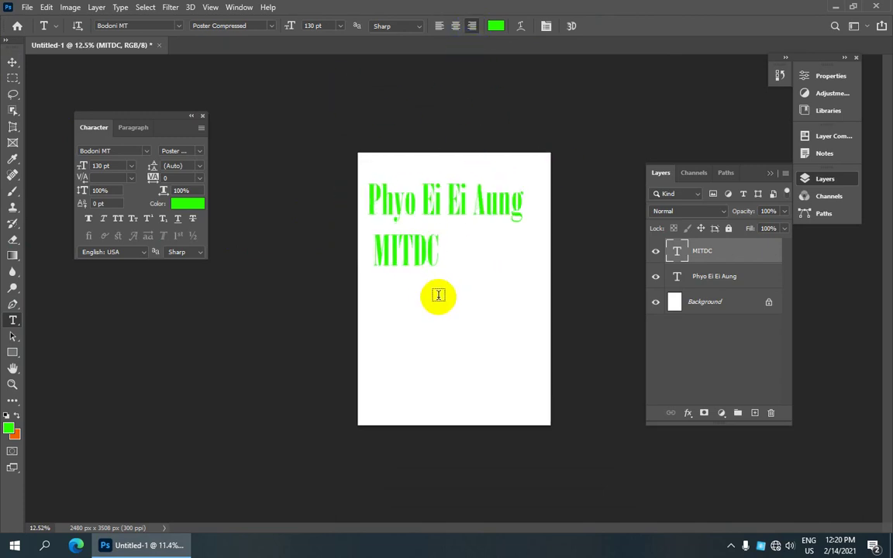
{"action": "scroll", "coordinate": [439, 295], "scroll_direction": "up", "scroll_amount": 1}
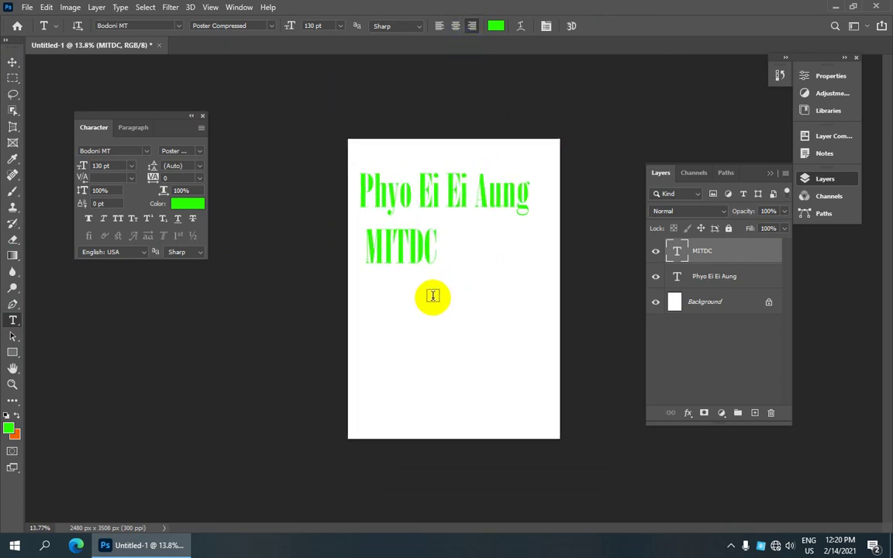
{"action": "scroll", "coordinate": [382, 281], "scroll_direction": "down", "scroll_amount": 3}
{"action": "scroll", "coordinate": [384, 288], "scroll_direction": "up", "scroll_amount": 1}
{"action": "scroll", "coordinate": [325, 293], "scroll_direction": "up", "scroll_amount": 2}
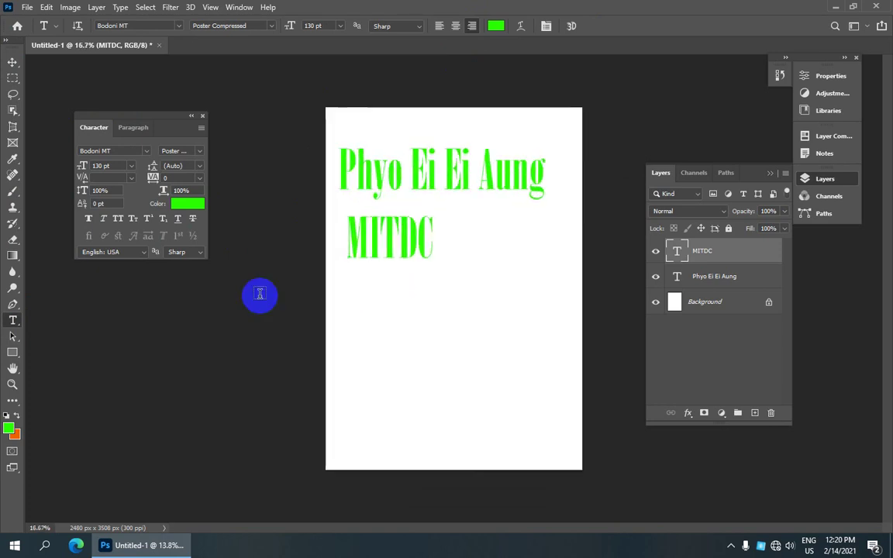
{"action": "scroll", "coordinate": [46, 255], "scroll_direction": "down", "scroll_amount": 2}
{"action": "scroll", "coordinate": [381, 256], "scroll_direction": "up", "scroll_amount": 1}
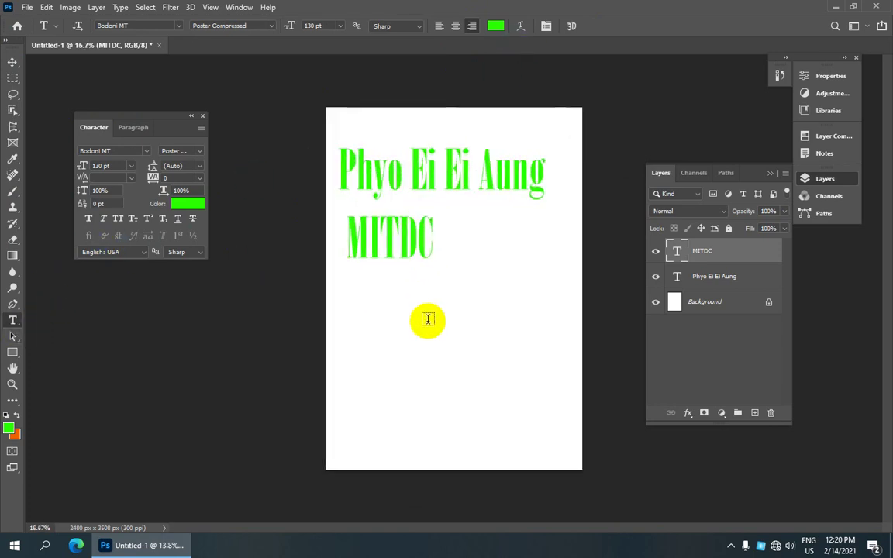
- Cancel the new placeholder text and set text alignment back to centred
{"action": "left_click", "coordinate": [431, 320]}
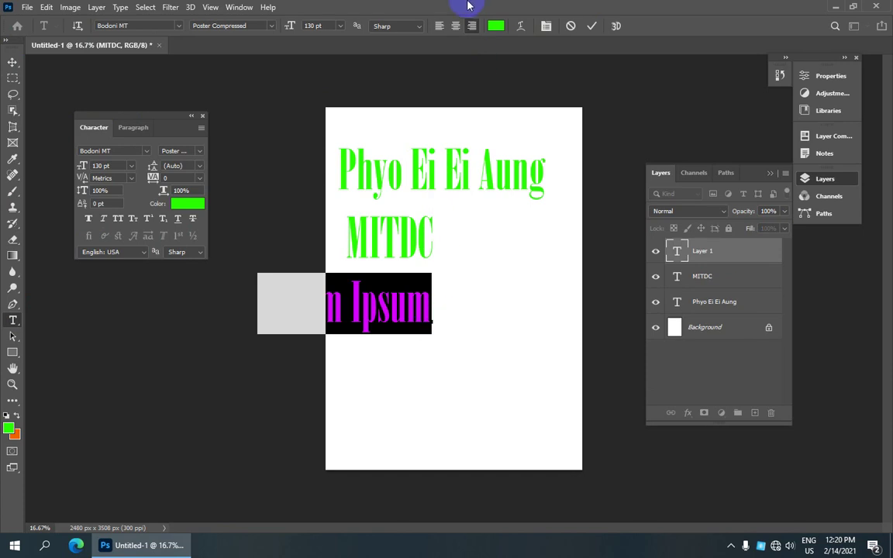
{"action": "left_click", "coordinate": [572, 28]}
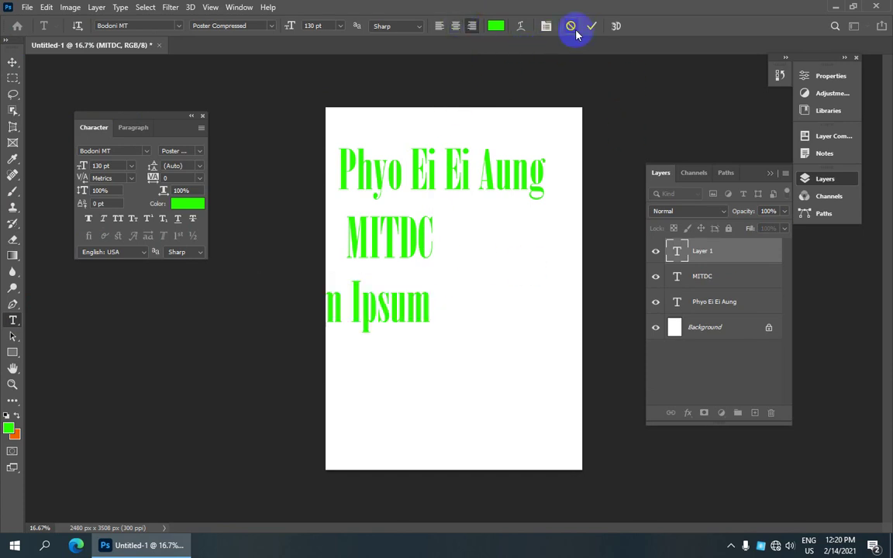
{"action": "left_click", "coordinate": [457, 26]}
- Add a text layer below MITDC with 100, 10 and 200 on stacked lines
{"action": "left_click", "coordinate": [422, 331]}
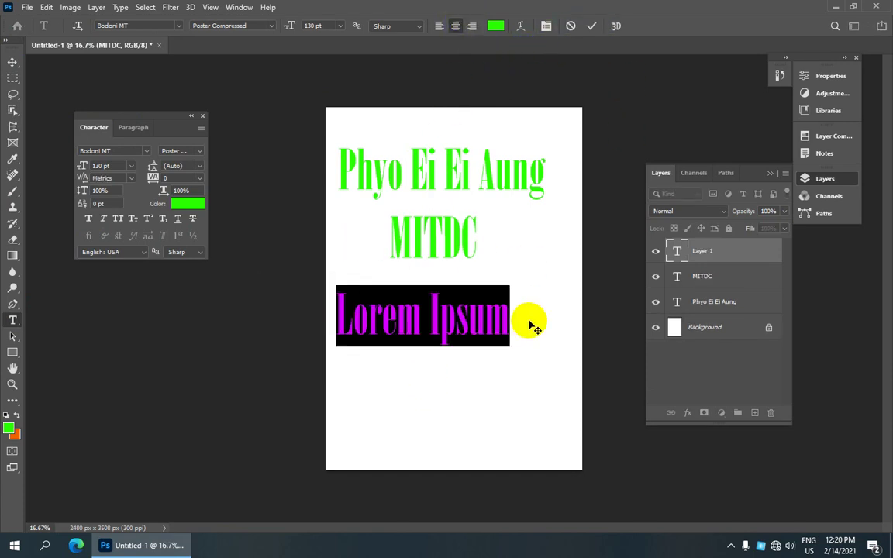
{"action": "key", "text": "Delete"}
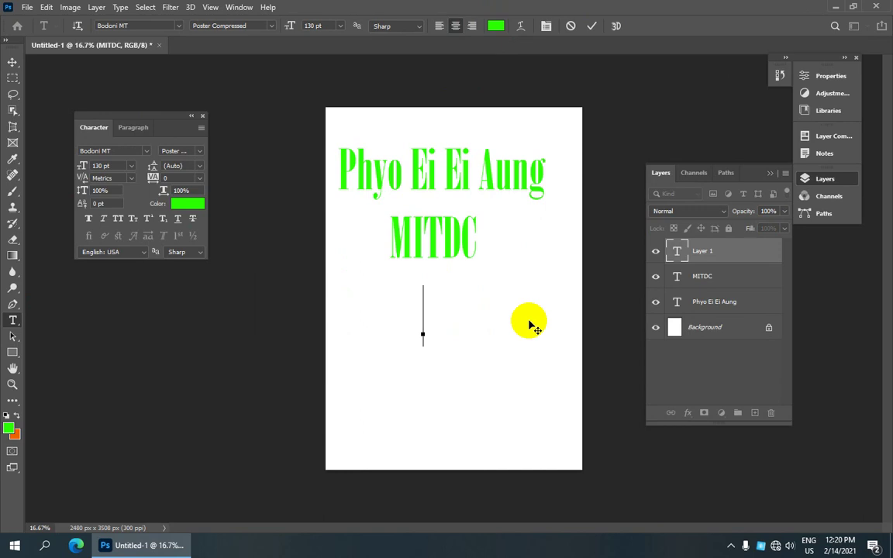
{"action": "type", "text": "100"}
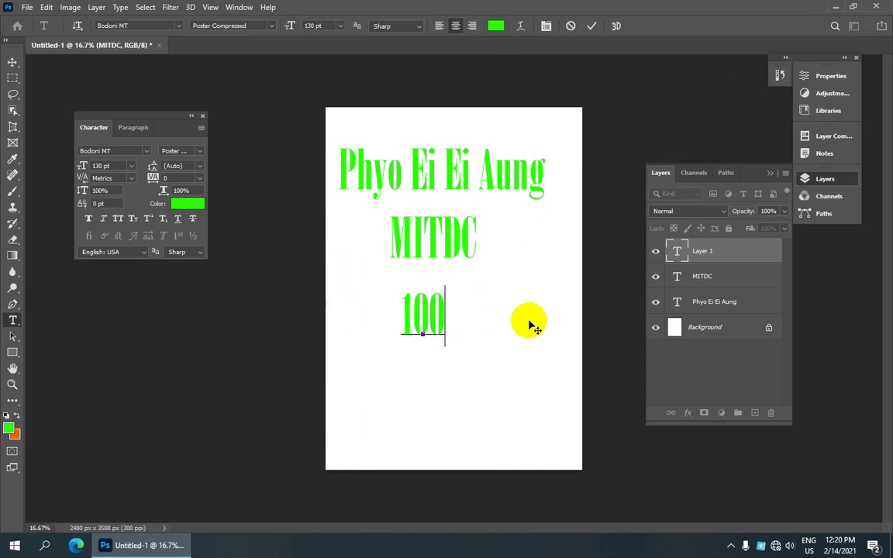
{"action": "key", "text": "Return"}
{"action": "type", "text": "10"}
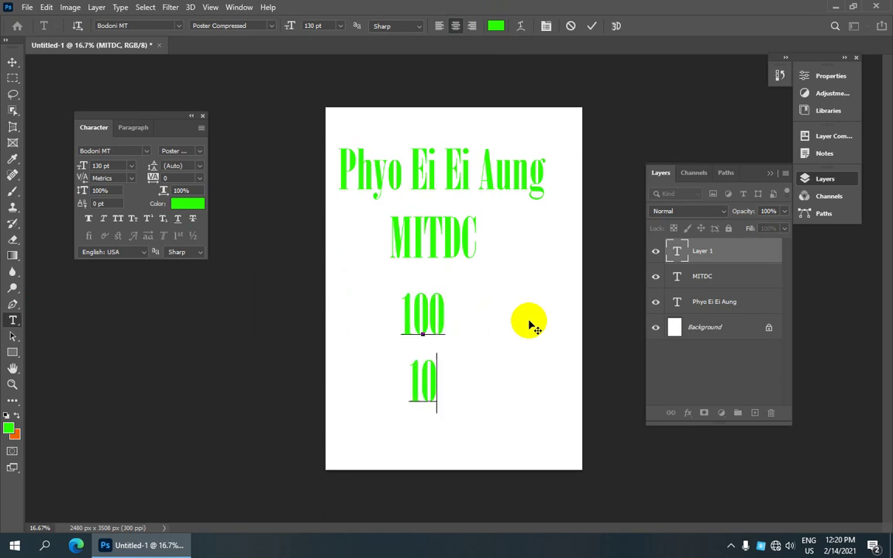
{"action": "key", "text": "Return"}
{"action": "type", "text": "200"}
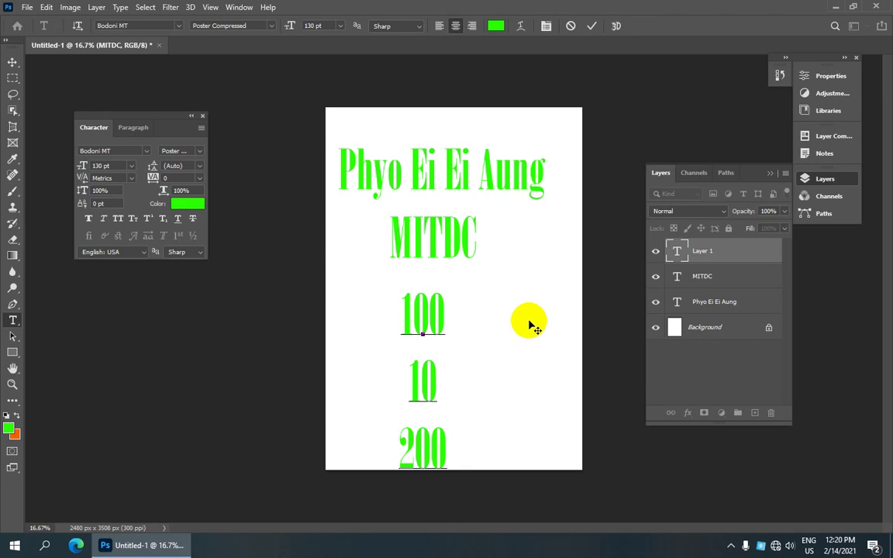
- Commit the number text and move the block up just under MITDC
{"action": "scroll", "coordinate": [529, 326], "scroll_direction": "down", "scroll_amount": 5}
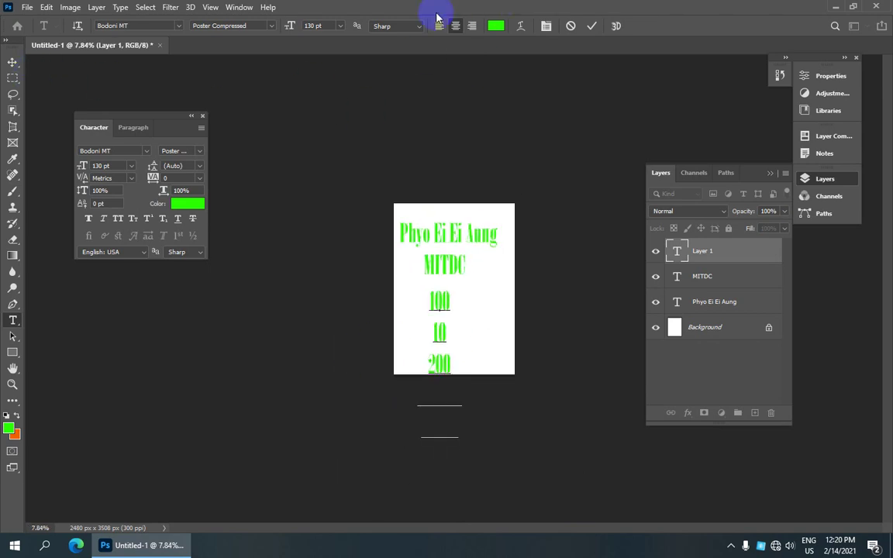
{"action": "left_click", "coordinate": [592, 26]}
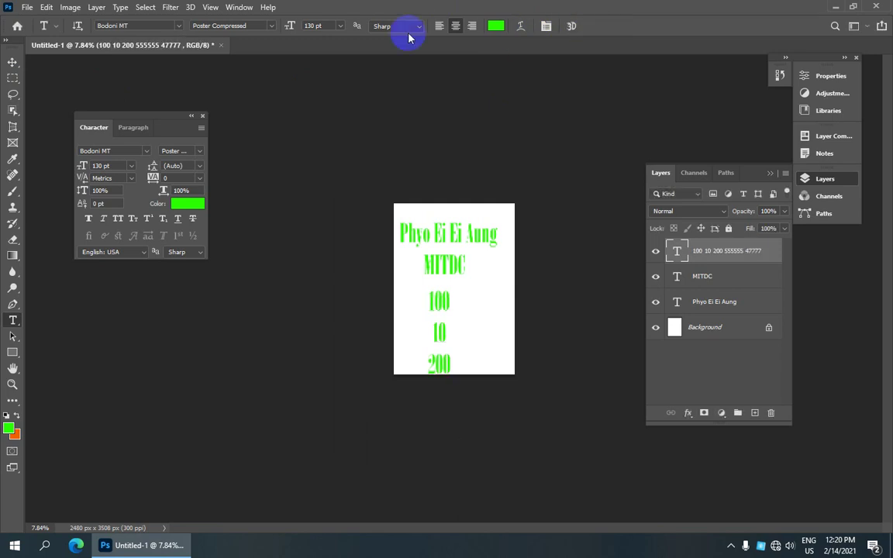
{"action": "left_click", "coordinate": [13, 62]}
{"action": "left_click", "coordinate": [435, 320]}
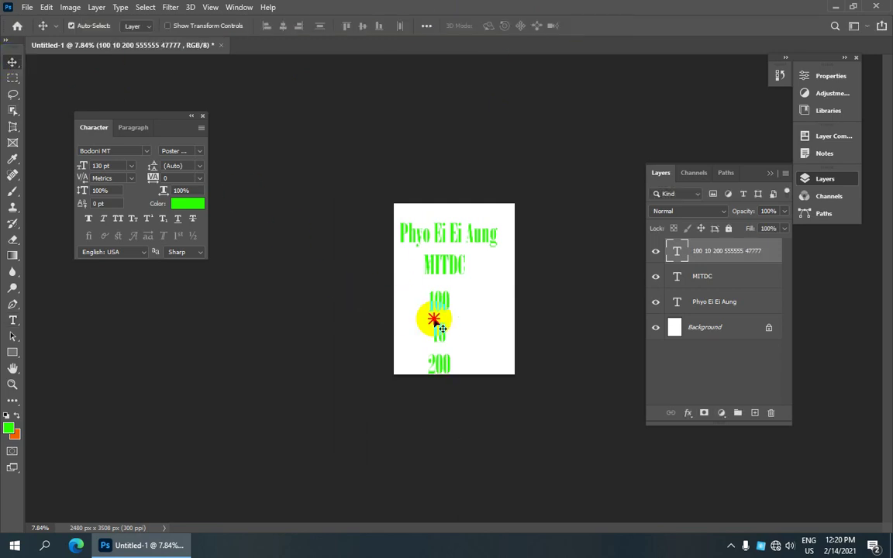
{"action": "left_click_drag", "start_coordinate": [439, 328], "coordinate": [438, 313]}
- Free-transform the number block down to about 43.58% of its size
{"action": "scroll", "coordinate": [441, 318], "scroll_direction": "up", "scroll_amount": 5}
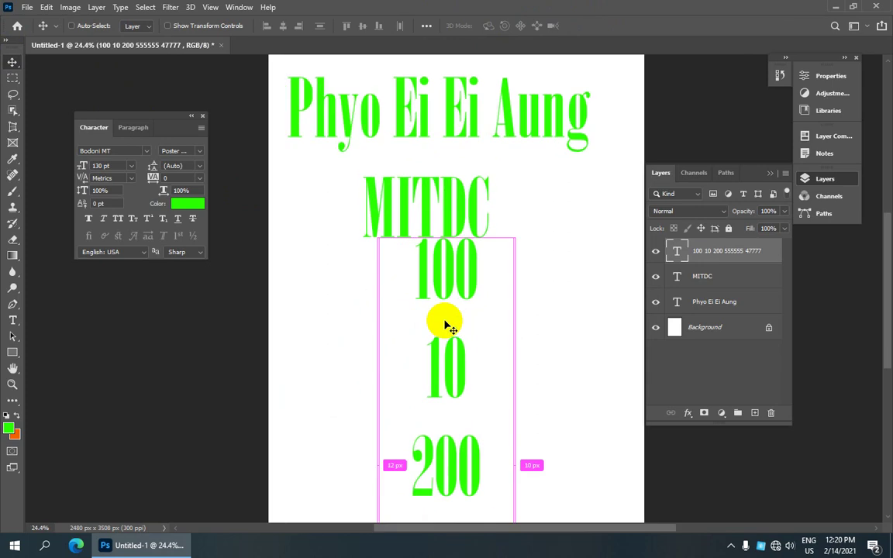
{"action": "key", "text": "ctrl+t"}
{"action": "scroll", "coordinate": [473, 341], "scroll_direction": "down", "scroll_amount": 1}
{"action": "mouse_move", "coordinate": [503, 244]}
{"action": "left_mouse_down"}
{"action": "mouse_move", "coordinate": [470, 362]}
{"action": "mouse_move", "coordinate": [433, 382]}
{"action": "mouse_move", "coordinate": [445, 255]}
{"action": "mouse_move", "coordinate": [446, 385]}
{"action": "mouse_move", "coordinate": [434, 294]}
{"action": "left_mouse_up"}
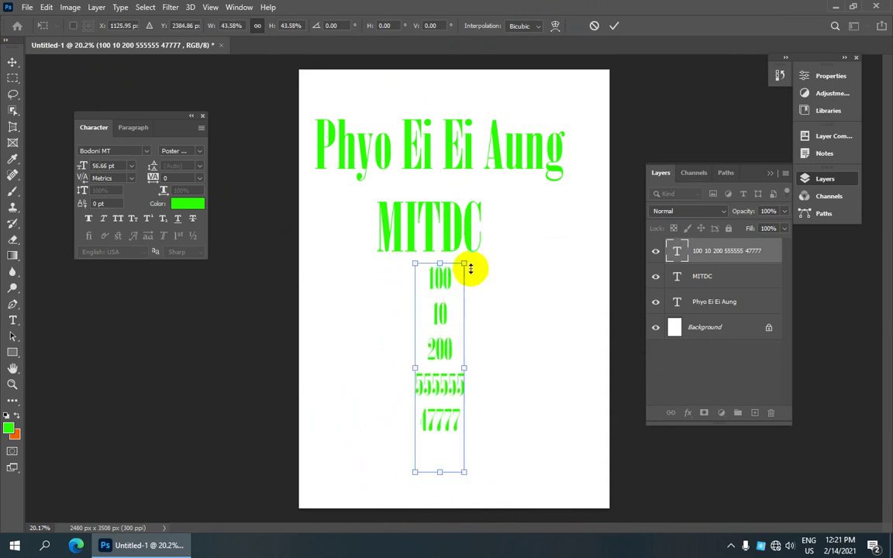
- Rescale the number column to about a quarter size under MITDC and apply the transform
{"action": "mouse_move", "coordinate": [464, 264]}
{"action": "left_mouse_down"}
{"action": "mouse_move", "coordinate": [440, 369]}
{"action": "mouse_move", "coordinate": [464, 211]}
{"action": "left_mouse_up"}
{"action": "scroll", "coordinate": [420, 401], "scroll_direction": "up", "scroll_amount": 2}
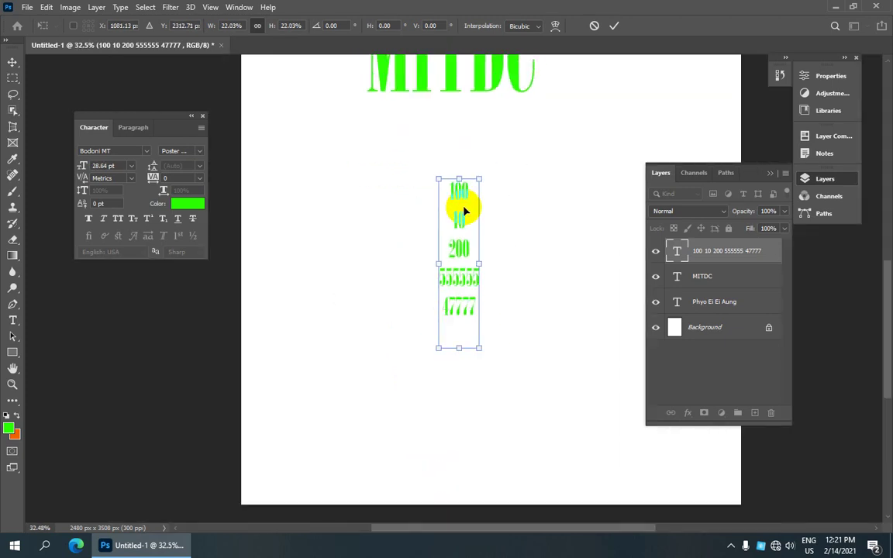
{"action": "scroll", "coordinate": [463, 211], "scroll_direction": "down", "scroll_amount": 2}
{"action": "left_click_drag", "start_coordinate": [480, 180], "coordinate": [506, 167]}
{"action": "scroll", "coordinate": [465, 199], "scroll_direction": "up", "scroll_amount": 1}
{"action": "scroll", "coordinate": [474, 219], "scroll_direction": "down", "scroll_amount": 2}
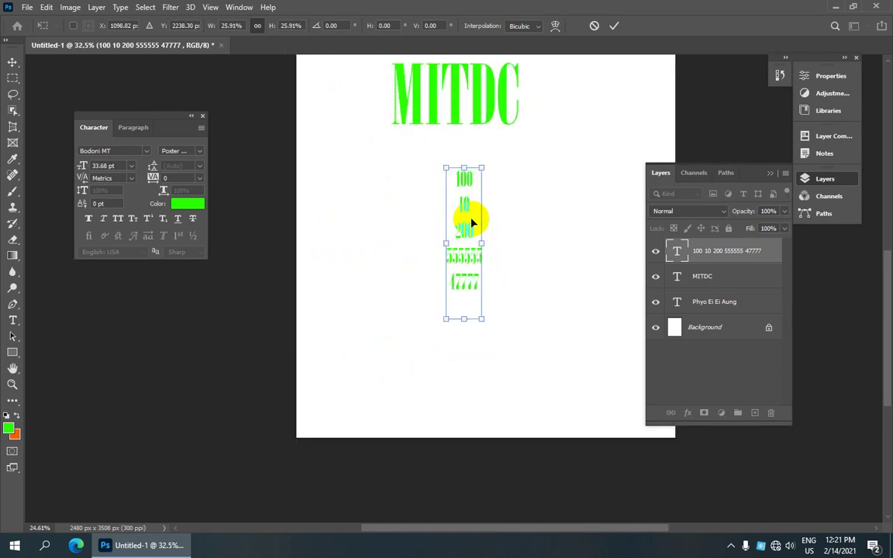
{"action": "left_click", "coordinate": [13, 320]}
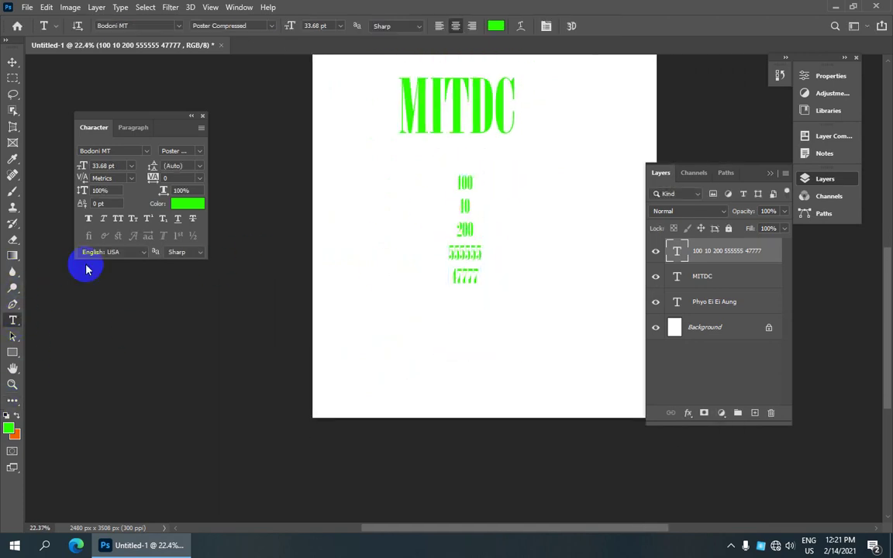
- Change the number column's text colour from green to red (ff0000)
{"action": "left_click", "coordinate": [190, 204]}
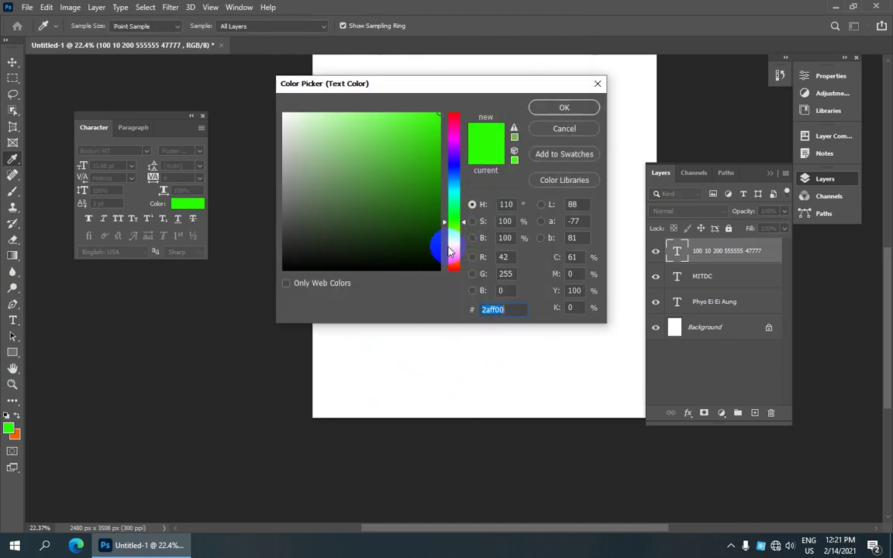
{"action": "left_click_drag", "start_coordinate": [449, 144], "coordinate": [450, 114]}
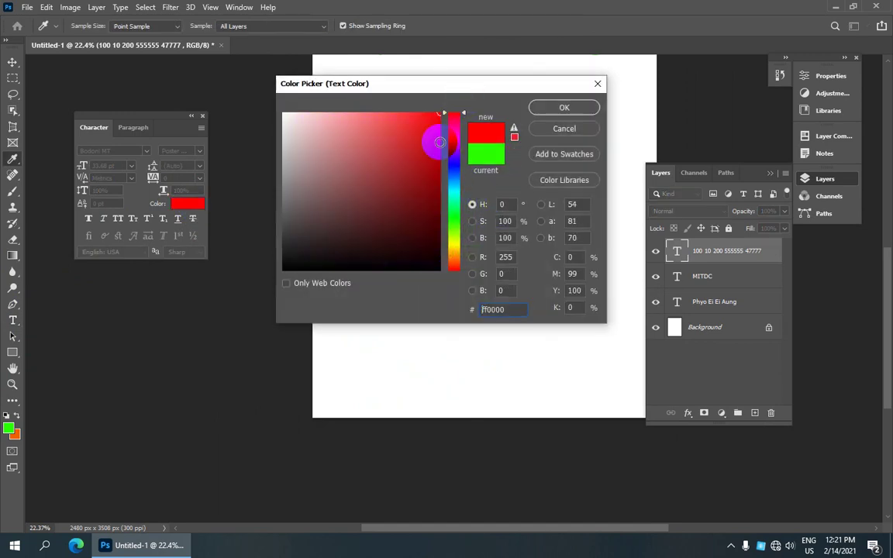
{"action": "left_click", "coordinate": [550, 109]}
{"action": "scroll", "coordinate": [449, 310], "scroll_direction": "down", "scroll_amount": 1}
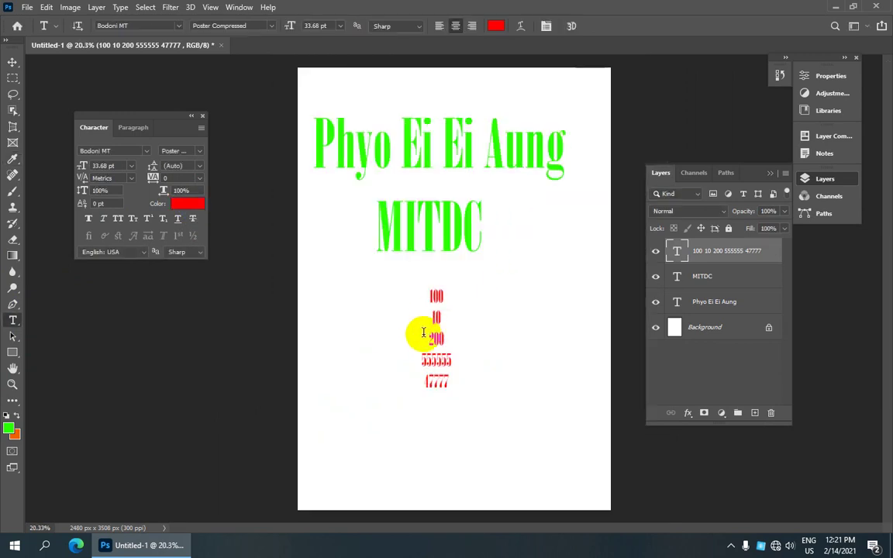
{"action": "scroll", "coordinate": [418, 341], "scroll_direction": "up", "scroll_amount": 1}
{"action": "scroll", "coordinate": [430, 360], "scroll_direction": "up", "scroll_amount": 2}
{"action": "scroll", "coordinate": [440, 365], "scroll_direction": "down", "scroll_amount": 1}
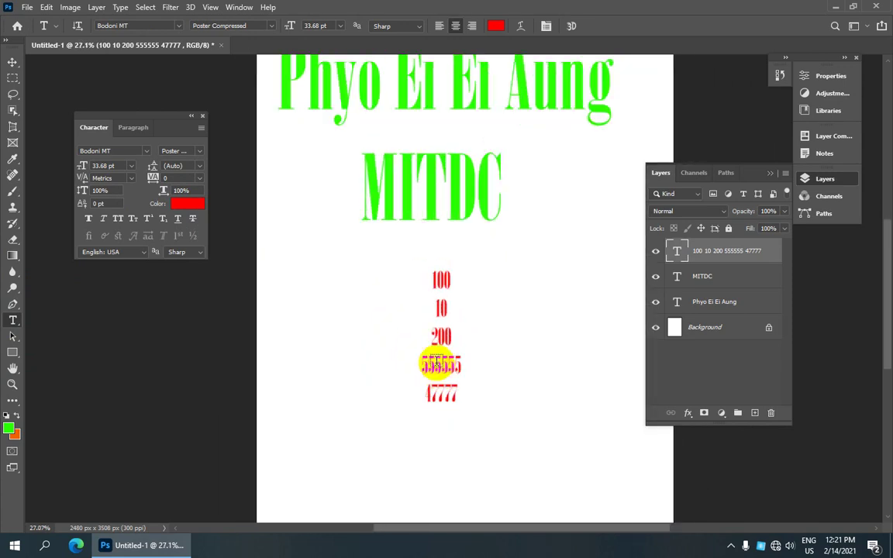
{"action": "scroll", "coordinate": [430, 356], "scroll_direction": "down", "scroll_amount": 1}
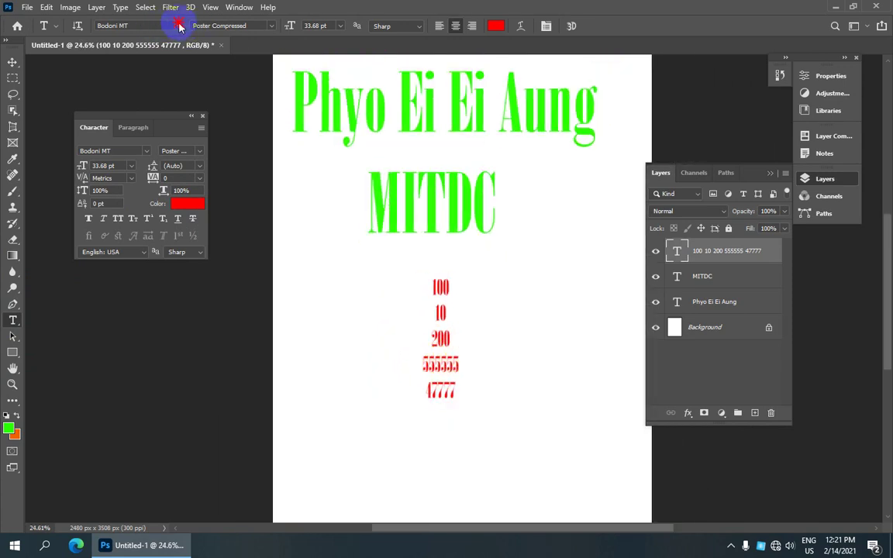
- Set the number column's font to Bodoni MT Poster Compressed
{"action": "left_click", "coordinate": [179, 25]}
{"action": "scroll", "coordinate": [194, 156], "scroll_direction": "down", "scroll_amount": 3}
{"action": "scroll", "coordinate": [195, 156], "scroll_direction": "down", "scroll_amount": 3}
{"action": "scroll", "coordinate": [194, 155], "scroll_direction": "down", "scroll_amount": 2}
{"action": "scroll", "coordinate": [186, 139], "scroll_direction": "down", "scroll_amount": 2}
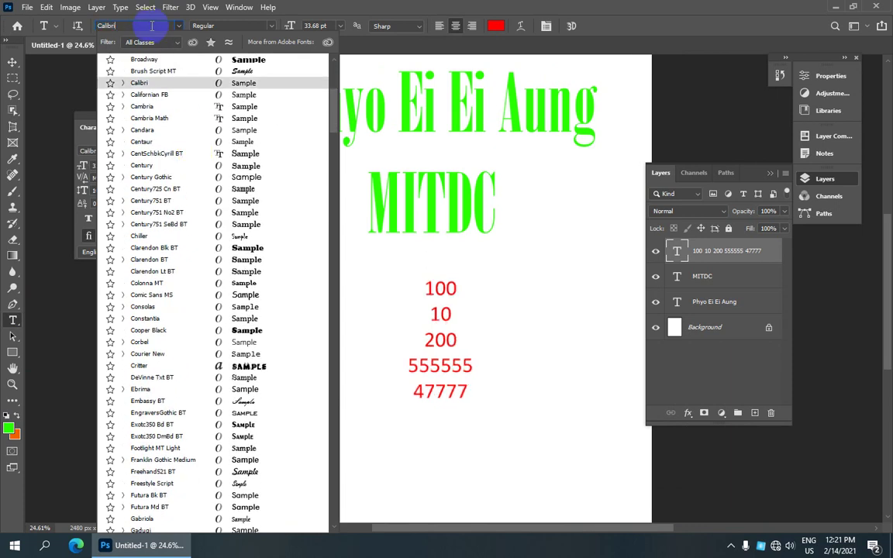
{"action": "type", "text": "Bodoni MT Poster"}
{"action": "key", "text": "Return"}
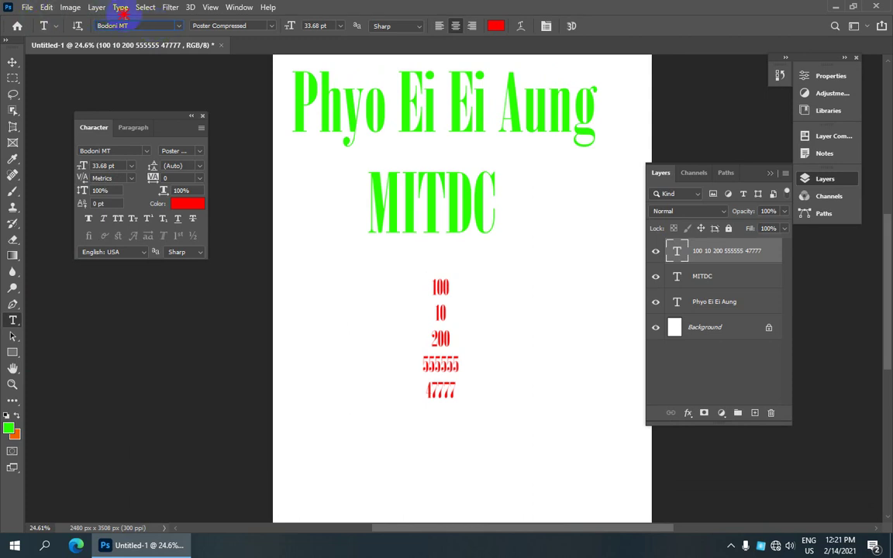
- Preview neighbouring typefaces and settle the numbers on Bahnschrift Regular
{"action": "key", "text": "Down"}
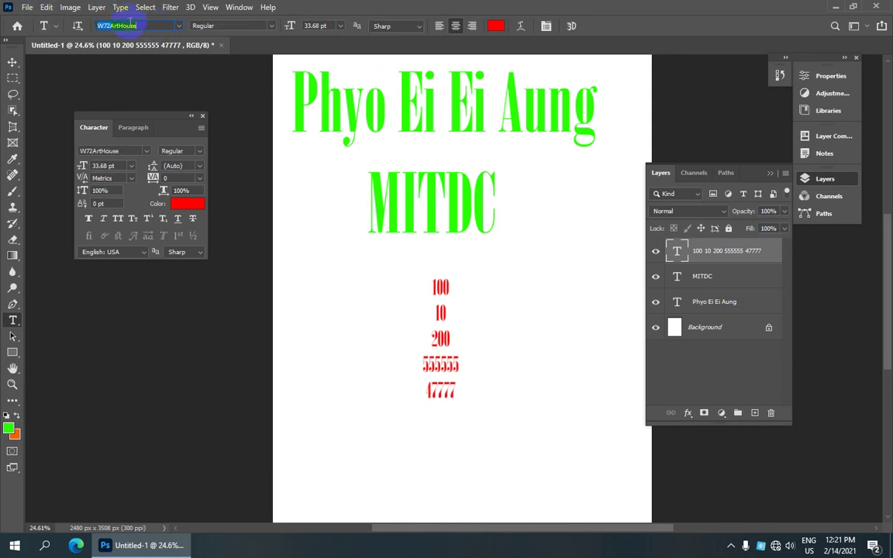
{"action": "key", "text": "Up"}
{"action": "type", "text": "W"}
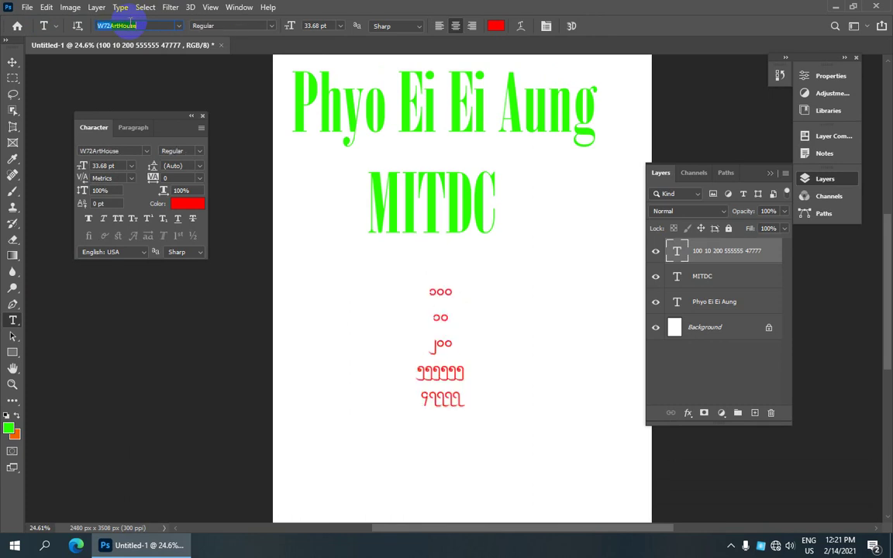
{"action": "type", "text": "Segoe UI Emoji"}
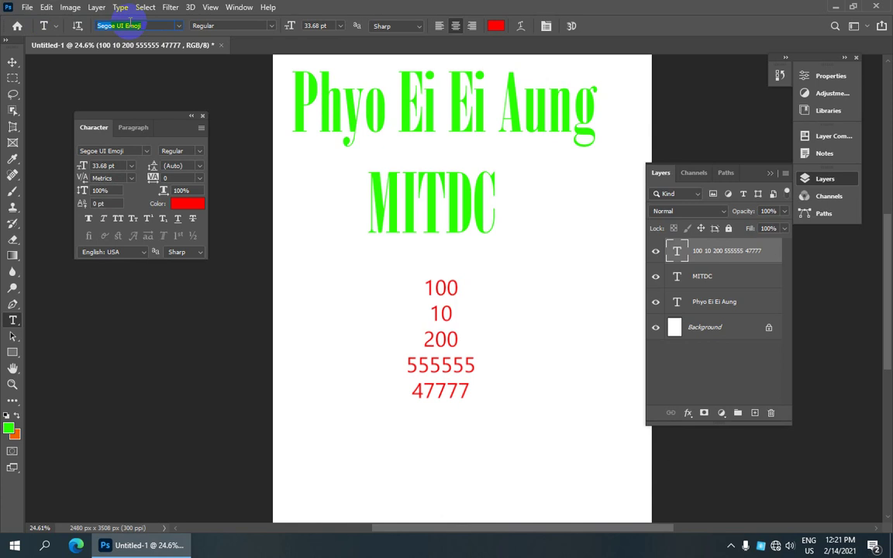
{"action": "type", "text": "Acumin Variable Concept"}
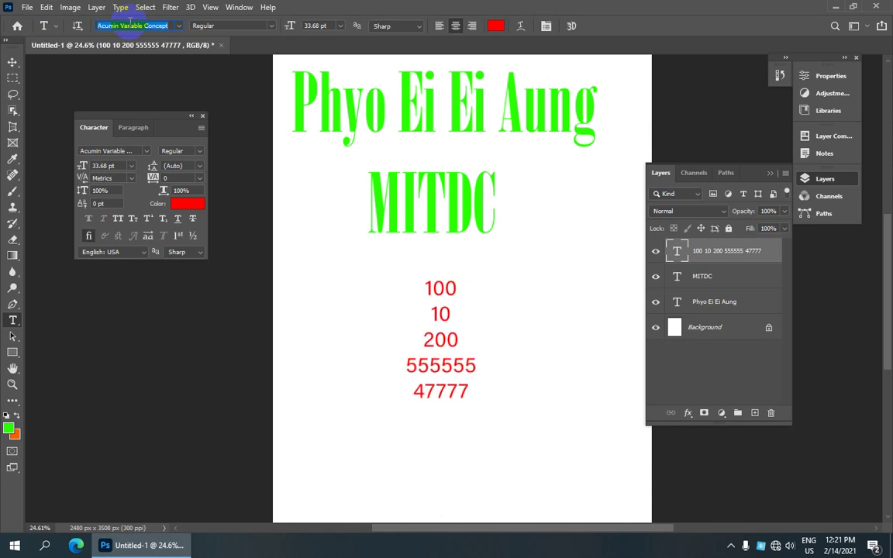
{"action": "type", "text": "Baskerville Old Face"}
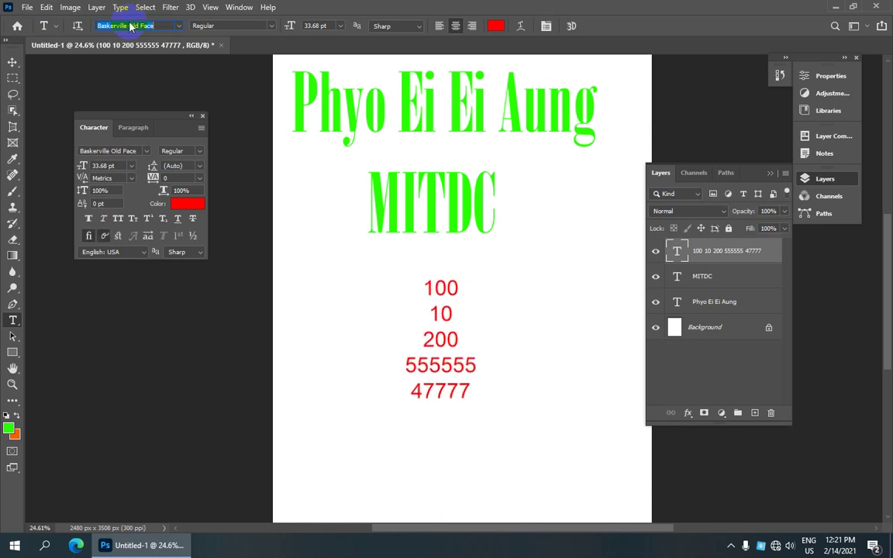
{"action": "type", "text": "Bahnschrift"}
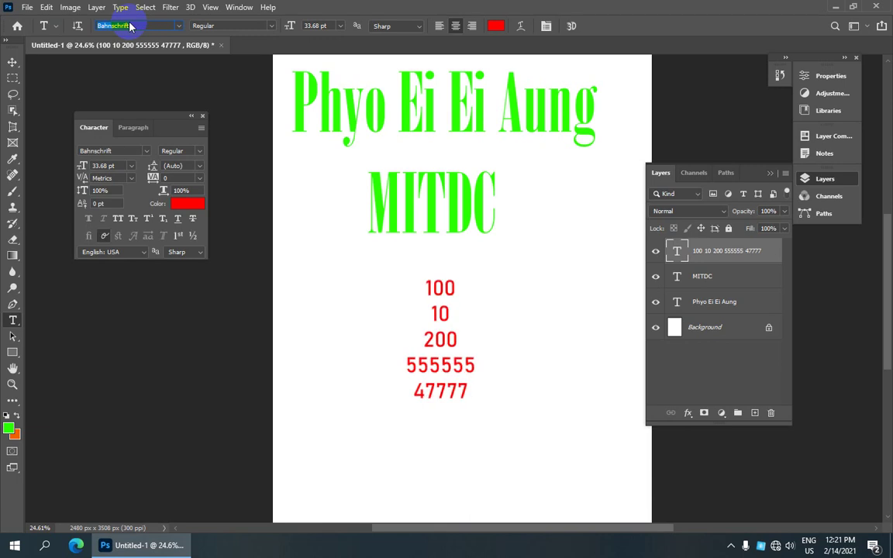
{"action": "left_click", "coordinate": [436, 398]}
{"action": "scroll", "coordinate": [543, 232], "scroll_direction": "down", "scroll_amount": 1}
{"action": "scroll", "coordinate": [583, 137], "scroll_direction": "down", "scroll_amount": 1}
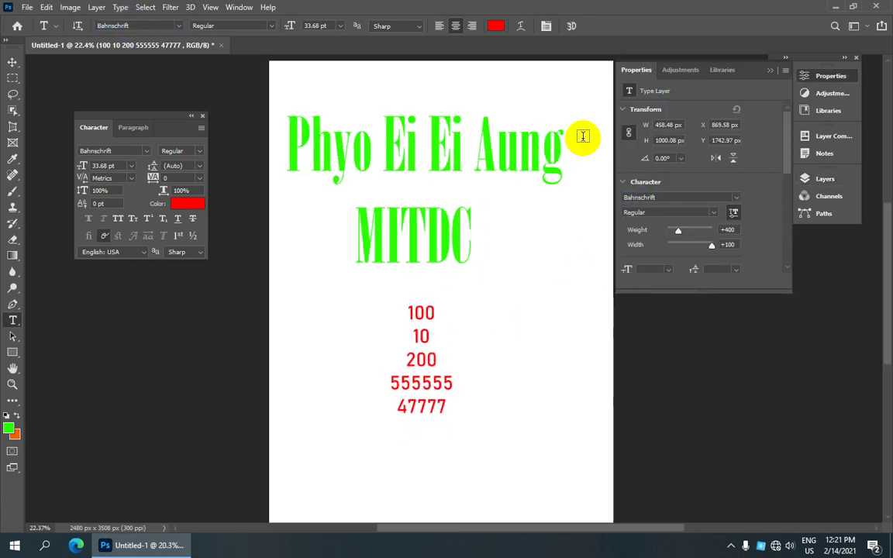
{"action": "scroll", "coordinate": [492, 333], "scroll_direction": "up", "scroll_amount": 1}
{"action": "scroll", "coordinate": [391, 403], "scroll_direction": "down", "scroll_amount": 1}
{"action": "scroll", "coordinate": [343, 423], "scroll_direction": "down", "scroll_amount": 1}
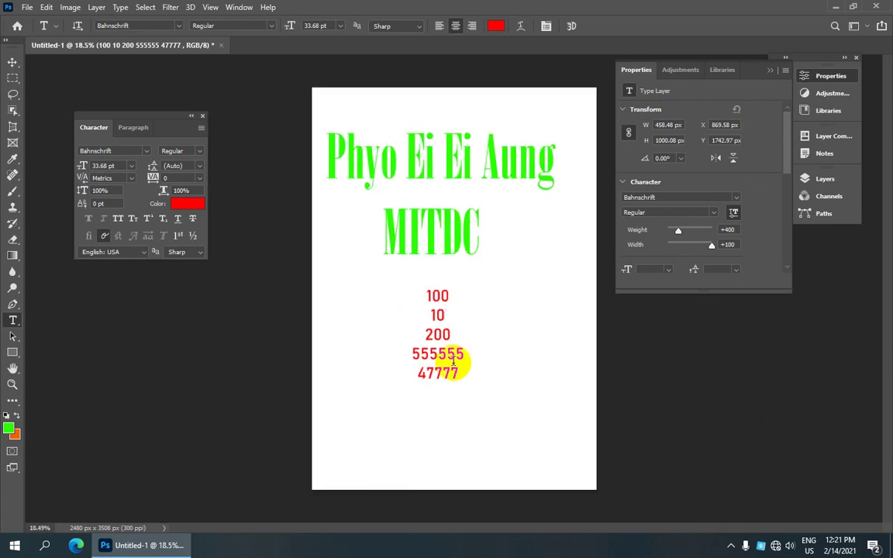
{"action": "scroll", "coordinate": [453, 361], "scroll_direction": "up", "scroll_amount": 2}
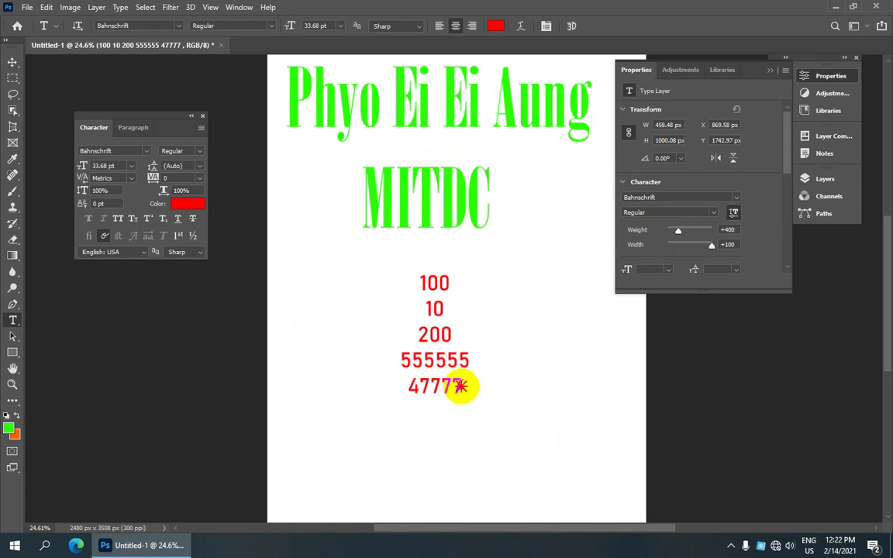
- Add a sixth line, 233128941, after 47777 and commit the text edit
{"action": "left_click", "coordinate": [460, 386]}
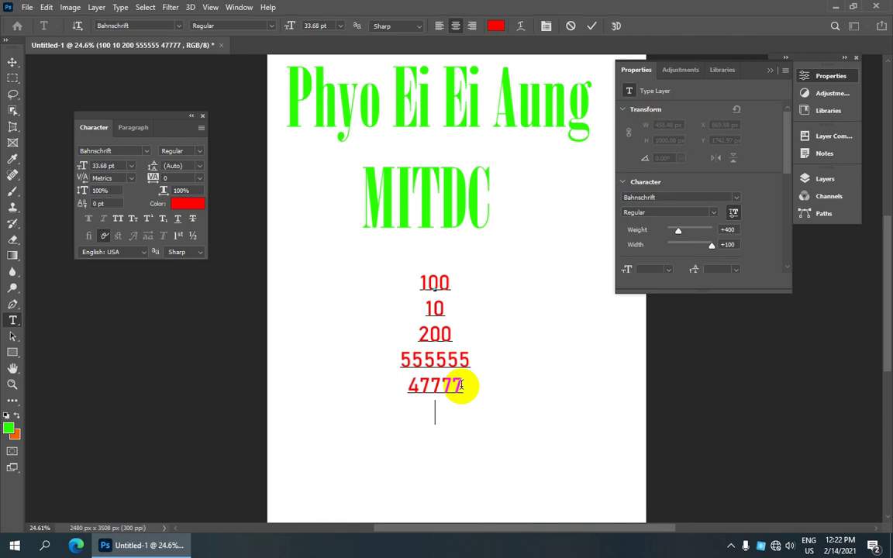
{"action": "type", "text": "3312"}
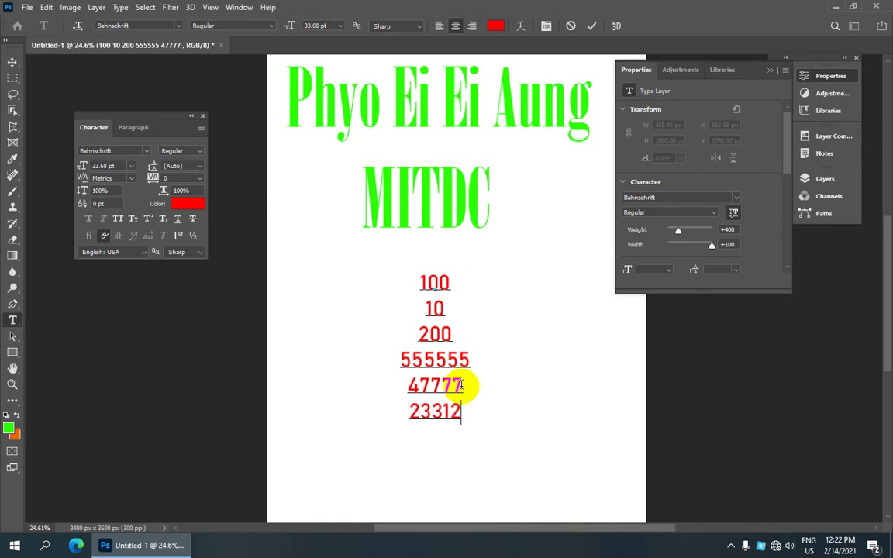
{"action": "type", "text": "8941"}
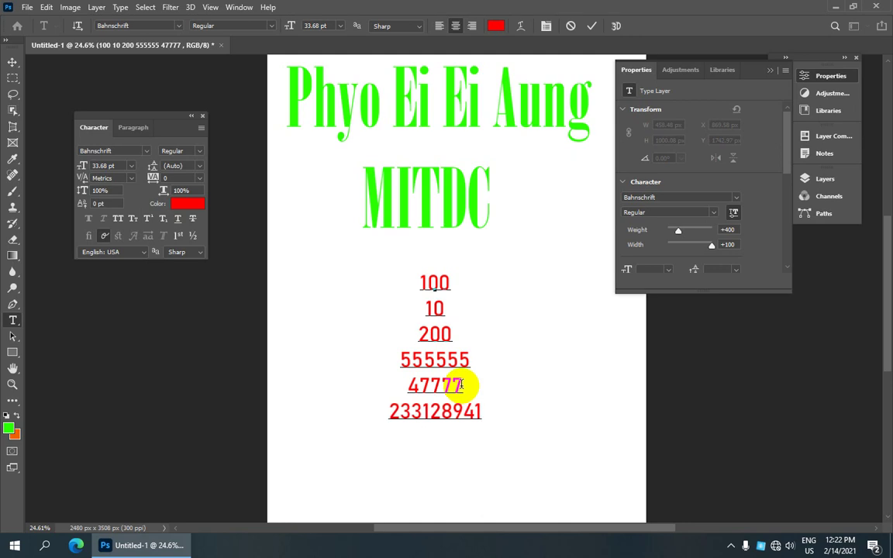
{"action": "key", "text": "ctrl+Return"}
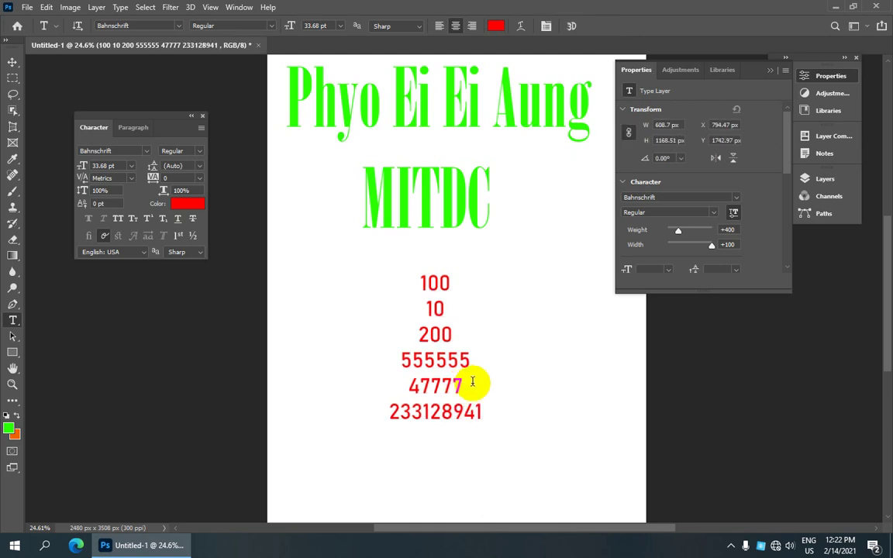
{"action": "scroll", "coordinate": [449, 383], "scroll_direction": "down", "scroll_amount": 2}
{"action": "scroll", "coordinate": [444, 381], "scroll_direction": "up", "scroll_amount": 3}
{"action": "scroll", "coordinate": [443, 381], "scroll_direction": "down", "scroll_amount": 2}
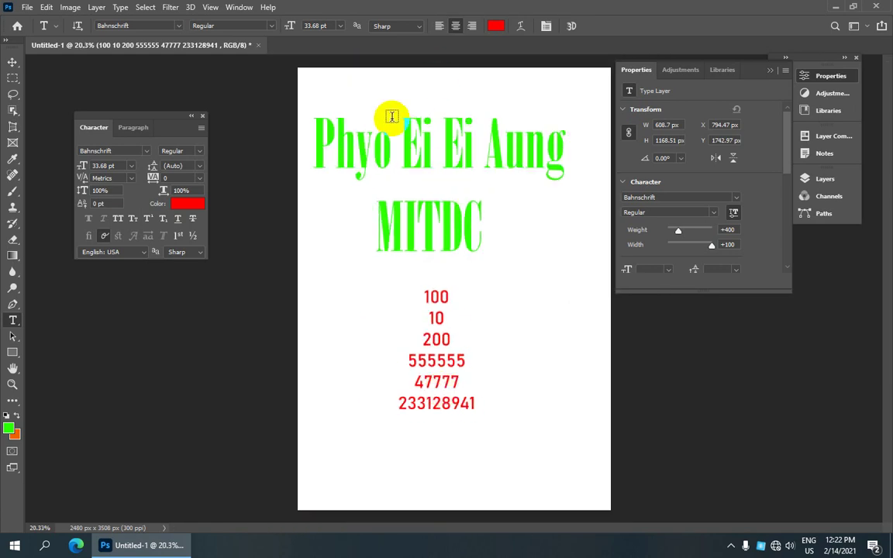
{"action": "scroll", "coordinate": [439, 396], "scroll_direction": "down", "scroll_amount": 1}
{"action": "scroll", "coordinate": [439, 397], "scroll_direction": "up", "scroll_amount": 2}
{"action": "scroll", "coordinate": [484, 379], "scroll_direction": "down", "scroll_amount": 1}
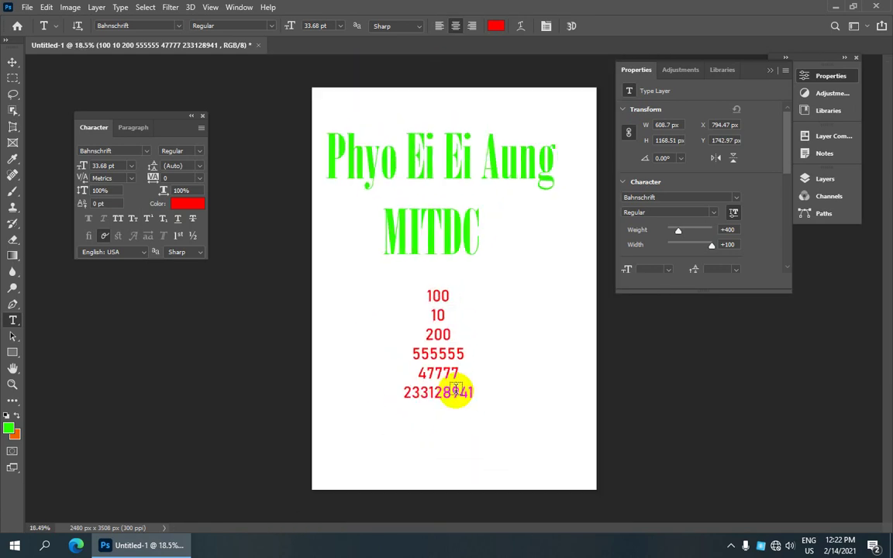
- Switch from the Properties panel to the Layers panel with F7
{"action": "key", "text": "F7"}
{"action": "scroll", "coordinate": [425, 374], "scroll_direction": "down", "scroll_amount": 1}
{"action": "scroll", "coordinate": [404, 378], "scroll_direction": "up", "scroll_amount": 1}
{"action": "scroll", "coordinate": [434, 374], "scroll_direction": "up", "scroll_amount": 1}
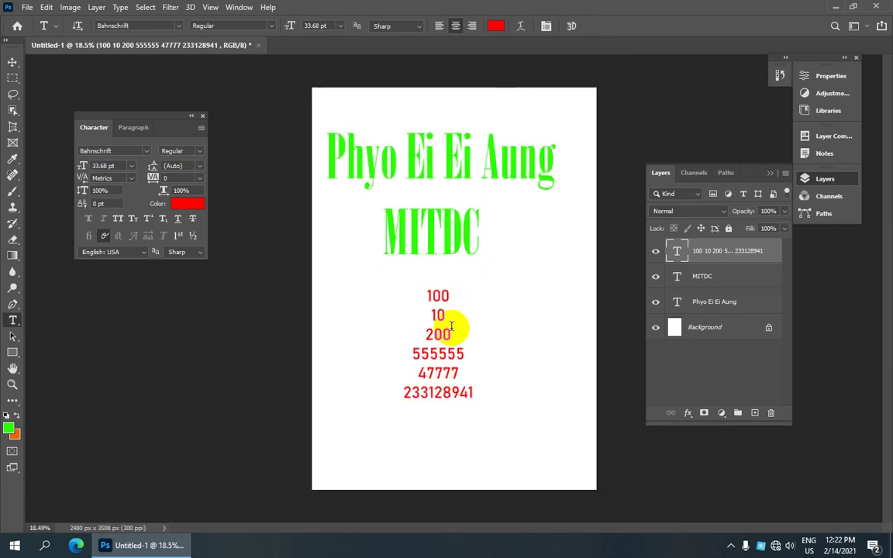
- Right-align the red number column so all six lines share one right edge
{"action": "left_click", "coordinate": [470, 27]}
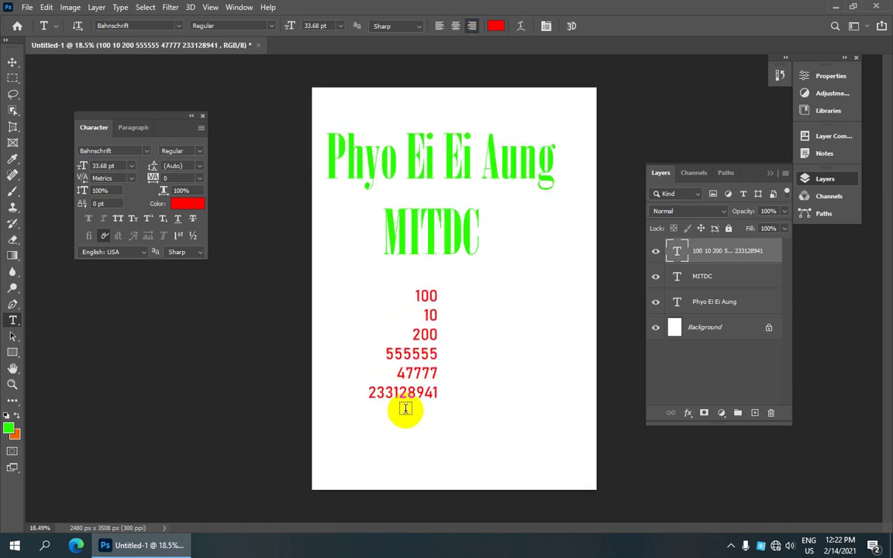
{"action": "scroll", "coordinate": [387, 391], "scroll_direction": "up", "scroll_amount": 1}
{"action": "scroll", "coordinate": [364, 412], "scroll_direction": "up", "scroll_amount": 1}
{"action": "scroll", "coordinate": [422, 415], "scroll_direction": "down", "scroll_amount": 1}
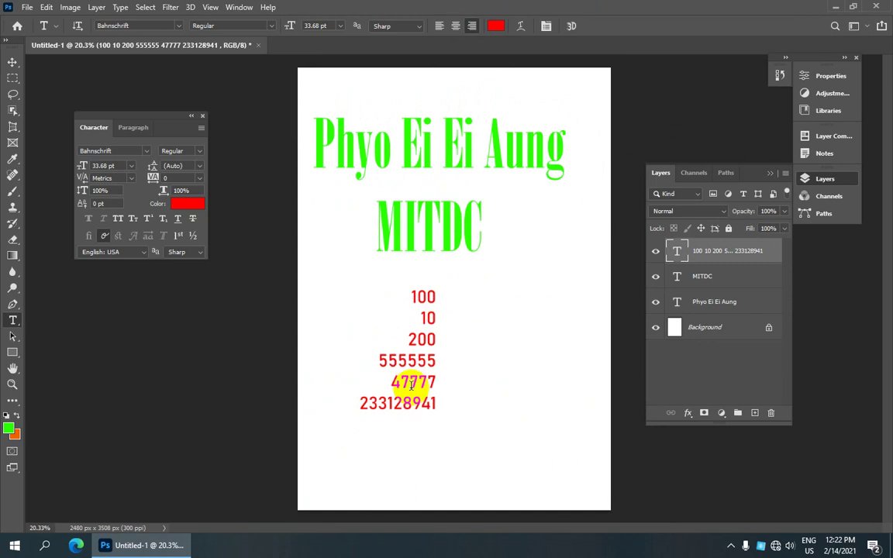
{"action": "scroll", "coordinate": [411, 383], "scroll_direction": "down", "scroll_amount": 1}
{"action": "scroll", "coordinate": [413, 419], "scroll_direction": "up", "scroll_amount": 1}
{"action": "scroll", "coordinate": [411, 384], "scroll_direction": "down", "scroll_amount": 2}
{"action": "scroll", "coordinate": [387, 390], "scroll_direction": "down", "scroll_amount": 1}
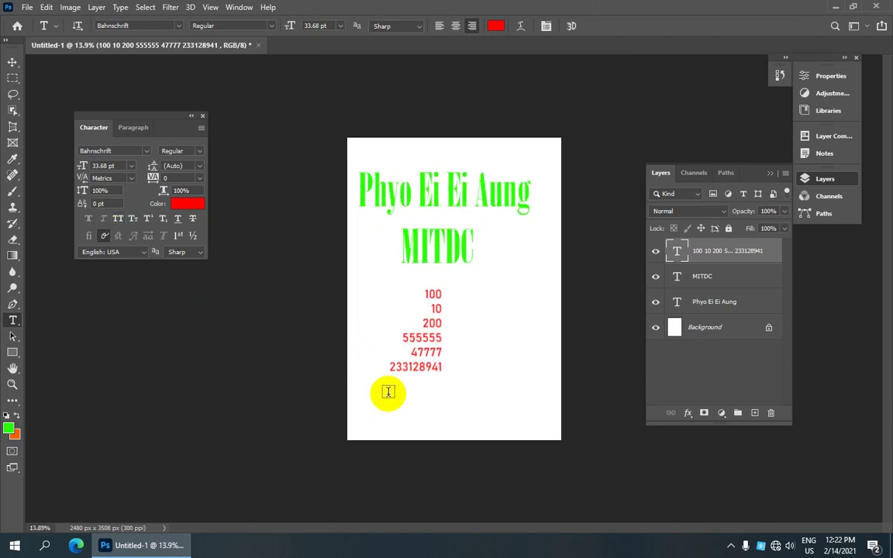
{"action": "scroll", "coordinate": [466, 392], "scroll_direction": "up", "scroll_amount": 2}
{"action": "scroll", "coordinate": [463, 397], "scroll_direction": "up", "scroll_amount": 1}
{"action": "scroll", "coordinate": [459, 395], "scroll_direction": "up", "scroll_amount": 1}
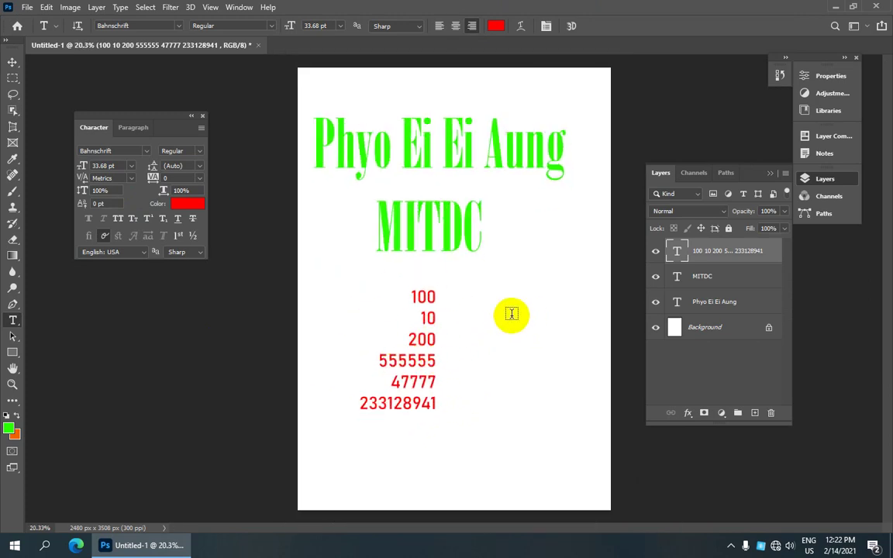
- Select the MITDC layer and change its text colour to magenta ff00f6
{"action": "double_click", "coordinate": [702, 287]}
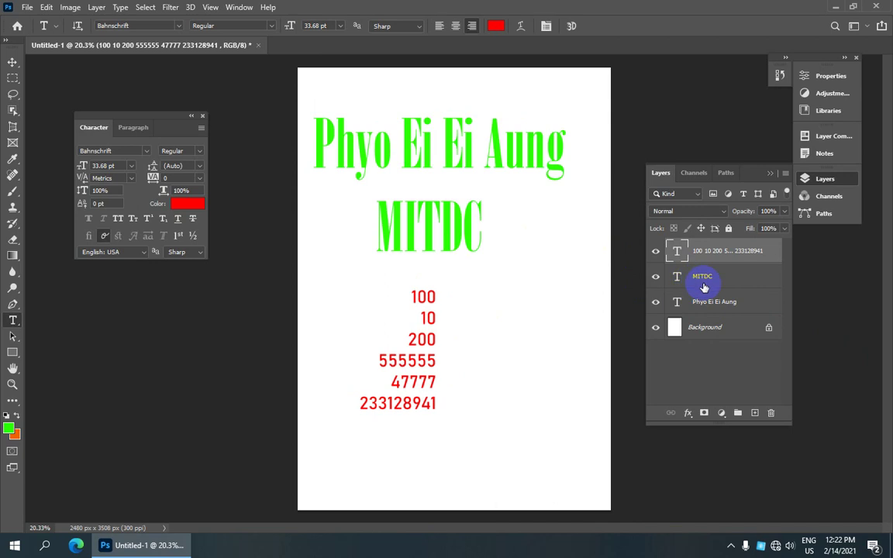
{"action": "key", "text": "Return"}
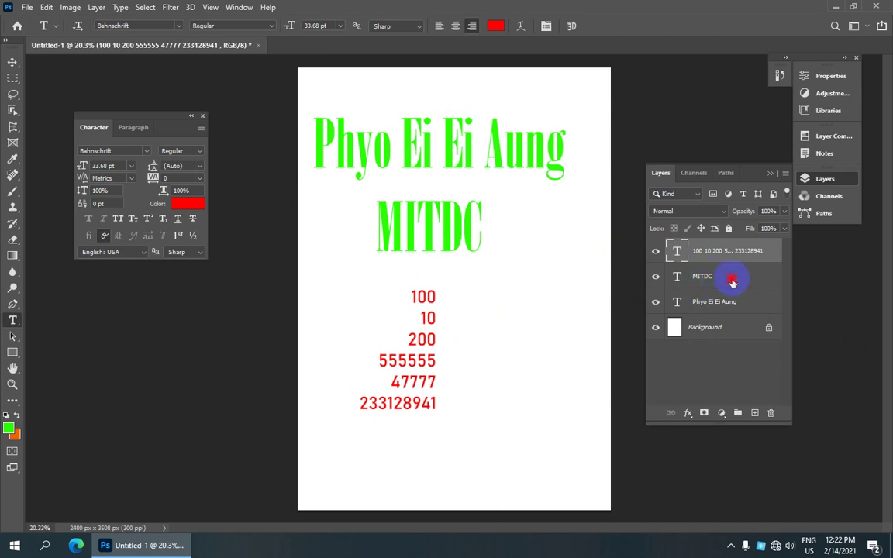
{"action": "left_click", "coordinate": [731, 282]}
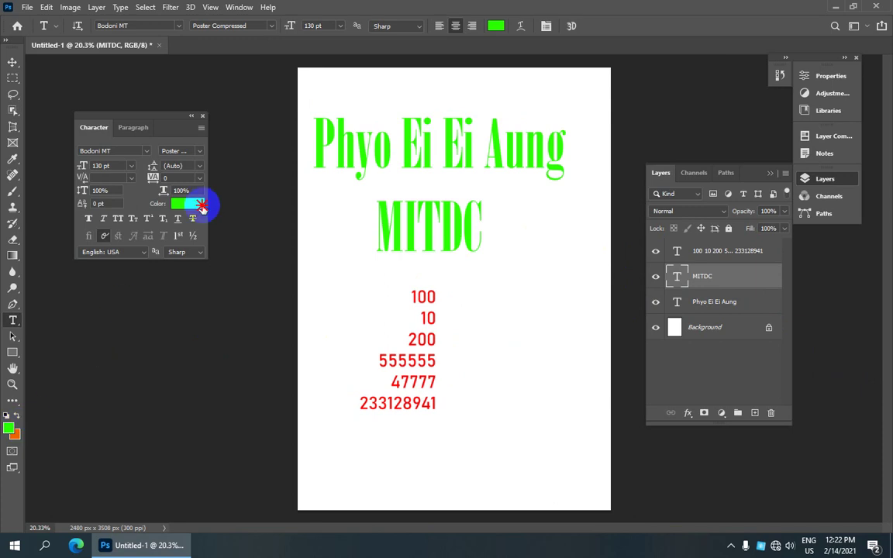
{"action": "left_click", "coordinate": [201, 206]}
{"action": "left_click", "coordinate": [453, 139]}
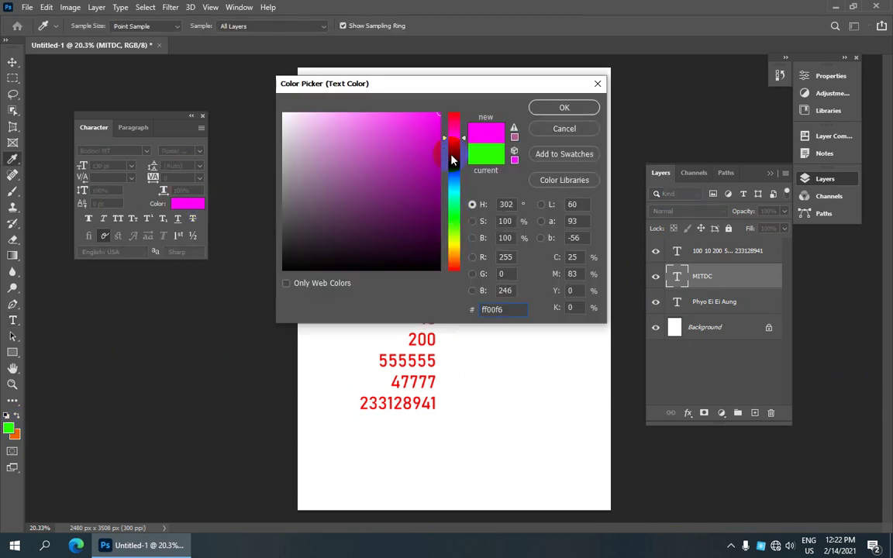
{"action": "left_click", "coordinate": [564, 107]}
{"action": "scroll", "coordinate": [464, 277], "scroll_direction": "down", "scroll_amount": 2}
{"action": "scroll", "coordinate": [457, 295], "scroll_direction": "up", "scroll_amount": 1}
{"action": "scroll", "coordinate": [457, 294], "scroll_direction": "down", "scroll_amount": 1}
{"action": "scroll", "coordinate": [456, 294], "scroll_direction": "up", "scroll_amount": 1}
{"action": "scroll", "coordinate": [452, 313], "scroll_direction": "up", "scroll_amount": 1}
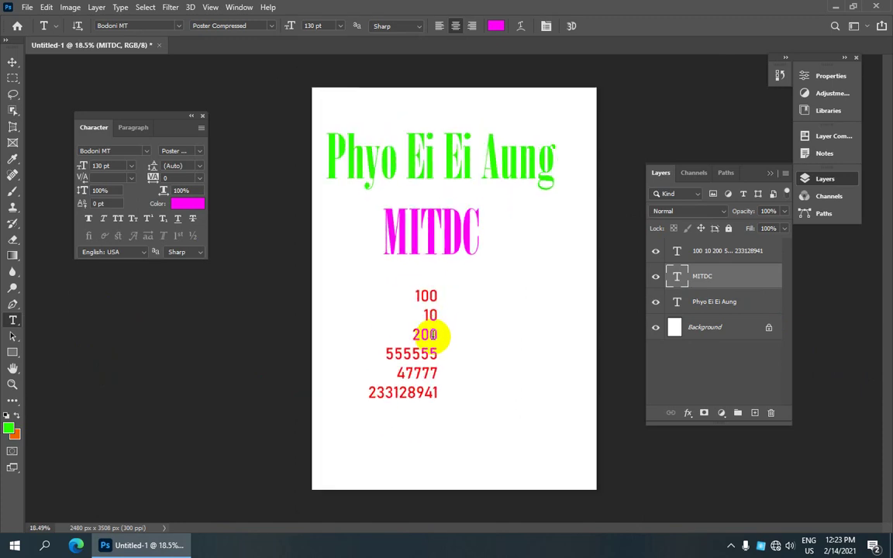
- Create a 72 pt magenta text layer reading '1st' beside the top 100 line
{"action": "left_click", "coordinate": [481, 303]}
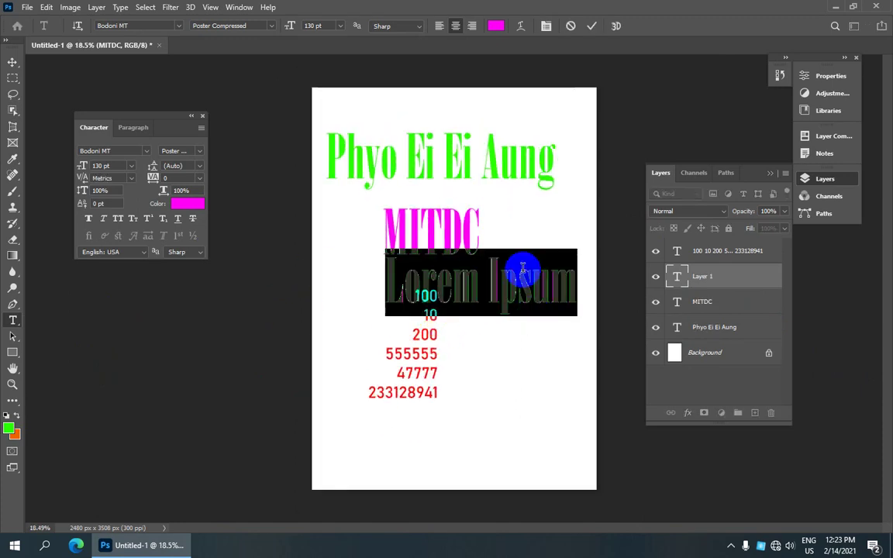
{"action": "key", "text": "Delete"}
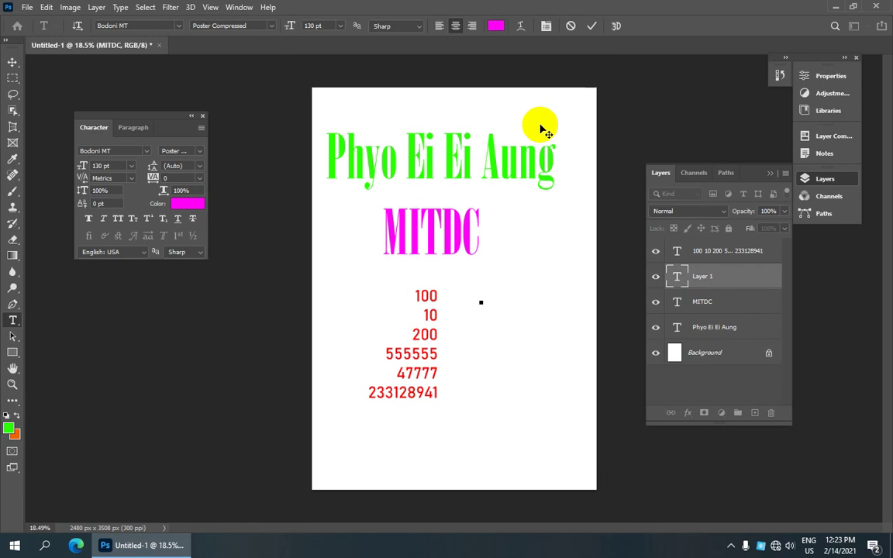
{"action": "left_click", "coordinate": [340, 26]}
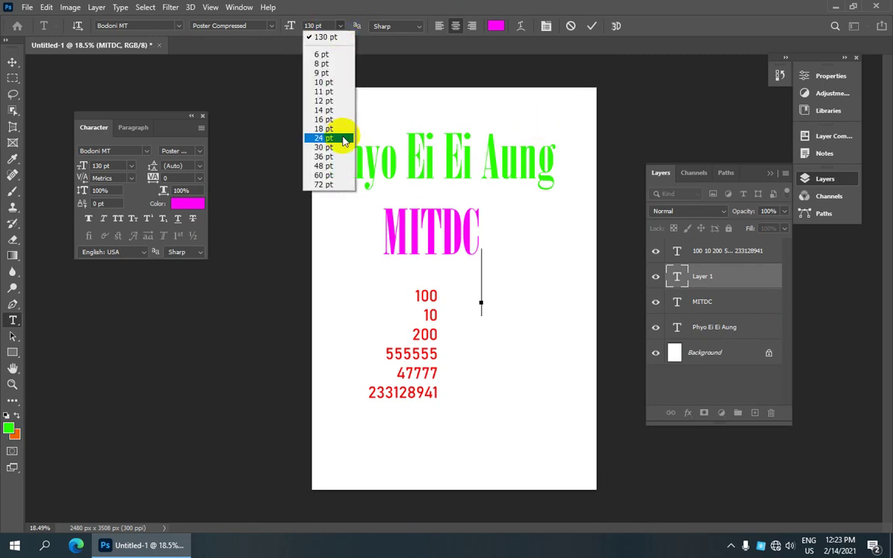
{"action": "left_click", "coordinate": [334, 184]}
{"action": "type", "text": "1st"}
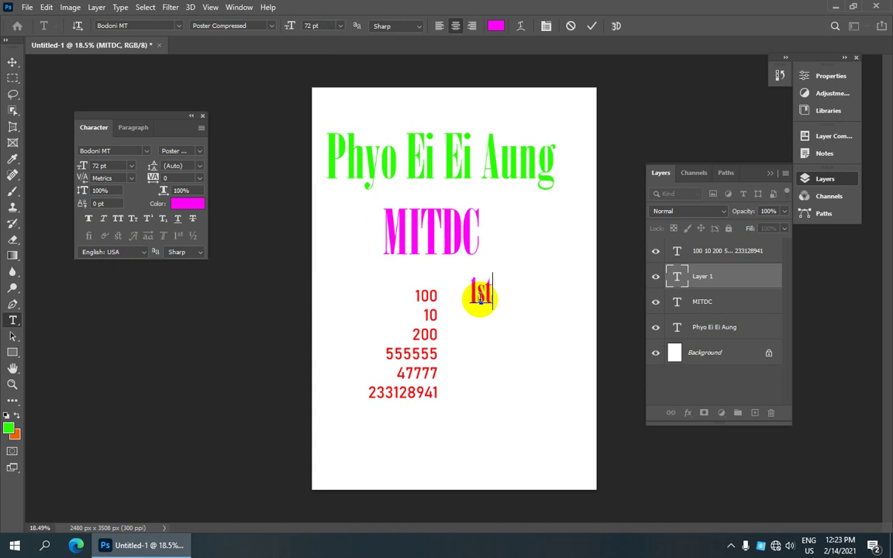
{"action": "scroll", "coordinate": [465, 333], "scroll_direction": "down", "scroll_amount": 2}
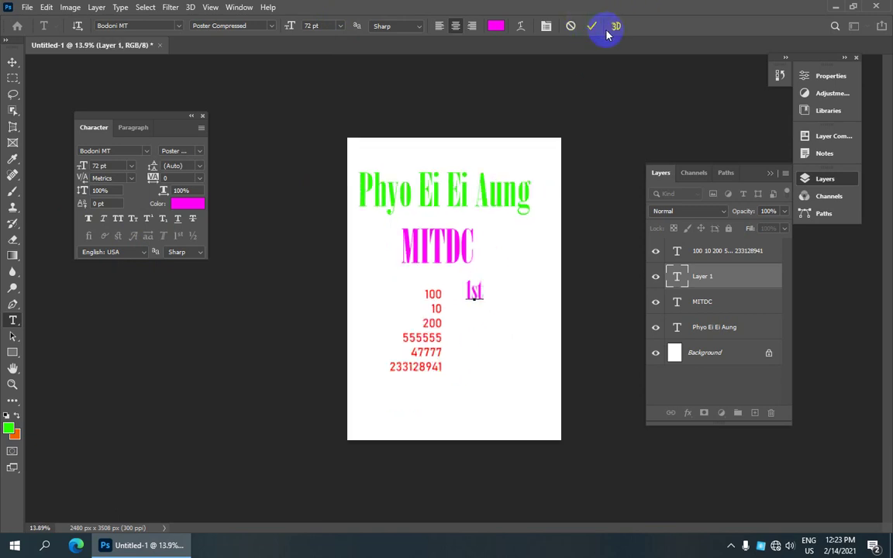
- Commit the 1st text and make its 'st' letters superscript
{"action": "left_click", "coordinate": [592, 27]}
{"action": "scroll", "coordinate": [486, 359], "scroll_direction": "up", "scroll_amount": 1}
{"action": "scroll", "coordinate": [476, 358], "scroll_direction": "up", "scroll_amount": 1}
{"action": "scroll", "coordinate": [485, 329], "scroll_direction": "up", "scroll_amount": 1}
{"action": "scroll", "coordinate": [485, 329], "scroll_direction": "down", "scroll_amount": 1}
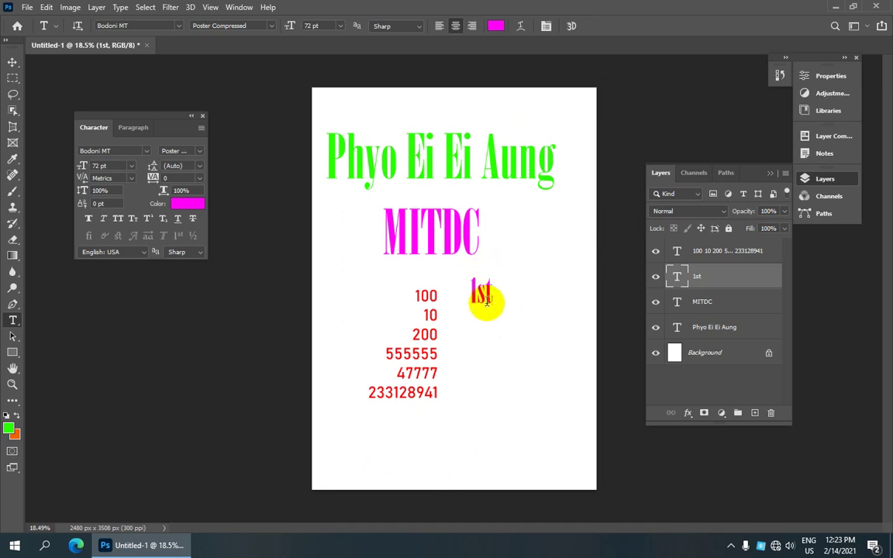
{"action": "scroll", "coordinate": [472, 302], "scroll_direction": "up", "scroll_amount": 1}
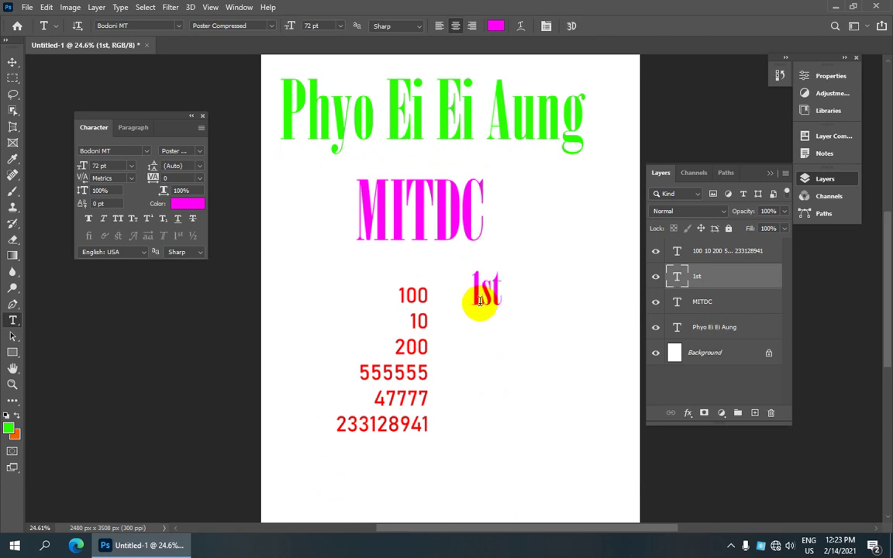
{"action": "left_click_drag", "start_coordinate": [480, 303], "coordinate": [502, 304]}
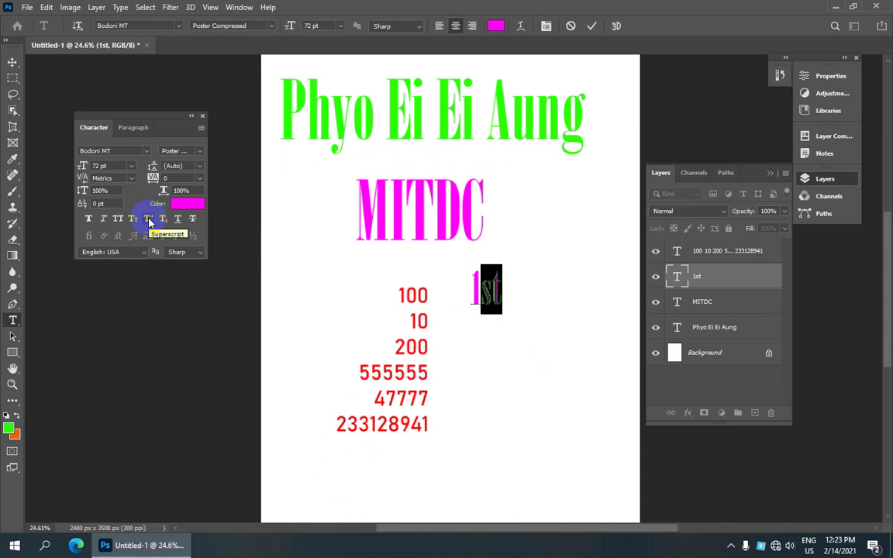
{"action": "left_click", "coordinate": [149, 222]}
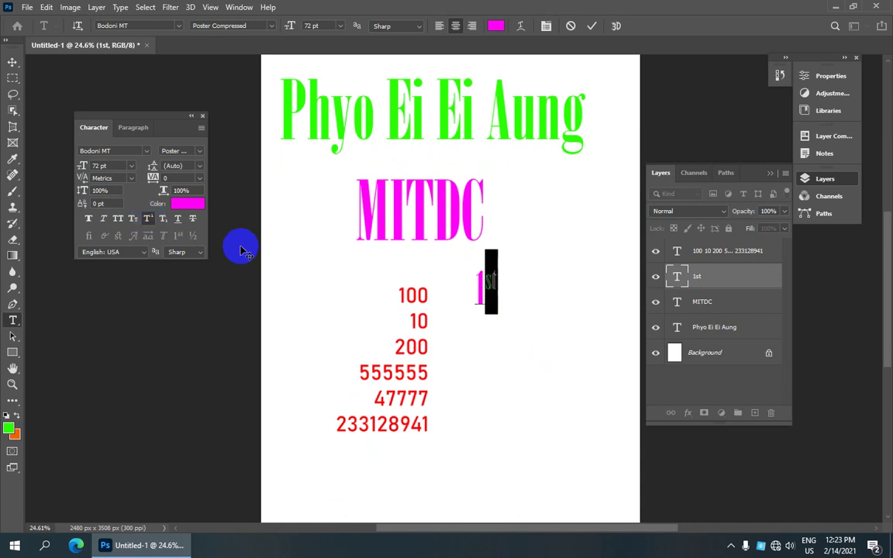
{"action": "scroll", "coordinate": [464, 294], "scroll_direction": "up", "scroll_amount": 1}
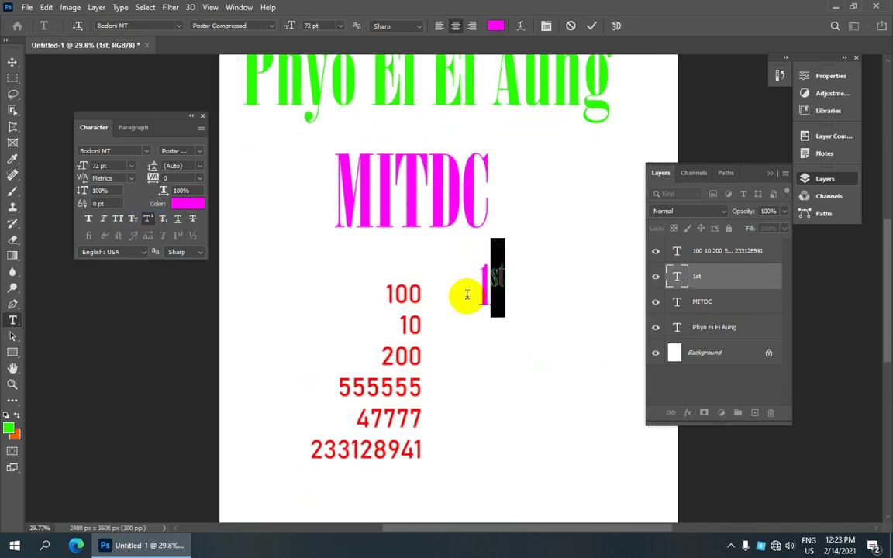
{"action": "left_click", "coordinate": [592, 27]}
- Turn superscript off so 'st' is full size on the baseline, and commit
{"action": "scroll", "coordinate": [493, 336], "scroll_direction": "down", "scroll_amount": 3}
{"action": "scroll", "coordinate": [492, 335], "scroll_direction": "up", "scroll_amount": 1}
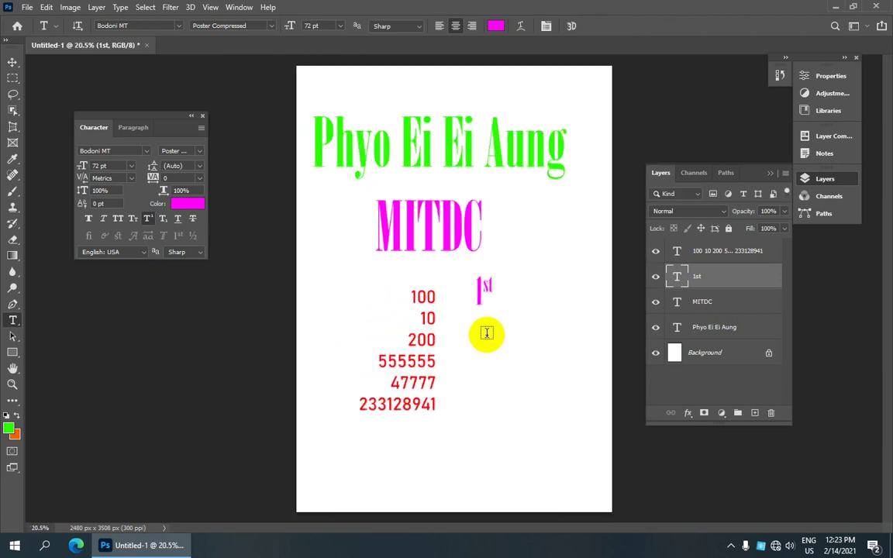
{"action": "scroll", "coordinate": [485, 321], "scroll_direction": "up", "scroll_amount": 1}
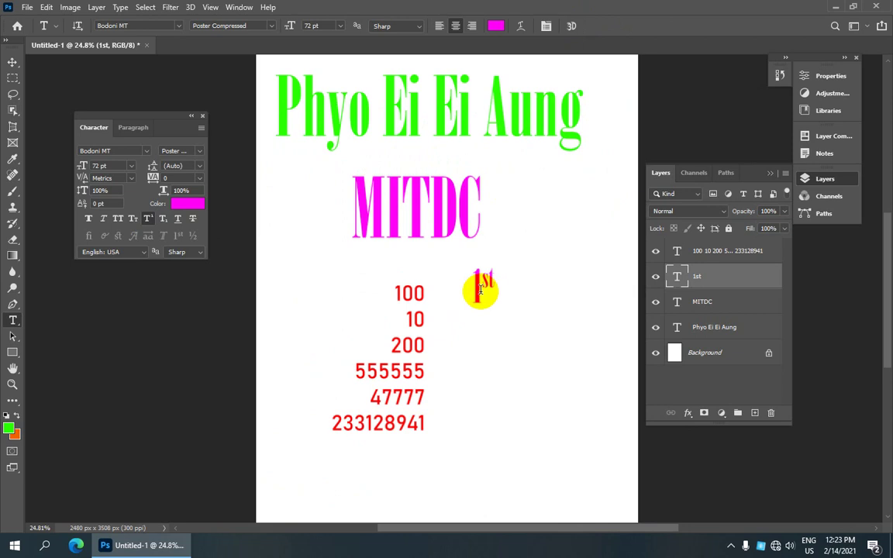
{"action": "left_click_drag", "start_coordinate": [480, 289], "coordinate": [496, 295]}
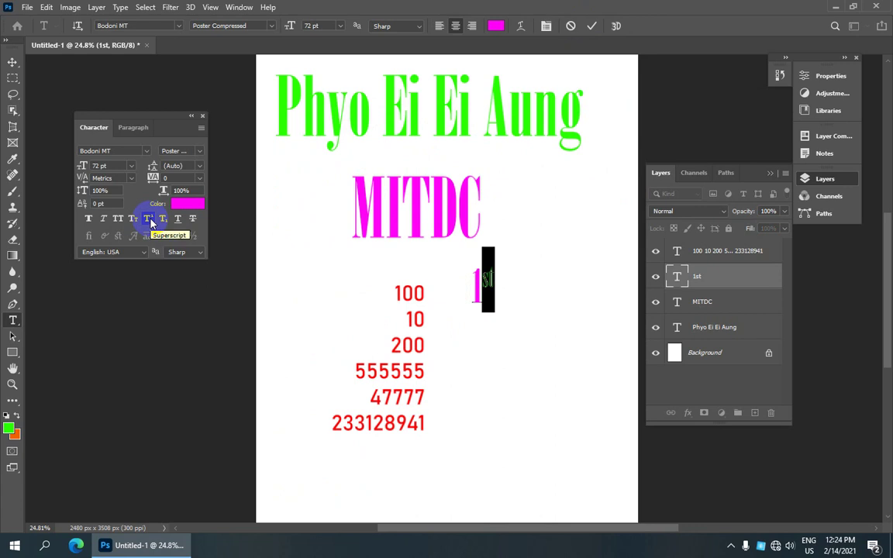
{"action": "left_click", "coordinate": [149, 218]}
{"action": "scroll", "coordinate": [463, 279], "scroll_direction": "down", "scroll_amount": 2, "text": "alt"}
{"action": "scroll", "coordinate": [472, 295], "scroll_direction": "up", "scroll_amount": 1, "text": "alt"}
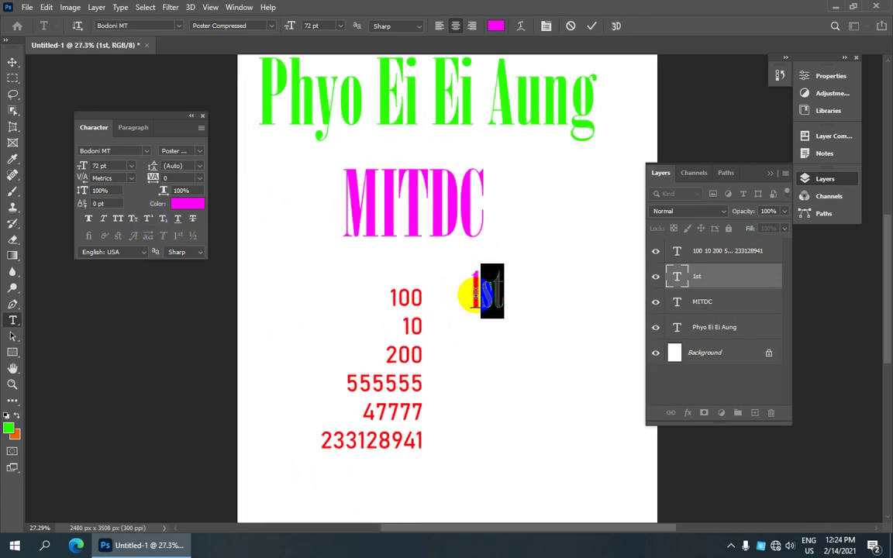
{"action": "left_click", "coordinate": [591, 26]}
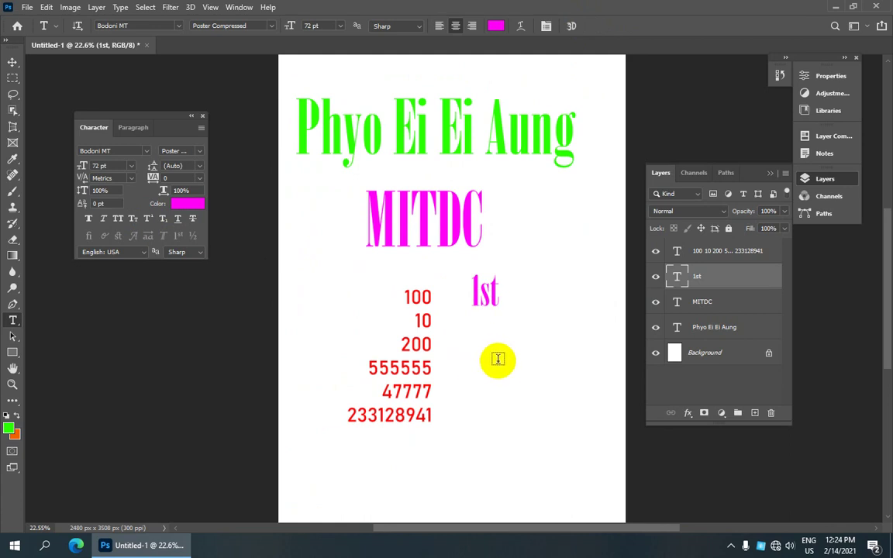
- Add a new text layer reading 'H2O' below 1st
{"action": "left_click", "coordinate": [498, 361]}
{"action": "key", "text": "BackSpace"}
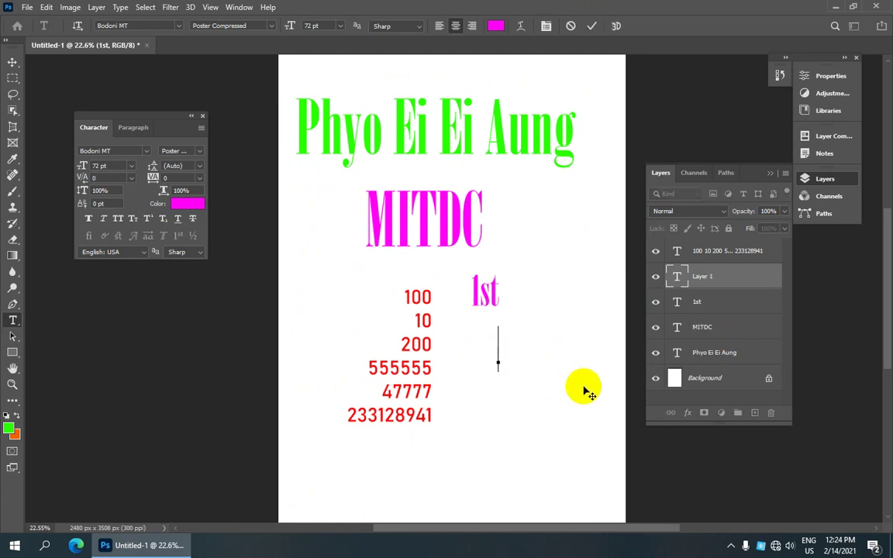
{"action": "type", "text": "H"}
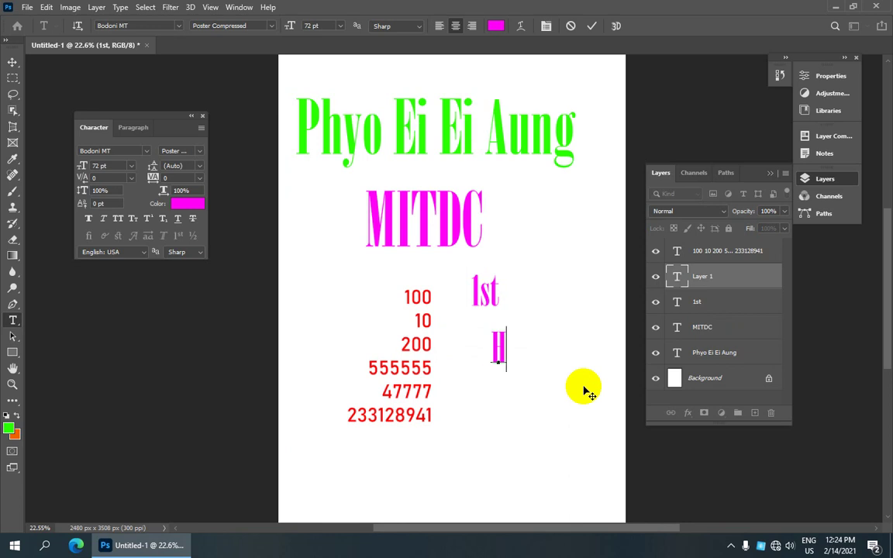
{"action": "type", "text": "20"}
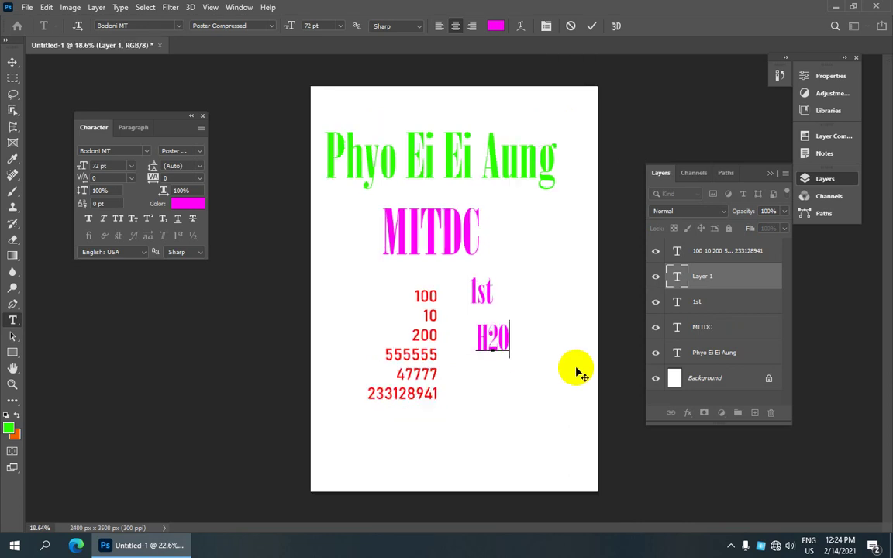
{"action": "left_click", "coordinate": [591, 25]}
{"action": "scroll", "coordinate": [485, 411], "scroll_direction": "up", "scroll_amount": 2}
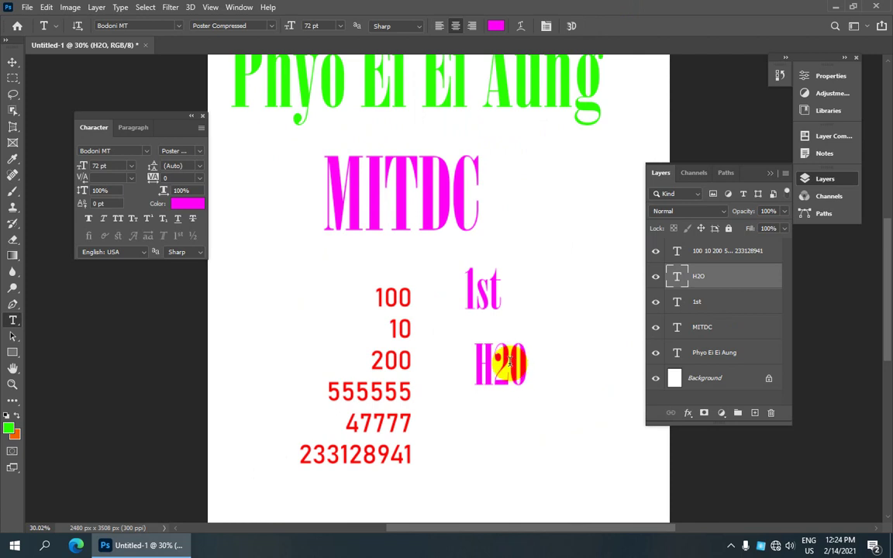
- Make the 2 in H2O subscript, then return it to normal height and commit
{"action": "left_click_drag", "start_coordinate": [509, 364], "coordinate": [494, 365]}
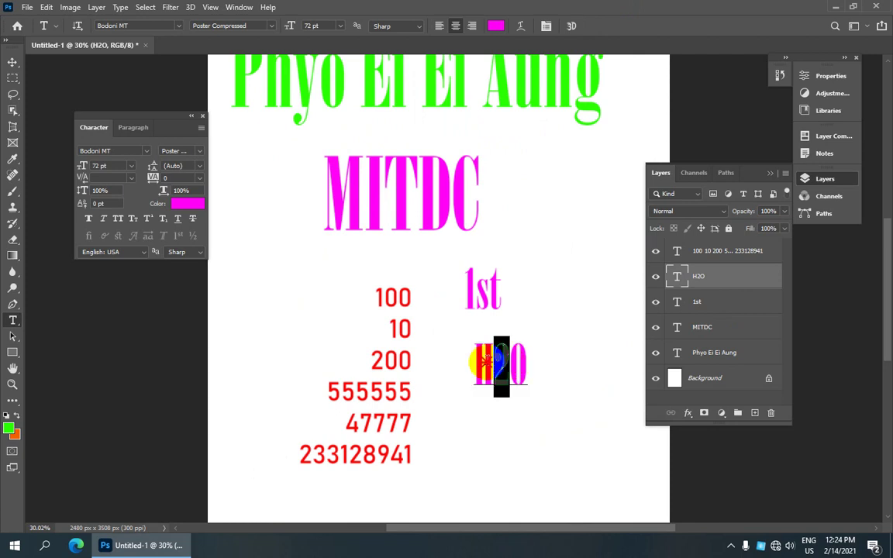
{"action": "left_click", "coordinate": [163, 217]}
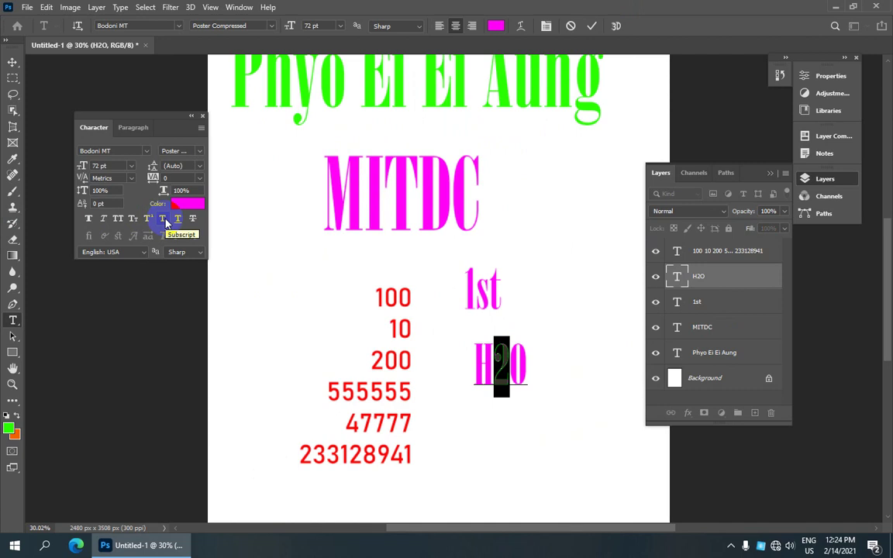
{"action": "left_click", "coordinate": [591, 26]}
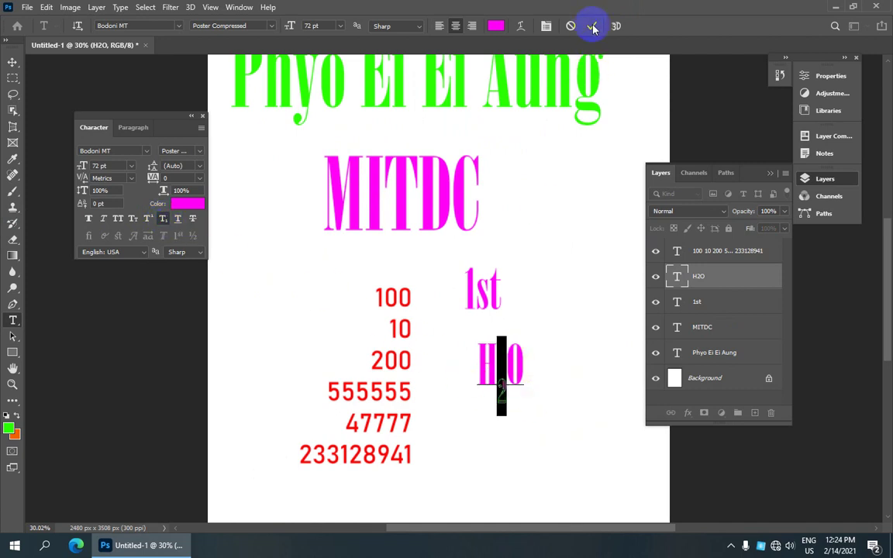
{"action": "scroll", "coordinate": [496, 364], "scroll_direction": "down", "scroll_amount": 2}
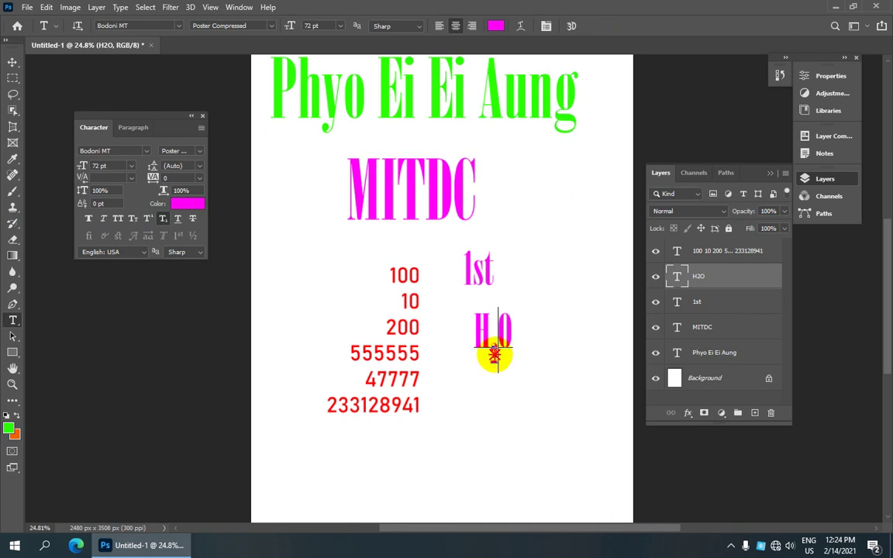
{"action": "left_click_drag", "start_coordinate": [499, 354], "coordinate": [488, 349]}
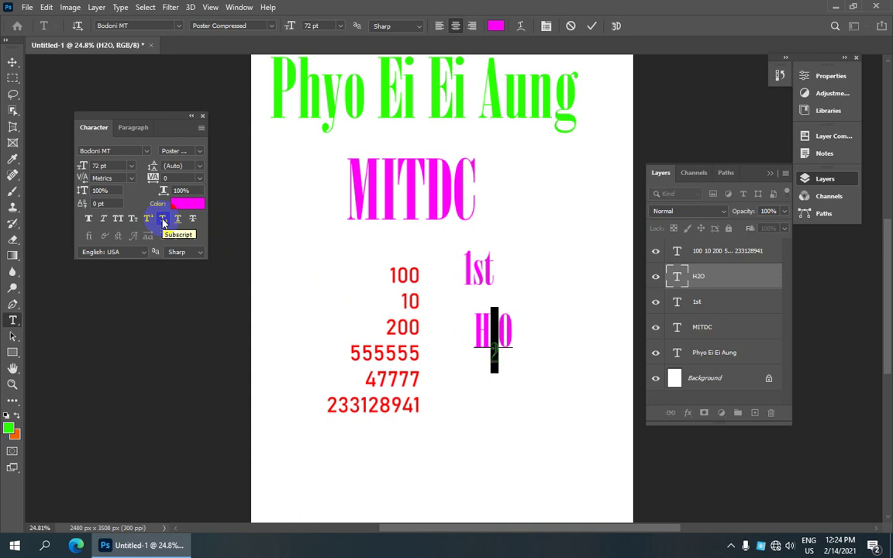
{"action": "scroll", "coordinate": [478, 342], "scroll_direction": "up", "scroll_amount": 1}
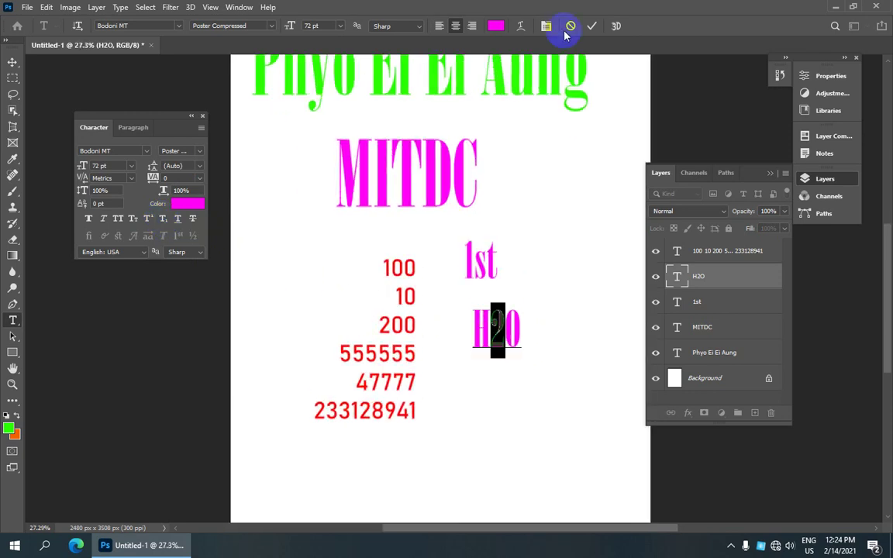
{"action": "left_click", "coordinate": [591, 26]}
{"action": "scroll", "coordinate": [472, 363], "scroll_direction": "down", "scroll_amount": 3}
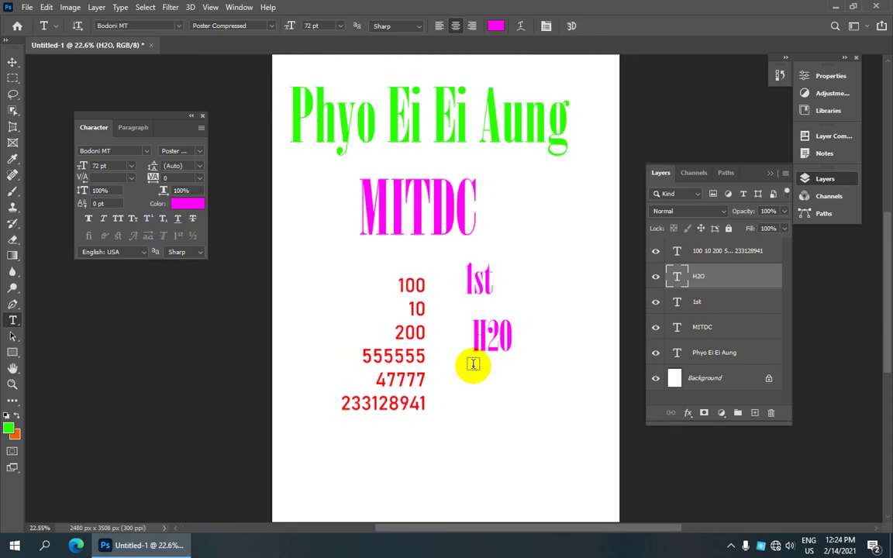
{"action": "scroll", "coordinate": [118, 244], "scroll_direction": "up", "scroll_amount": 2}
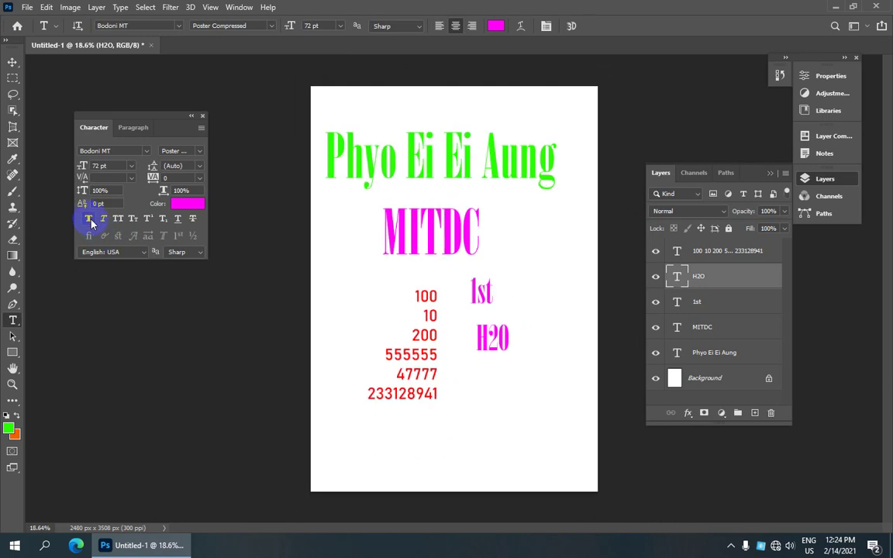
{"action": "left_click", "coordinate": [89, 220]}
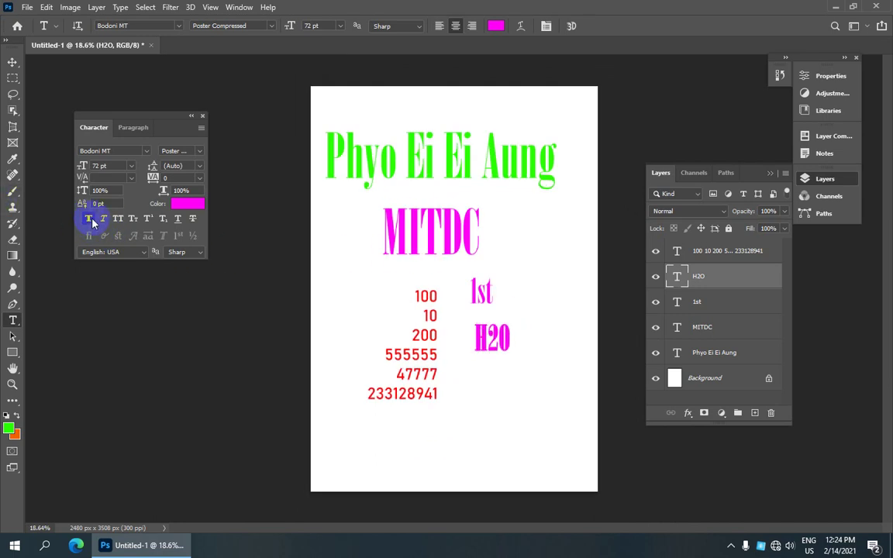
{"action": "left_click", "coordinate": [89, 220]}
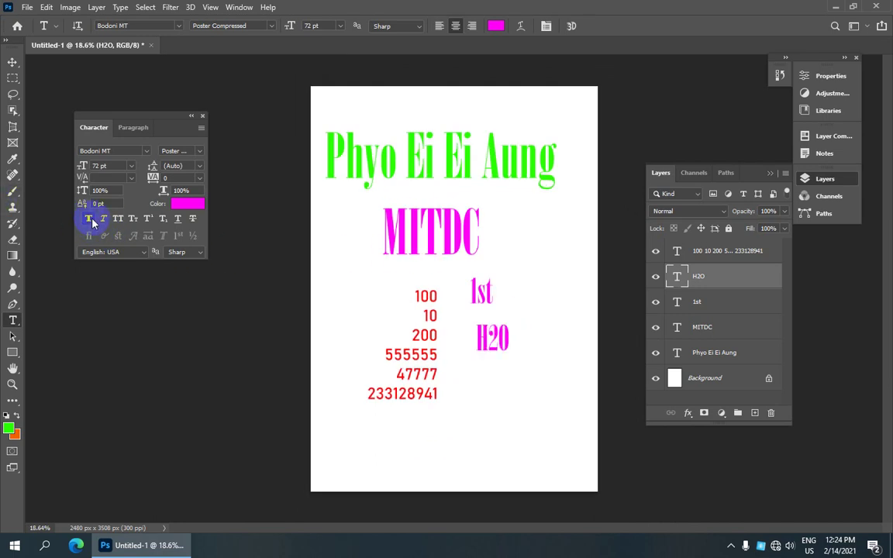
{"action": "left_click", "coordinate": [89, 219]}
{"action": "scroll", "coordinate": [498, 355], "scroll_direction": "up", "scroll_amount": 1}
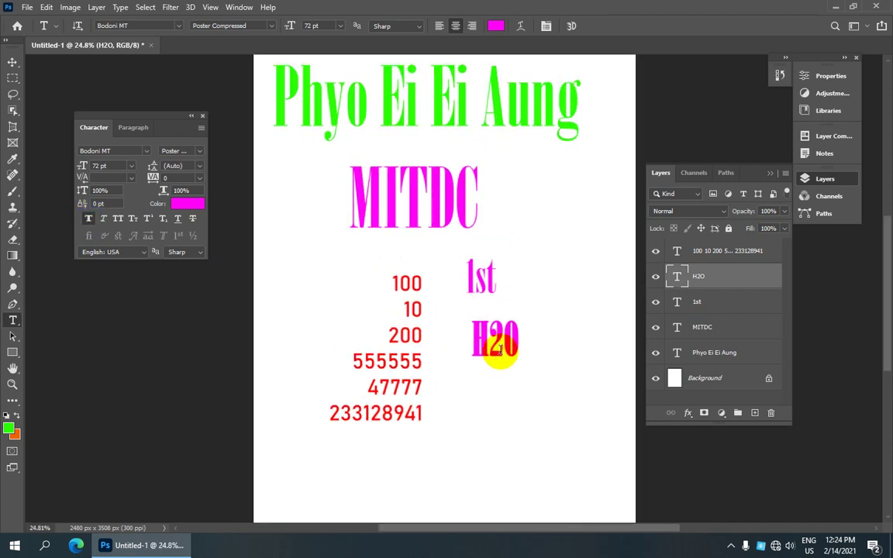
{"action": "left_click", "coordinate": [87, 220]}
{"action": "left_click", "coordinate": [90, 220]}
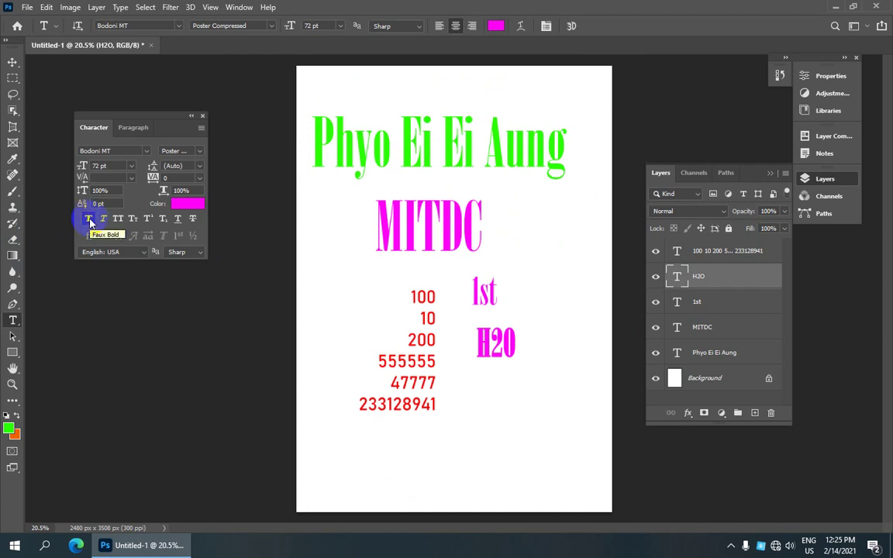
{"action": "left_click", "coordinate": [89, 220]}
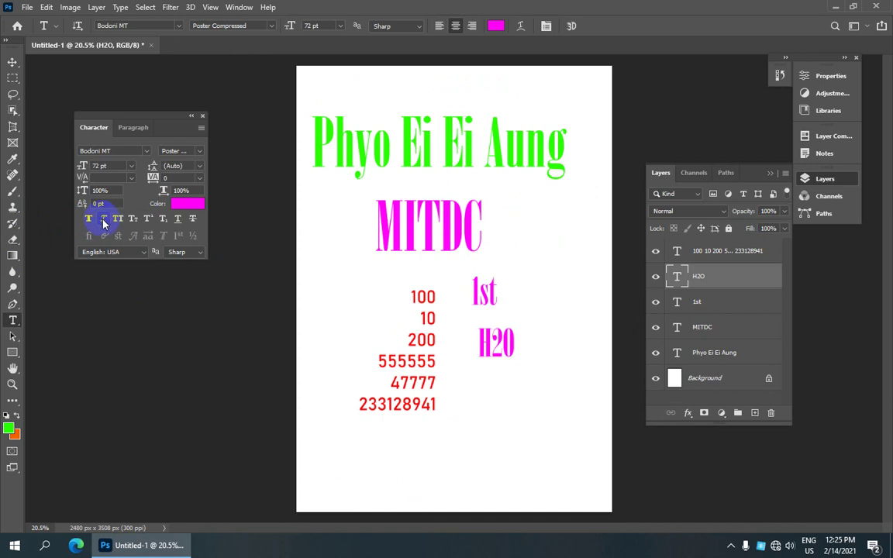
{"action": "left_click", "coordinate": [705, 326]}
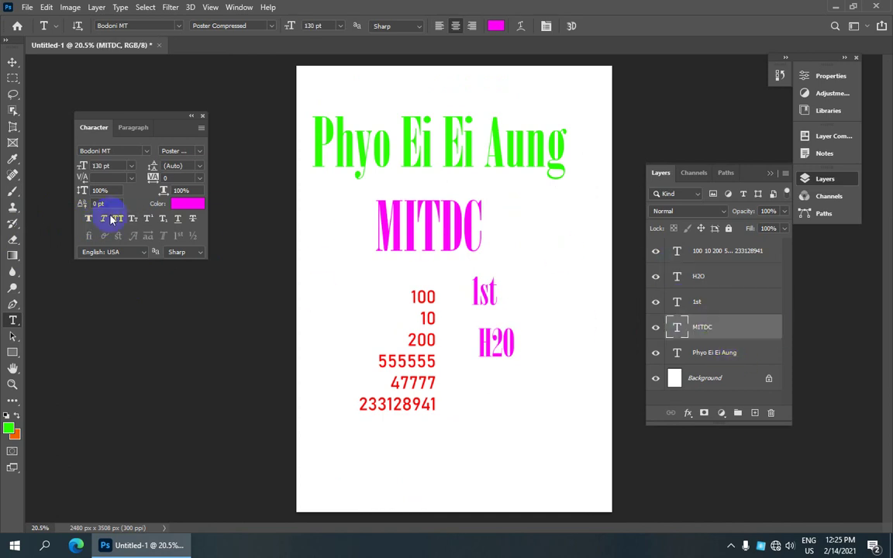
{"action": "left_click", "coordinate": [104, 222]}
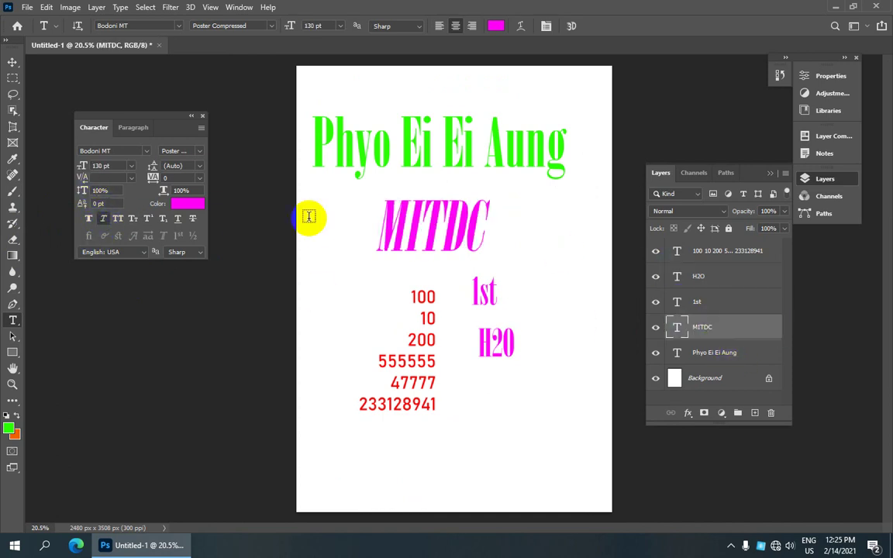
{"action": "scroll", "coordinate": [388, 205], "scroll_direction": "down", "scroll_amount": 1}
{"action": "scroll", "coordinate": [418, 244], "scroll_direction": "up", "scroll_amount": 2}
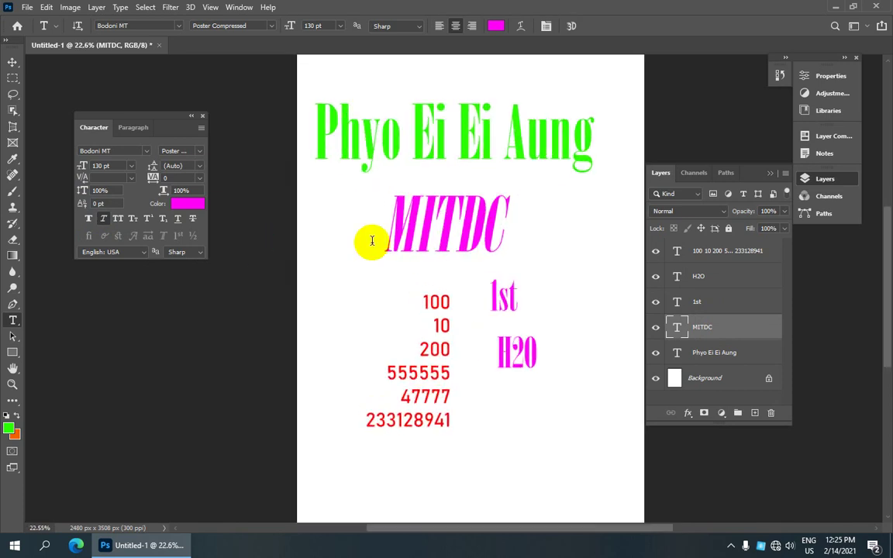
{"action": "scroll", "coordinate": [422, 209], "scroll_direction": "down", "scroll_amount": 1}
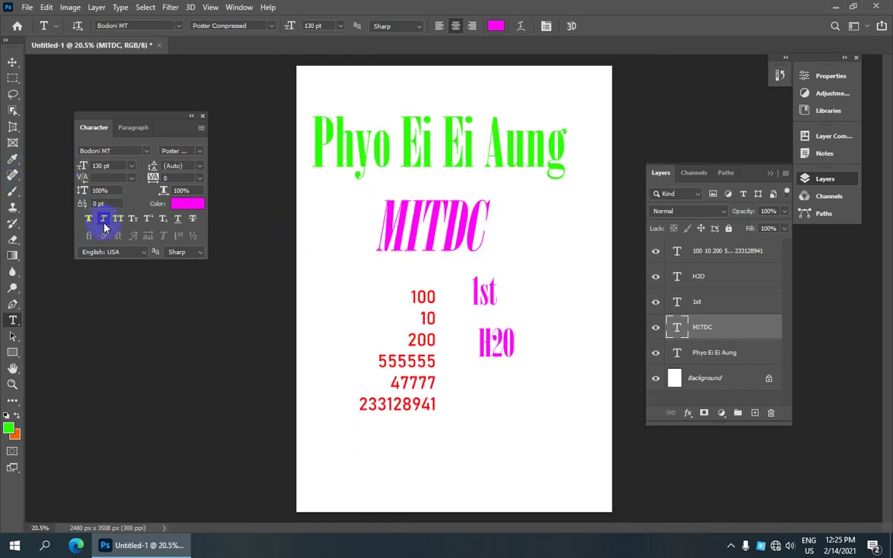
{"action": "left_click", "coordinate": [105, 219]}
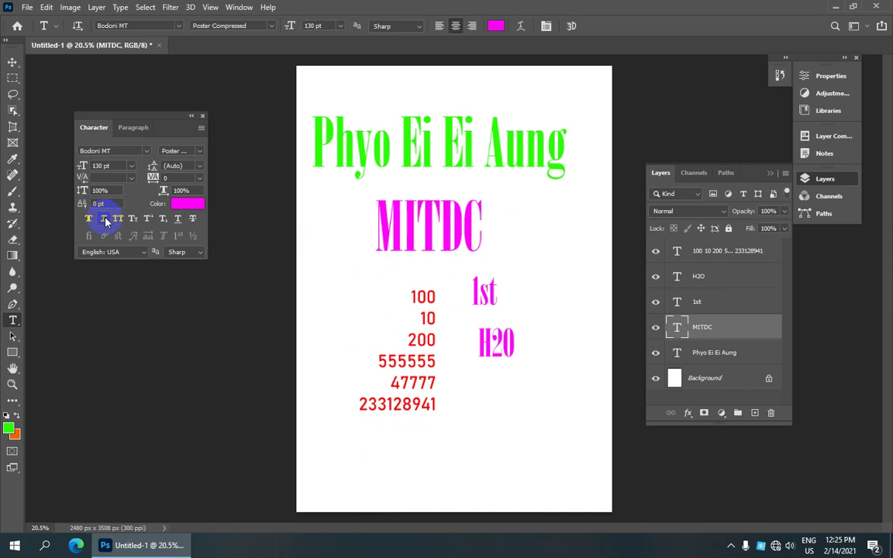
{"action": "scroll", "coordinate": [373, 210], "scroll_direction": "down", "scroll_amount": 2}
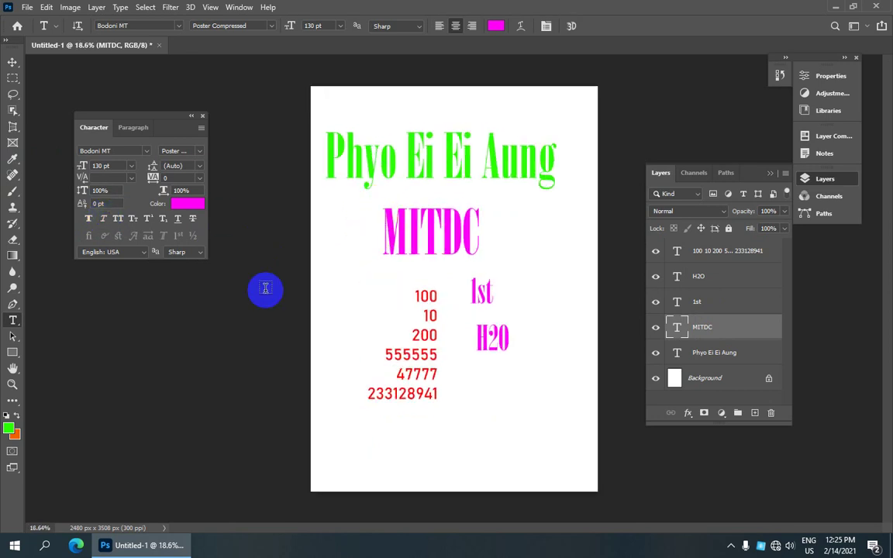
{"action": "scroll", "coordinate": [259, 289], "scroll_direction": "up", "scroll_amount": 1}
{"action": "scroll", "coordinate": [434, 182], "scroll_direction": "down", "scroll_amount": 1}
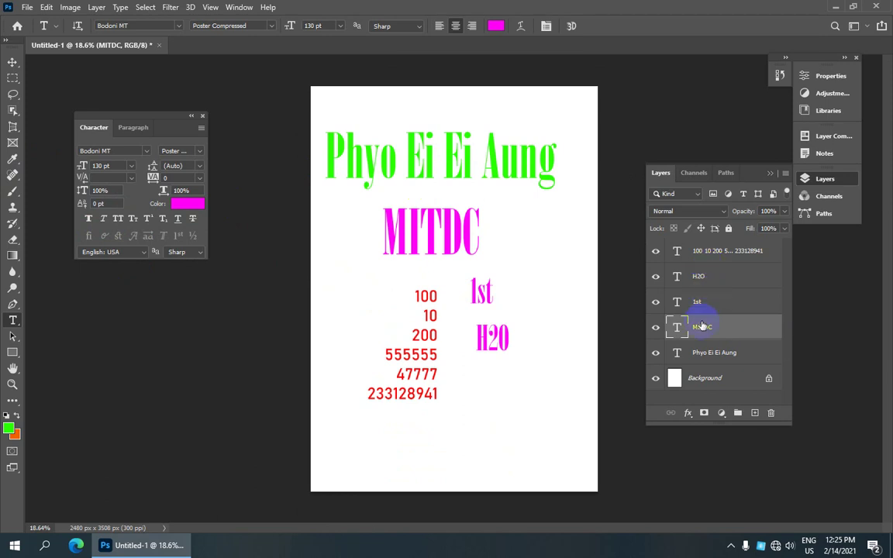
- Recolour the name heading text layer from bright green to red via the Character panel colour
{"action": "left_click", "coordinate": [703, 354]}
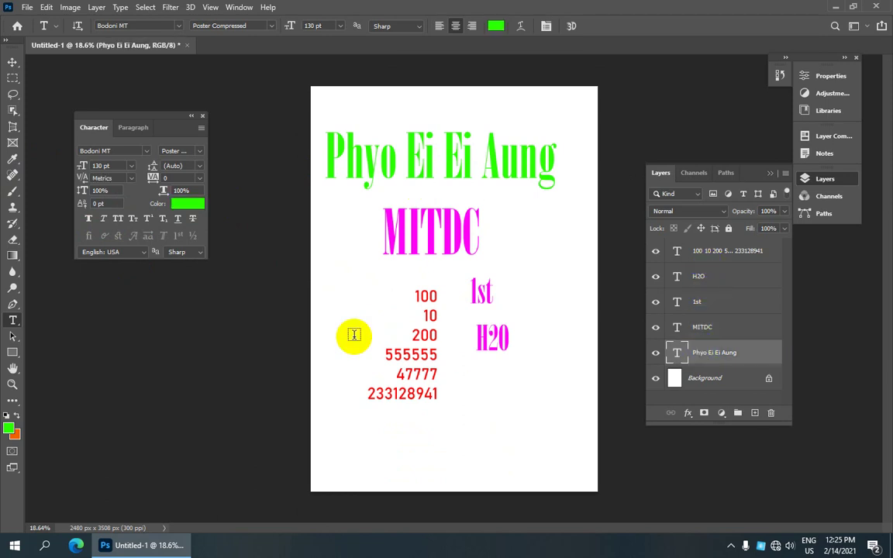
{"action": "scroll", "coordinate": [318, 303], "scroll_direction": "up", "scroll_amount": 1}
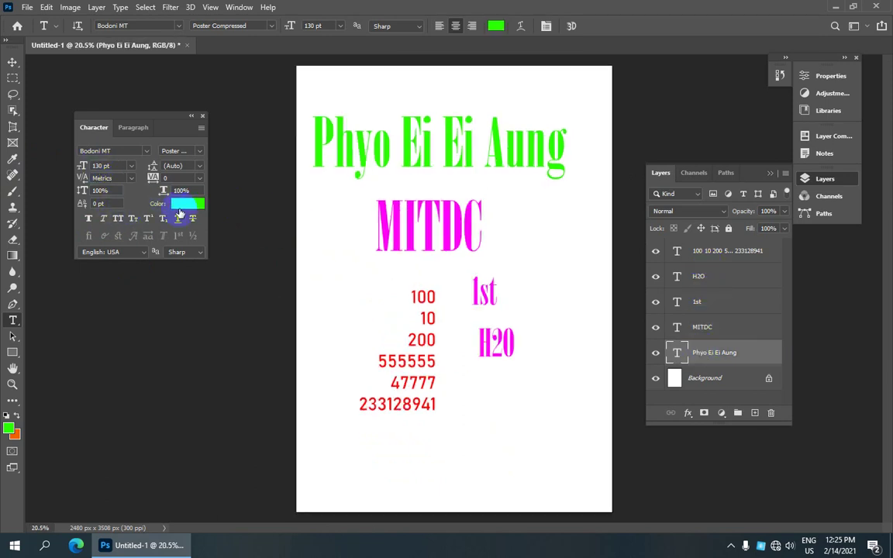
{"action": "left_click", "coordinate": [185, 203]}
{"action": "left_click_drag", "start_coordinate": [454, 124], "coordinate": [454, 113]}
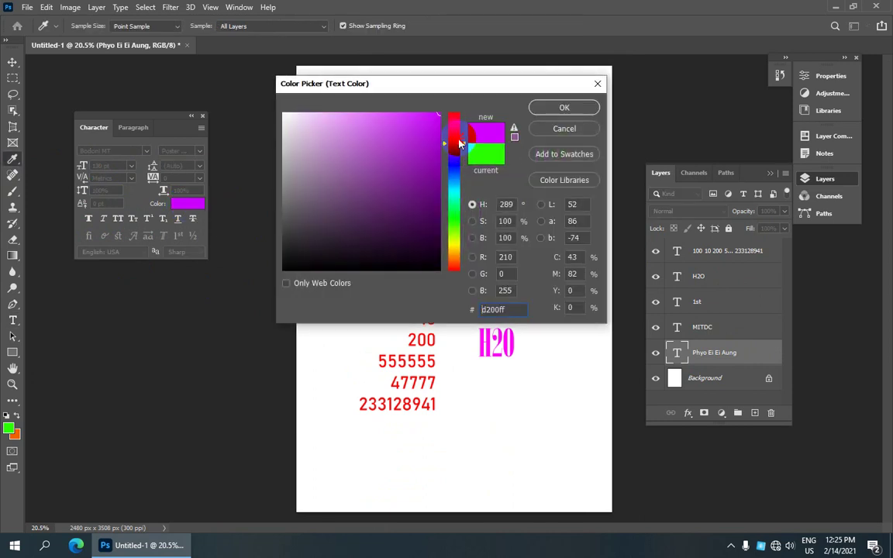
{"action": "left_click", "coordinate": [564, 108]}
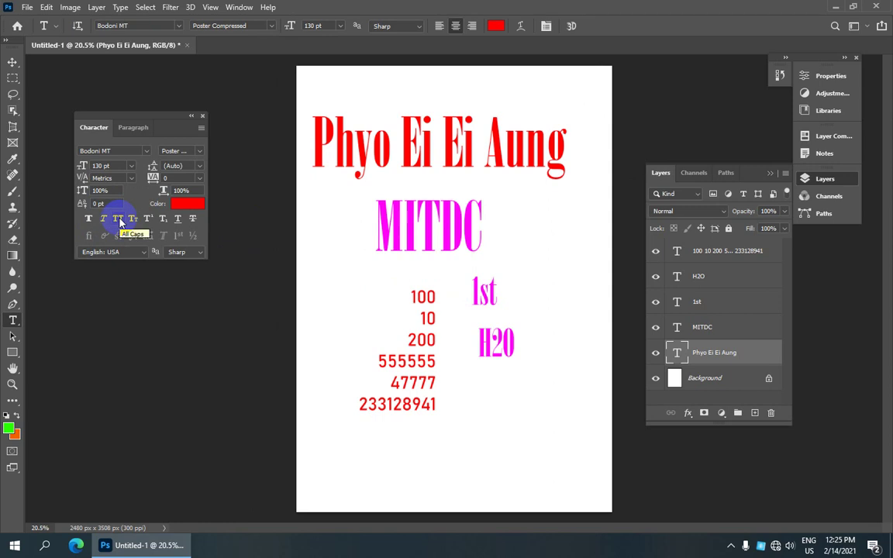
{"action": "left_click", "coordinate": [119, 219]}
{"action": "scroll", "coordinate": [398, 163], "scroll_direction": "down", "scroll_amount": 1}
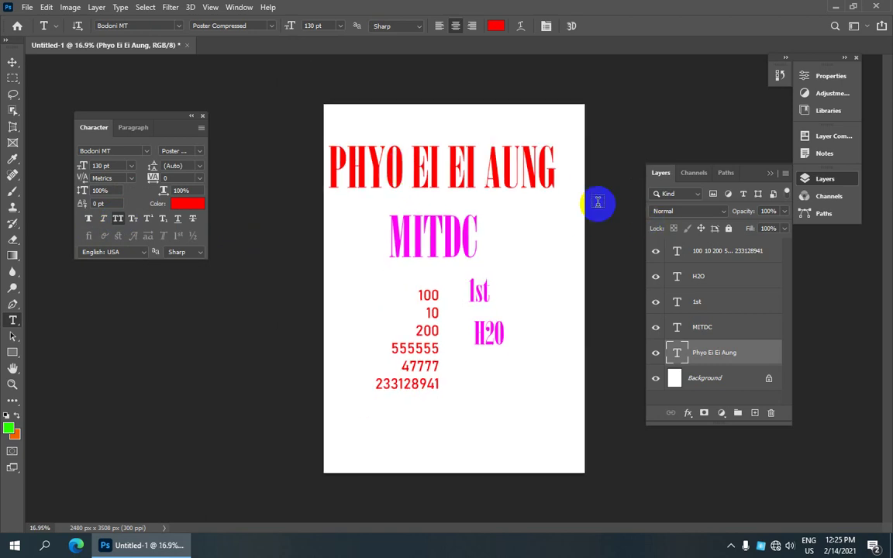
{"action": "scroll", "coordinate": [522, 186], "scroll_direction": "up", "scroll_amount": 1}
{"action": "left_click", "coordinate": [552, 176]}
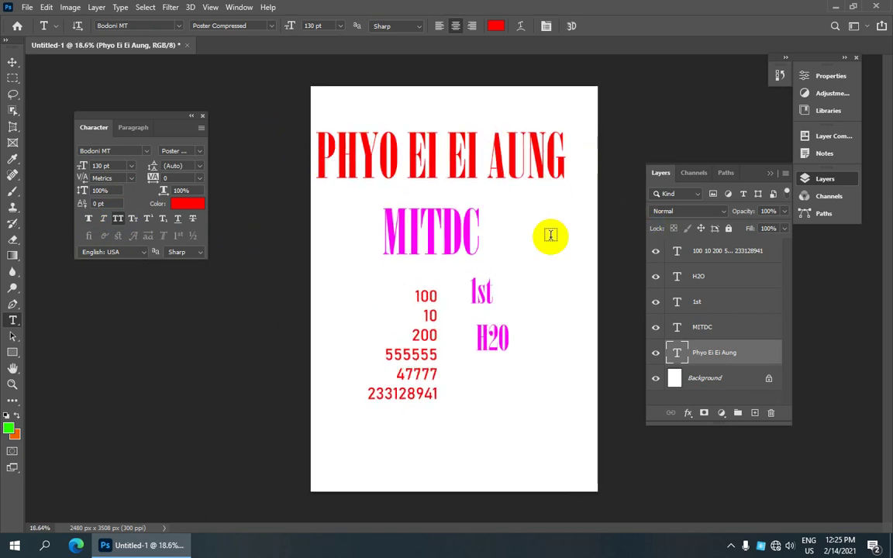
{"action": "scroll", "coordinate": [363, 180], "scroll_direction": "down", "scroll_amount": 1}
{"action": "scroll", "coordinate": [366, 178], "scroll_direction": "up", "scroll_amount": 1}
{"action": "scroll", "coordinate": [368, 179], "scroll_direction": "up", "scroll_amount": 1}
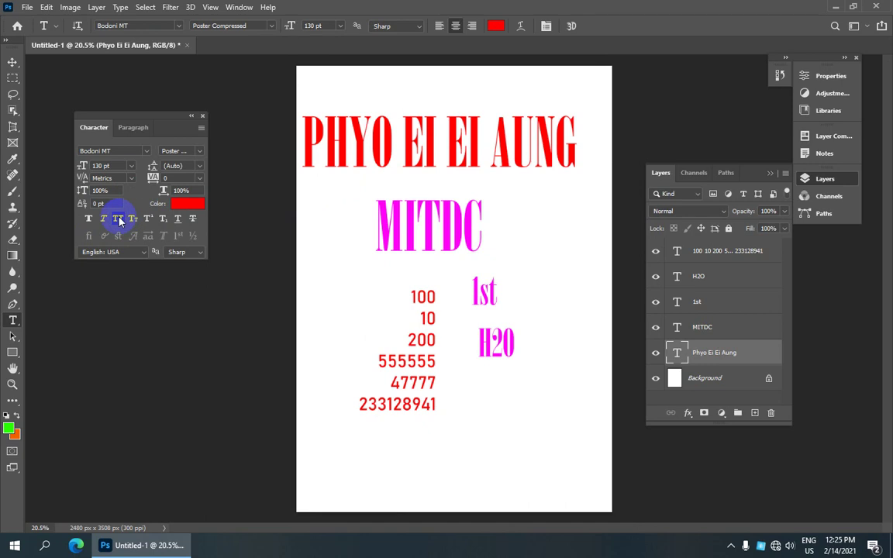
{"action": "left_click", "coordinate": [118, 219]}
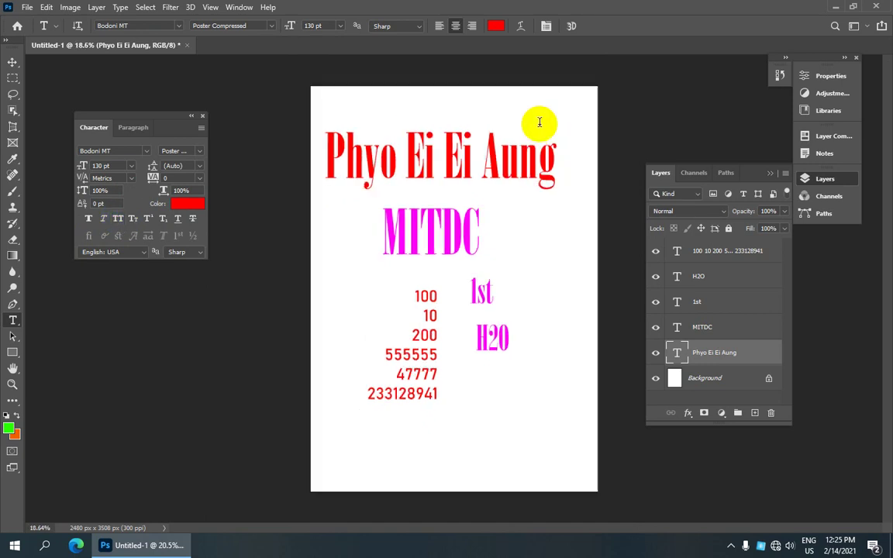
{"action": "left_click", "coordinate": [134, 219]}
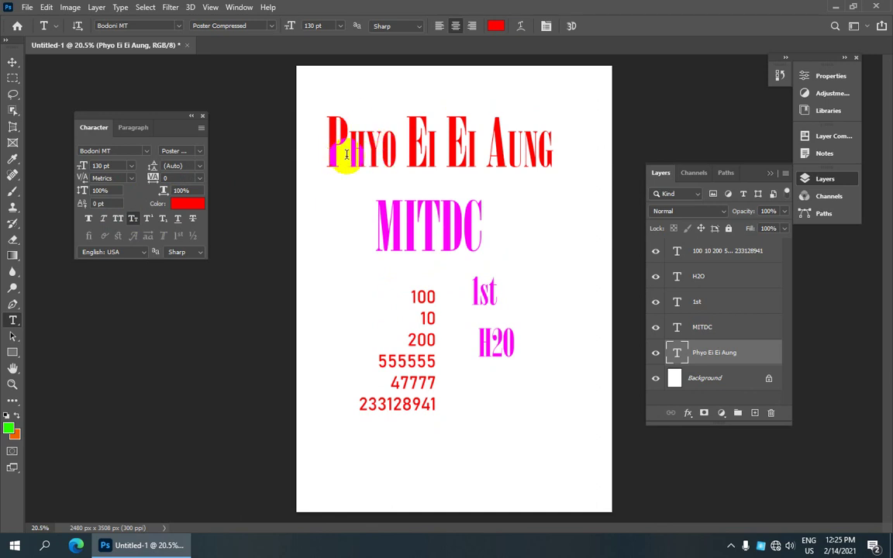
{"action": "scroll", "coordinate": [344, 149], "scroll_direction": "up", "scroll_amount": 1}
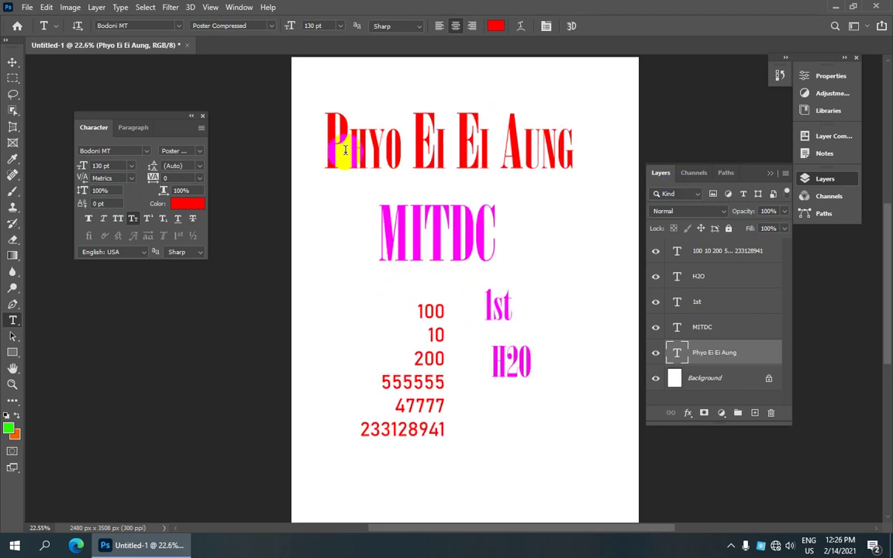
{"action": "scroll", "coordinate": [350, 159], "scroll_direction": "down", "scroll_amount": 1}
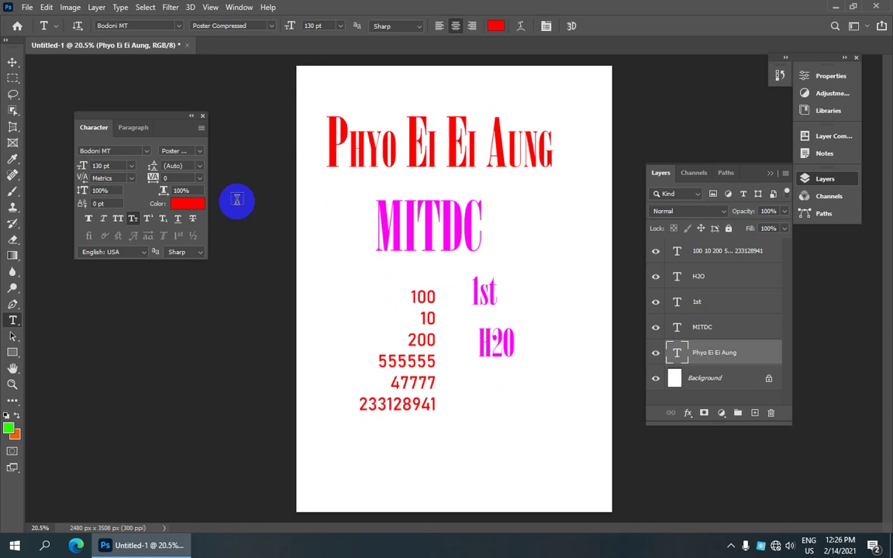
{"action": "scroll", "coordinate": [345, 151], "scroll_direction": "up", "scroll_amount": 1}
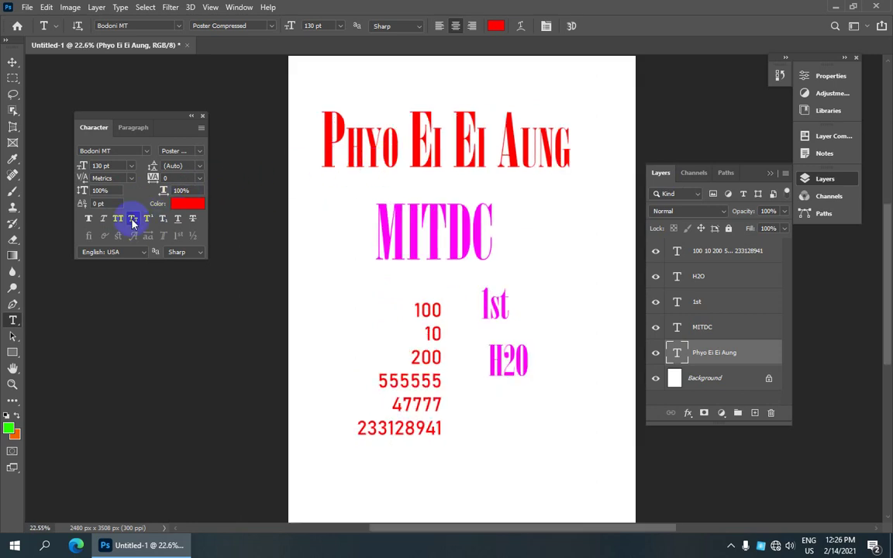
{"action": "left_click", "coordinate": [132, 219]}
{"action": "scroll", "coordinate": [319, 160], "scroll_direction": "down", "scroll_amount": 1}
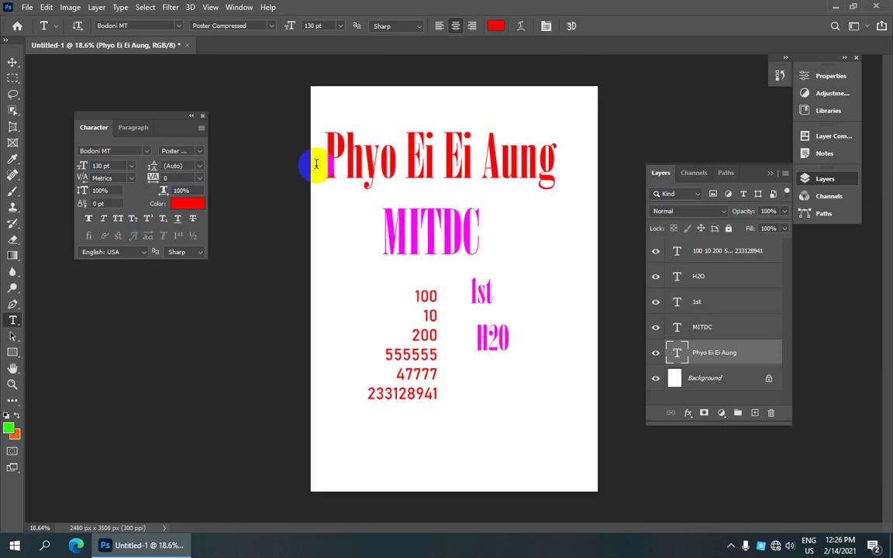
{"action": "scroll", "coordinate": [319, 159], "scroll_direction": "up", "scroll_amount": 1}
{"action": "scroll", "coordinate": [314, 234], "scroll_direction": "down", "scroll_amount": 1}
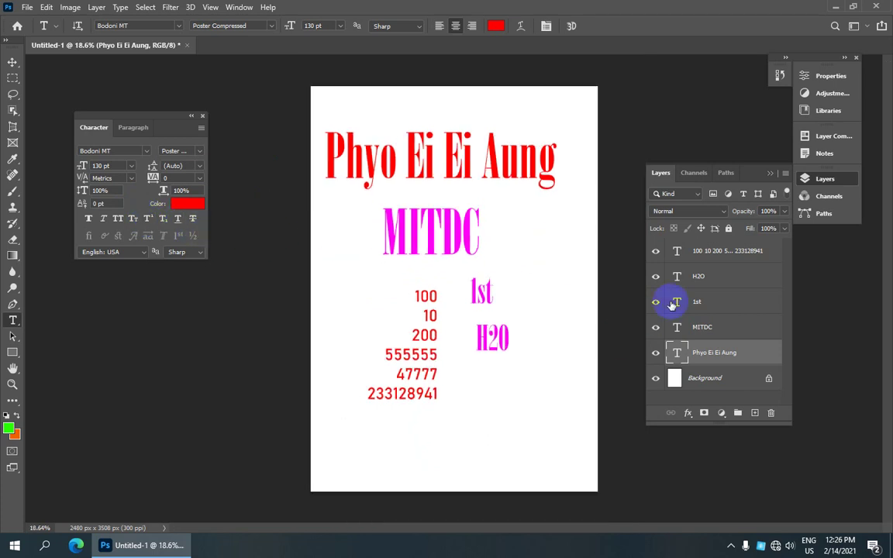
{"action": "left_click", "coordinate": [698, 301]}
{"action": "scroll", "coordinate": [263, 255], "scroll_direction": "up", "scroll_amount": 1}
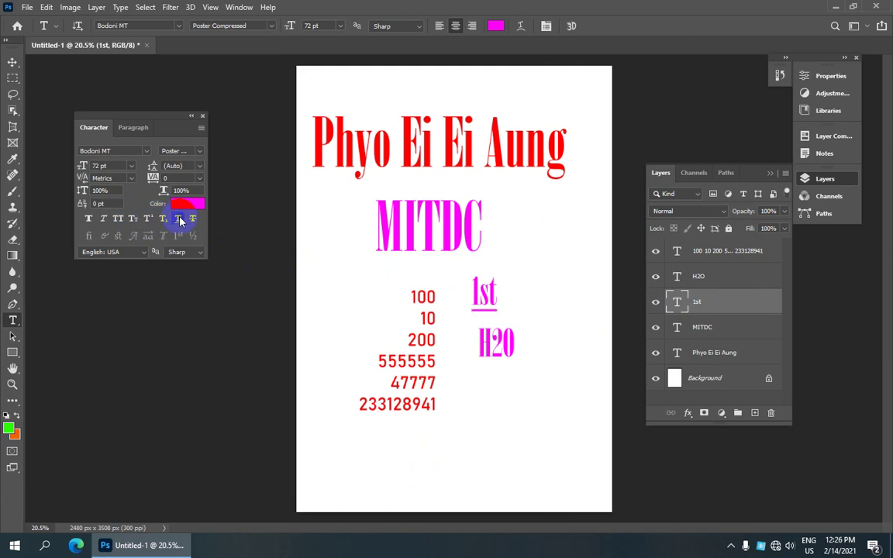
{"action": "scroll", "coordinate": [488, 318], "scroll_direction": "up", "scroll_amount": 4}
{"action": "scroll", "coordinate": [472, 299], "scroll_direction": "up", "scroll_amount": 6}
{"action": "scroll", "coordinate": [481, 298], "scroll_direction": "up", "scroll_amount": 1}
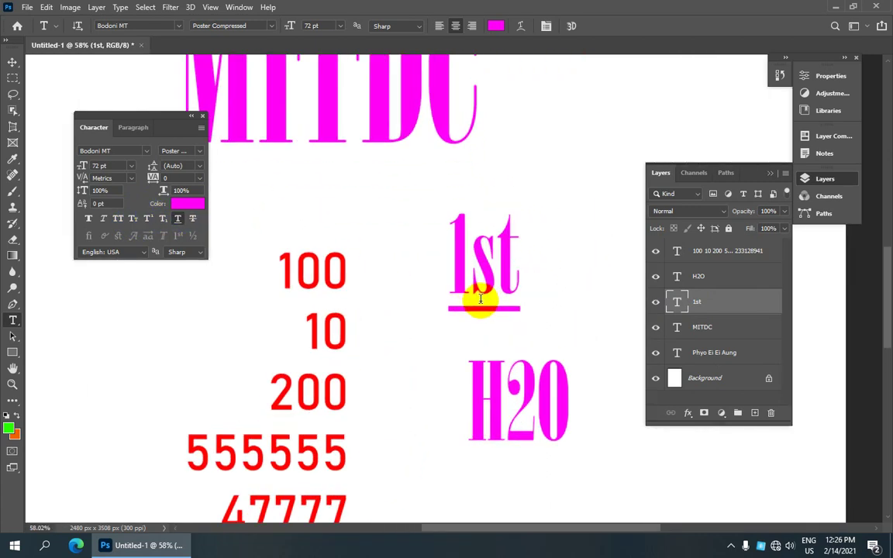
{"action": "scroll", "coordinate": [484, 275], "scroll_direction": "down", "scroll_amount": 5}
{"action": "scroll", "coordinate": [489, 281], "scroll_direction": "down", "scroll_amount": 4}
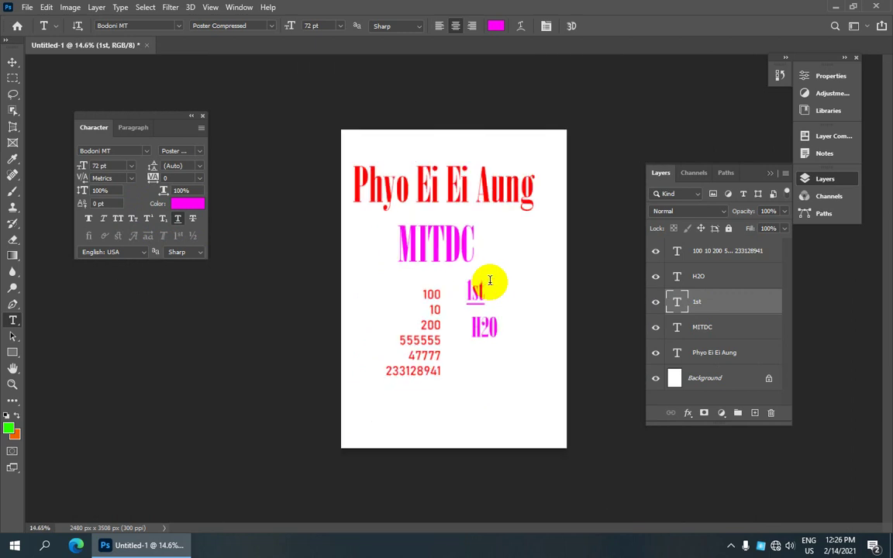
{"action": "scroll", "coordinate": [490, 281], "scroll_direction": "up", "scroll_amount": 3}
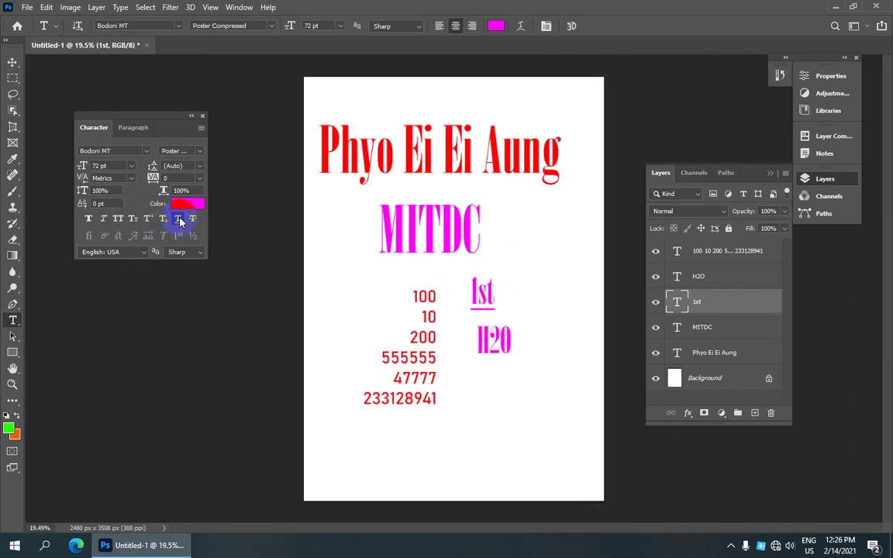
{"action": "left_click", "coordinate": [178, 221]}
{"action": "scroll", "coordinate": [472, 289], "scroll_direction": "down", "scroll_amount": 1}
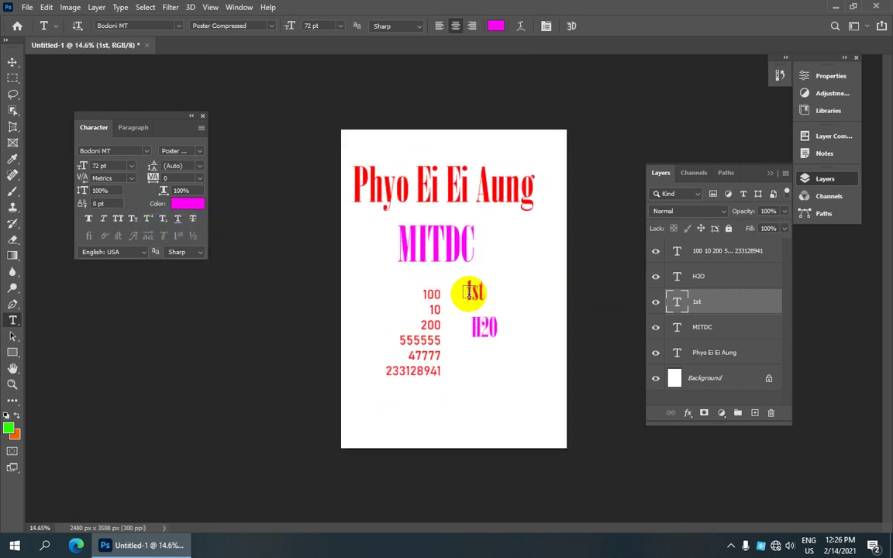
{"action": "scroll", "coordinate": [511, 314], "scroll_direction": "up", "scroll_amount": 2}
{"action": "left_click", "coordinate": [680, 277]}
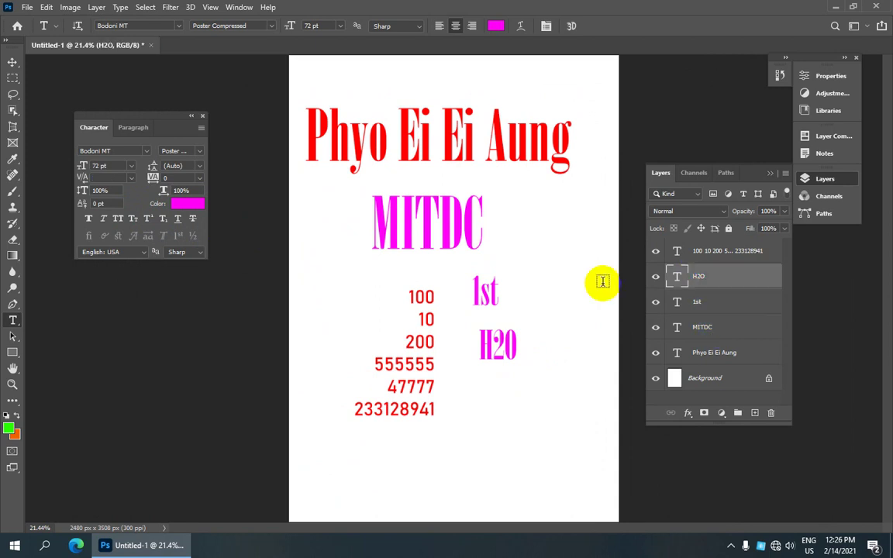
{"action": "left_click", "coordinate": [193, 220]}
{"action": "scroll", "coordinate": [478, 335], "scroll_direction": "up", "scroll_amount": 2}
{"action": "scroll", "coordinate": [510, 369], "scroll_direction": "up", "scroll_amount": 2}
{"action": "scroll", "coordinate": [510, 369], "scroll_direction": "up", "scroll_amount": 2}
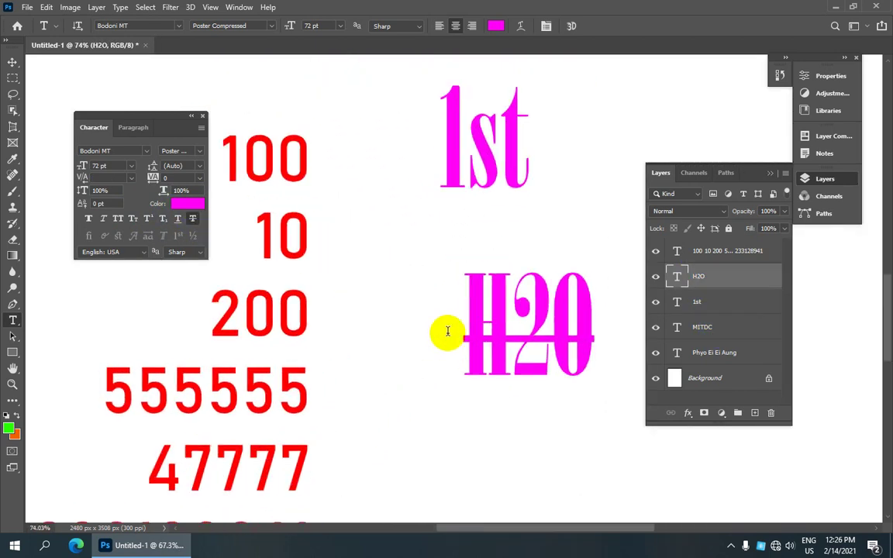
{"action": "scroll", "coordinate": [548, 343], "scroll_direction": "down", "scroll_amount": 1}
{"action": "scroll", "coordinate": [513, 324], "scroll_direction": "down", "scroll_amount": 2}
{"action": "scroll", "coordinate": [506, 318], "scroll_direction": "down", "scroll_amount": 1}
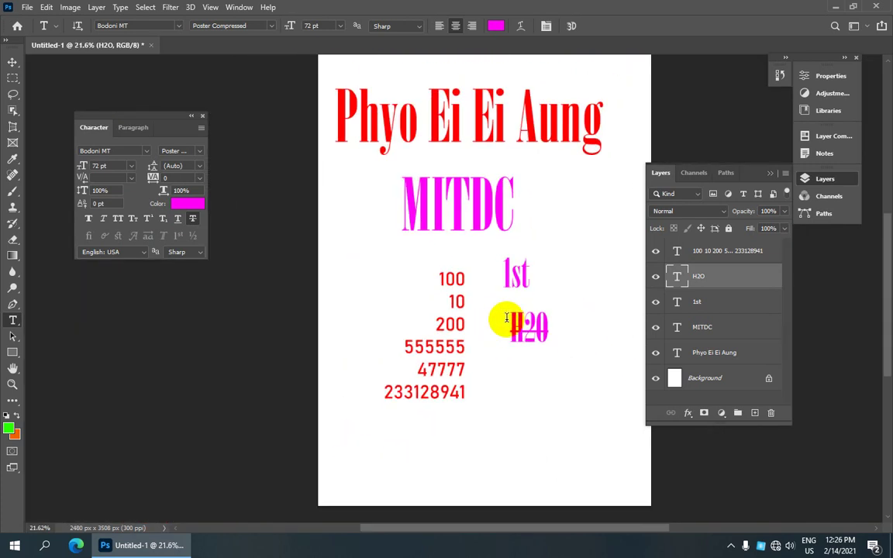
{"action": "scroll", "coordinate": [506, 317], "scroll_direction": "down", "scroll_amount": 1}
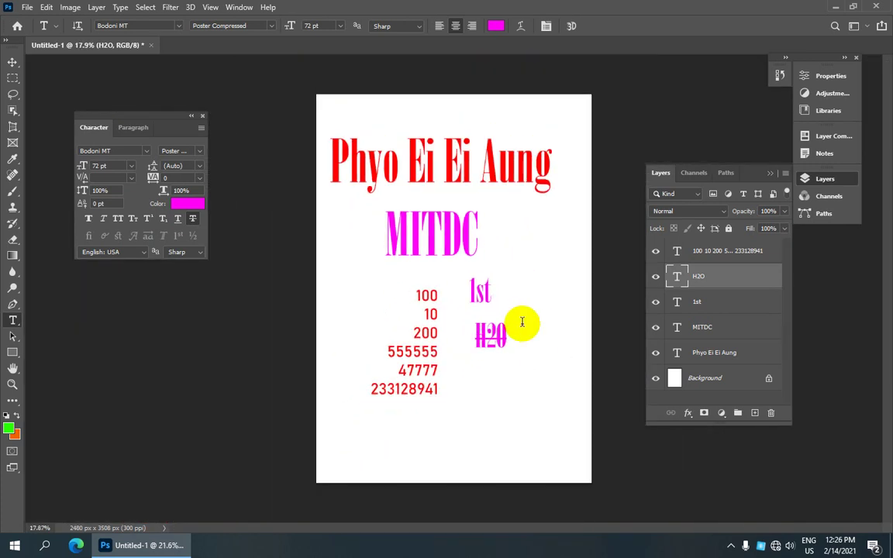
{"action": "left_click", "coordinate": [194, 220]}
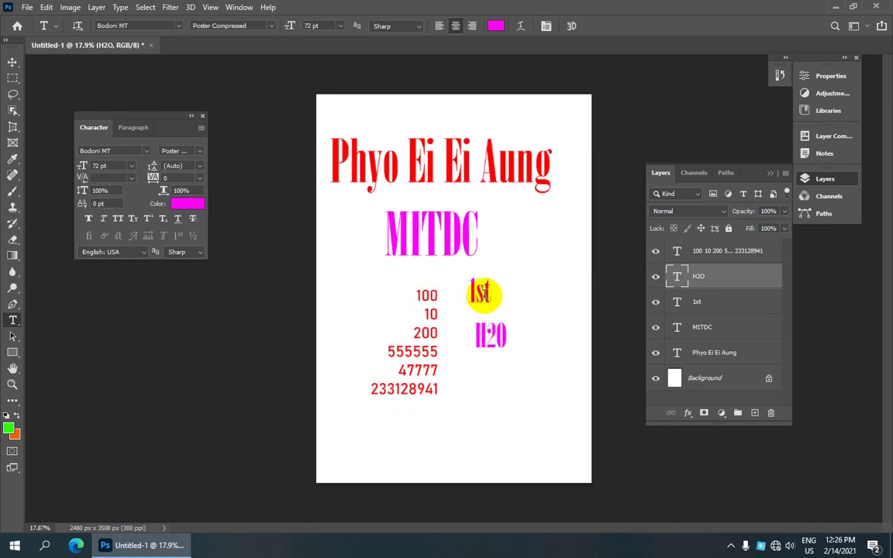
{"action": "right_click", "coordinate": [12, 320]}
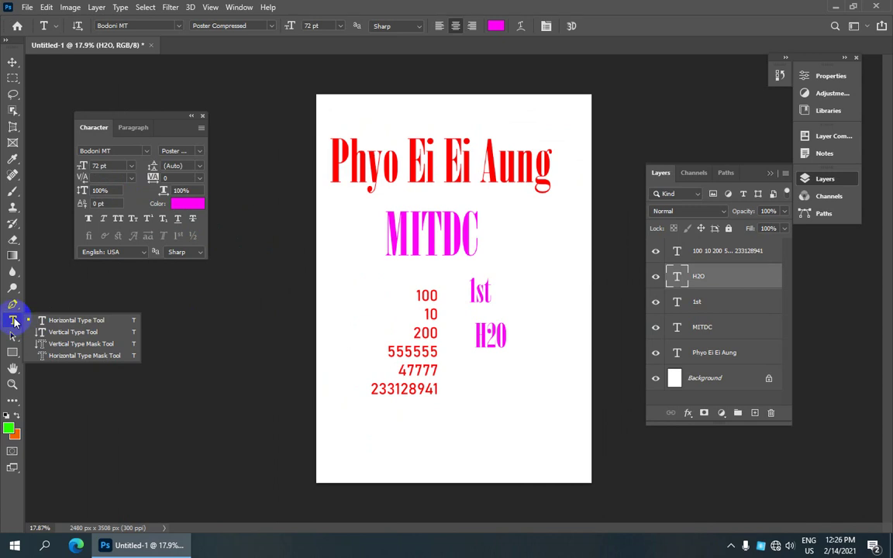
{"action": "left_click", "coordinate": [14, 320]}
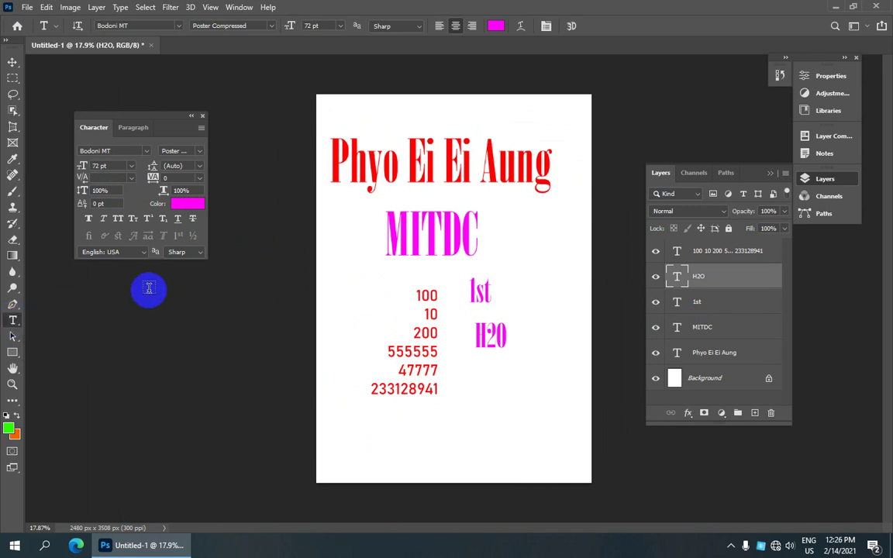